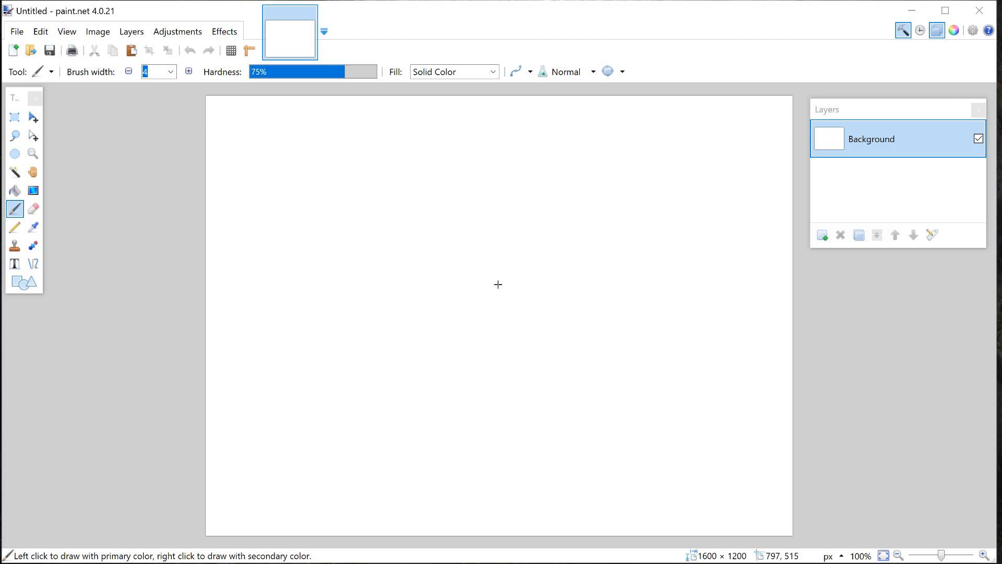
# Hide the Tools and Layers windows
pyautogui.click(877, 109)
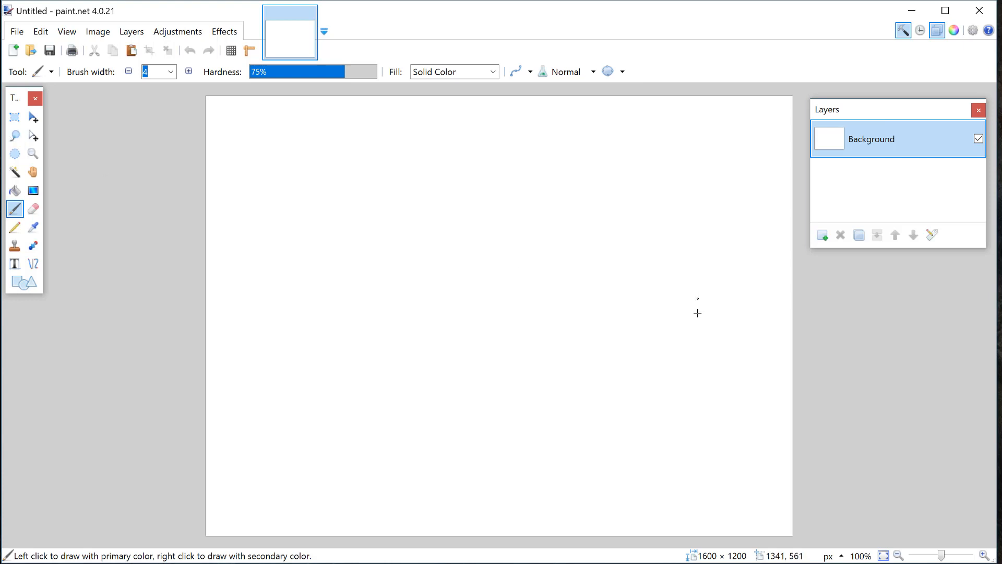
pyautogui.click(909, 33)
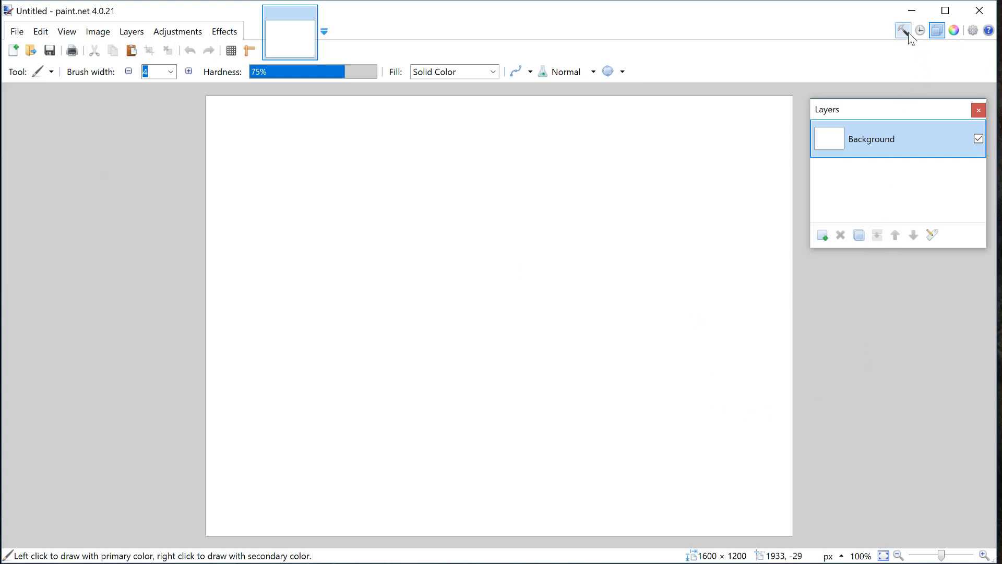
pyautogui.click(938, 32)
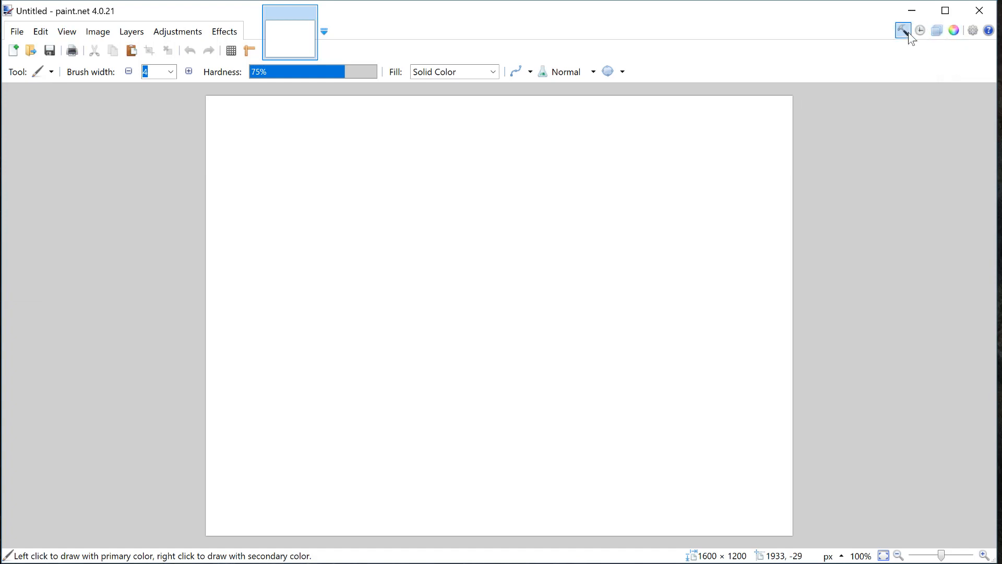
# Show the Tools, History, Colors and Layers windows, and close History and Colors again
pyautogui.click(903, 31)
pyautogui.click(920, 30)
pyautogui.click(952, 31)
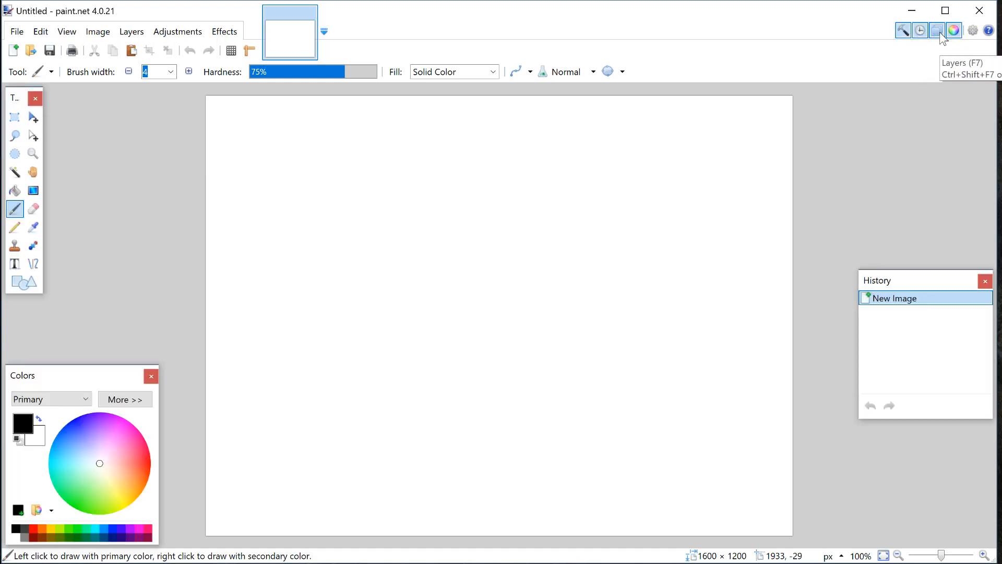
pyautogui.click(939, 33)
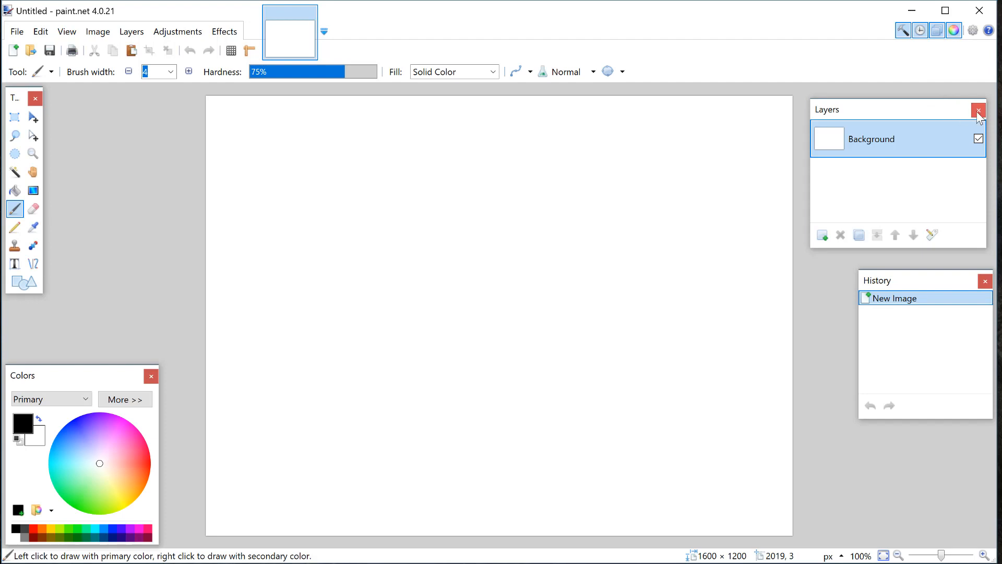
pyautogui.click(985, 282)
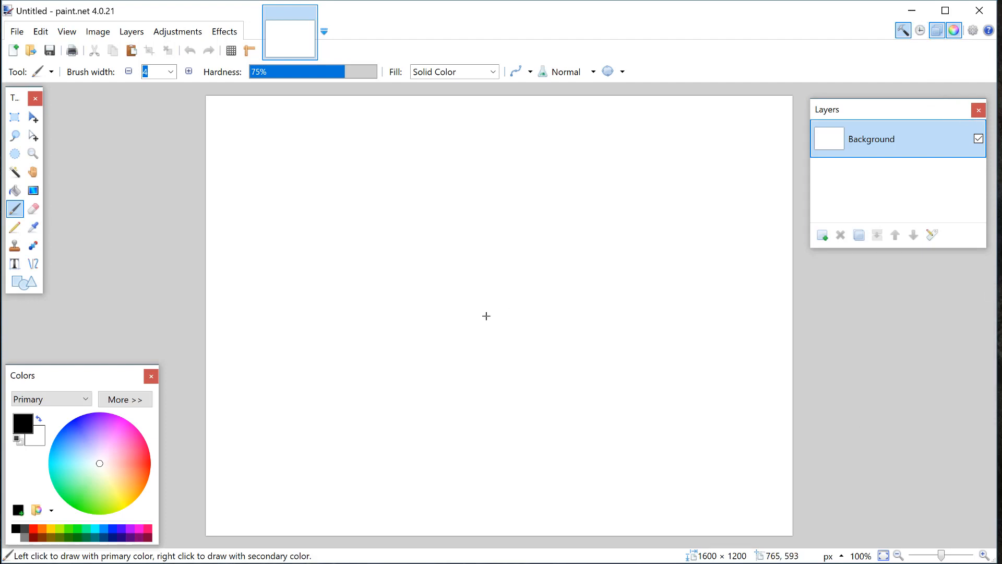
pyautogui.click(151, 376)
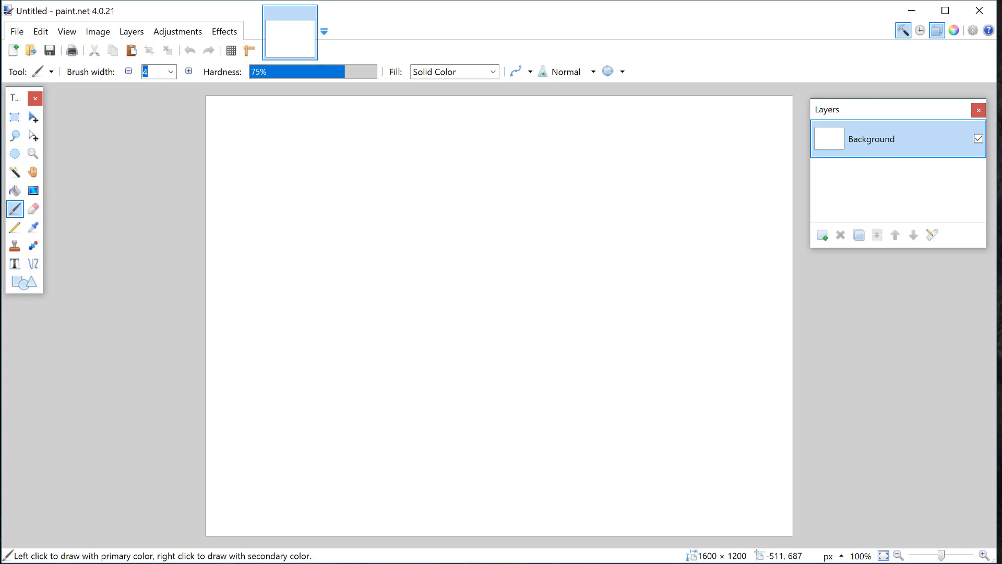
# Switch to the browser and examine the logo watermark on the image in the "My body is a temple" post
pyautogui.hotkey('alt', 'Tab')
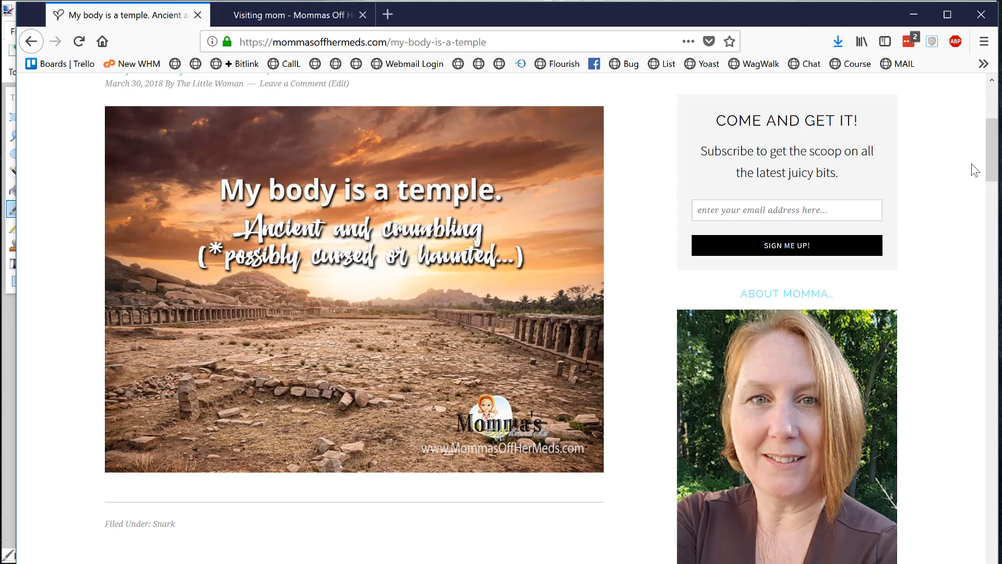
pyautogui.moveTo(993, 166)
pyautogui.mouseDown()
pyautogui.moveTo(994, 122)
pyautogui.moveTo(993, 174)
pyautogui.moveTo(992, 150)
pyautogui.mouseUp()
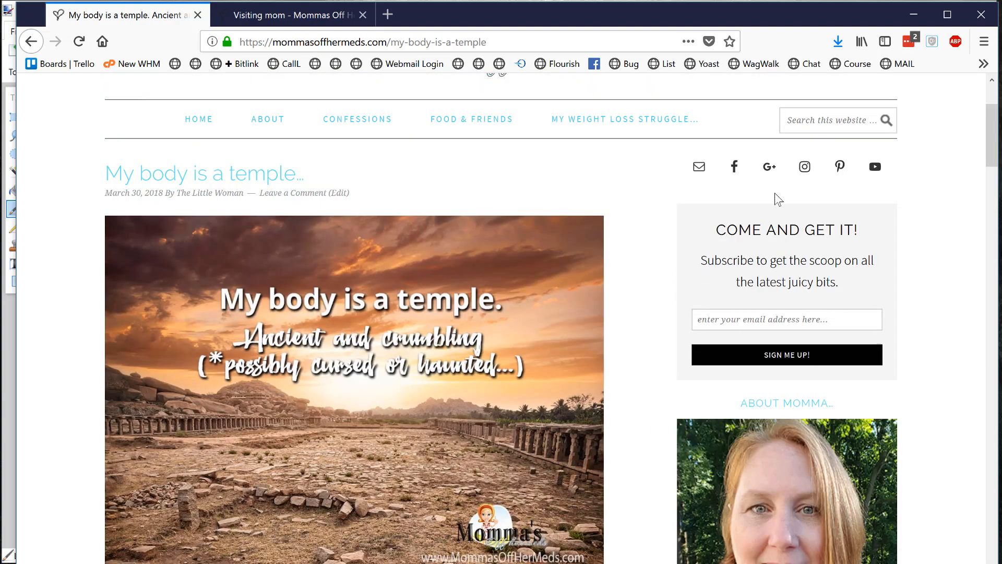
pyautogui.moveTo(991, 154); pyautogui.dragTo(991, 161)
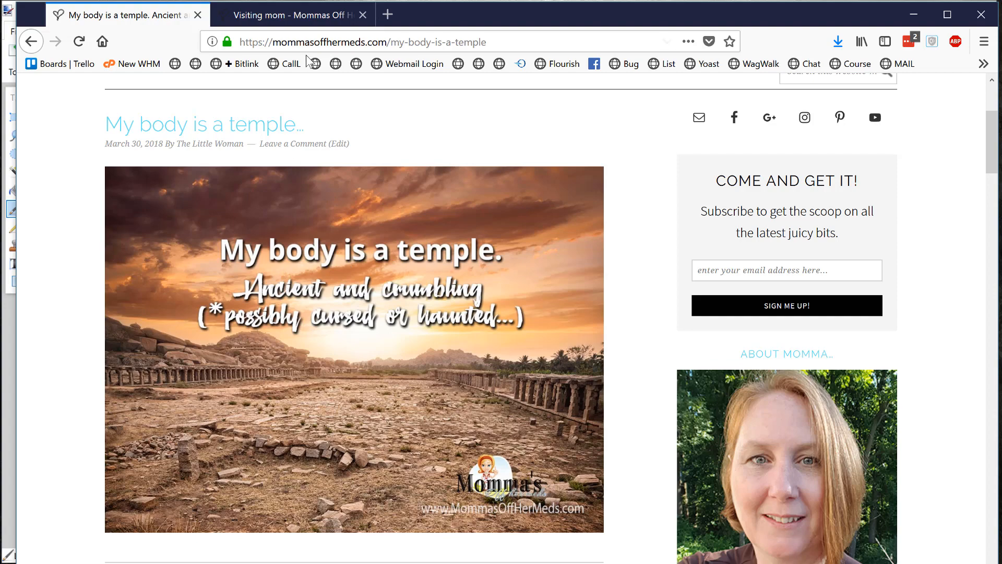
# Examine the watermark on the dog photo in the "Visiting mom" post at 67% zoom, and return to paint.net
pyautogui.click(310, 14)
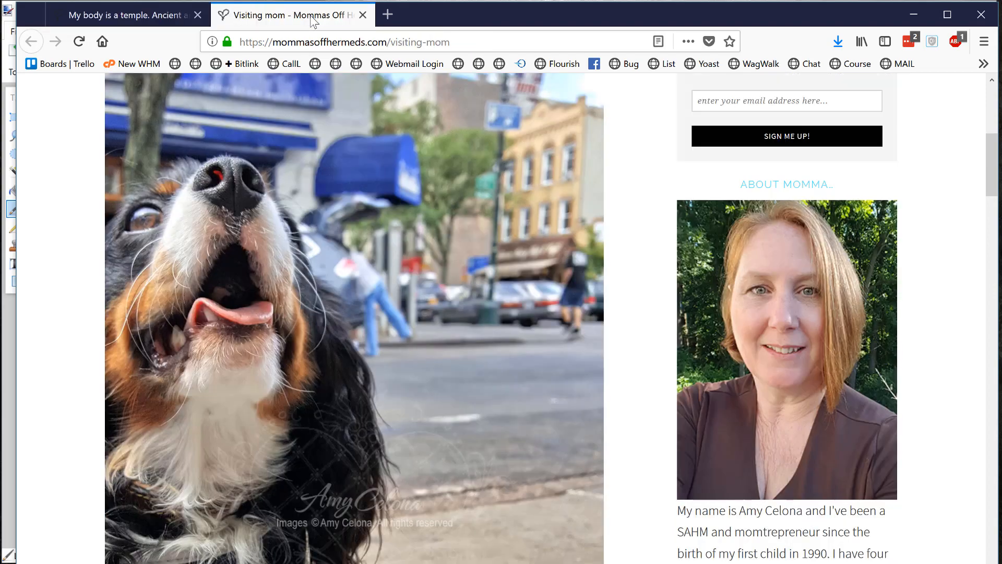
pyautogui.hotkey('ctrl', '-')
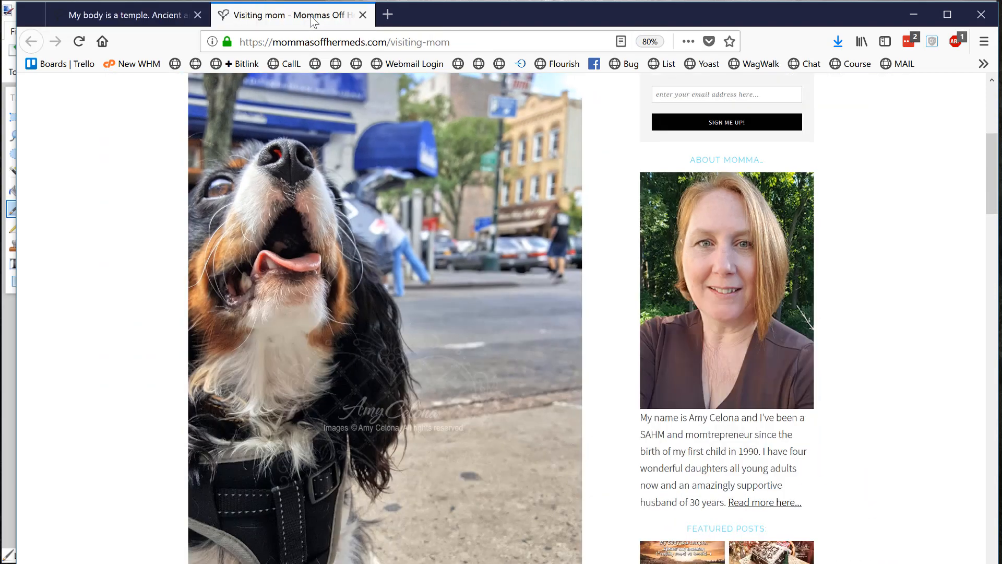
pyautogui.hotkey('ctrl', '-')
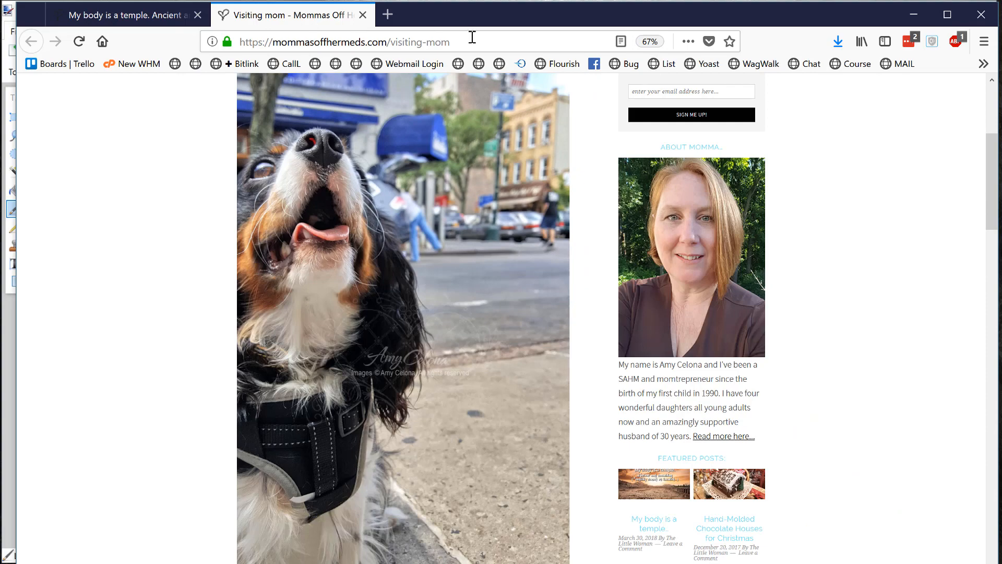
pyautogui.moveTo(992, 143)
pyautogui.mouseDown()
pyautogui.moveTo(993, 128)
pyautogui.moveTo(994, 142)
pyautogui.mouseUp()
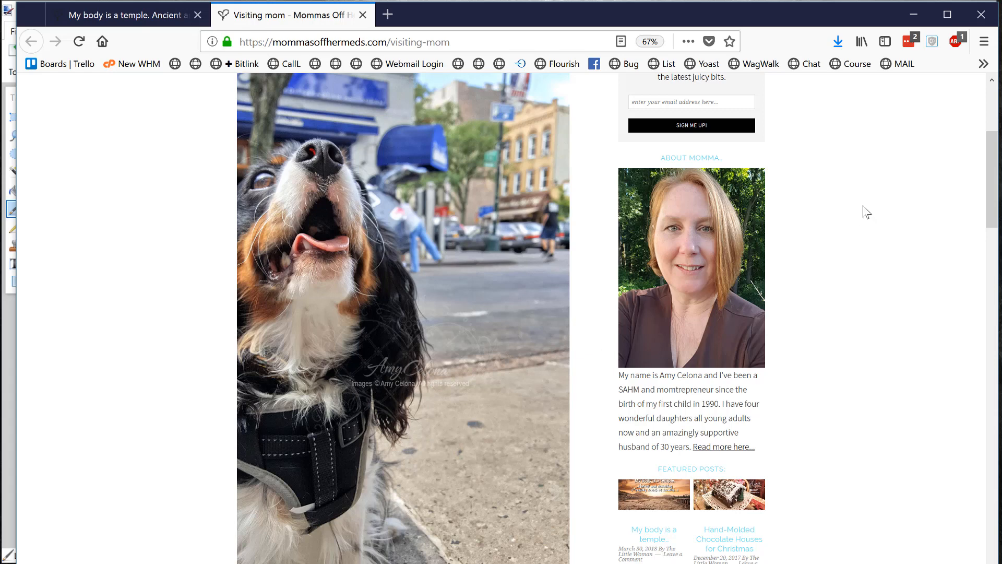
pyautogui.click(913, 14)
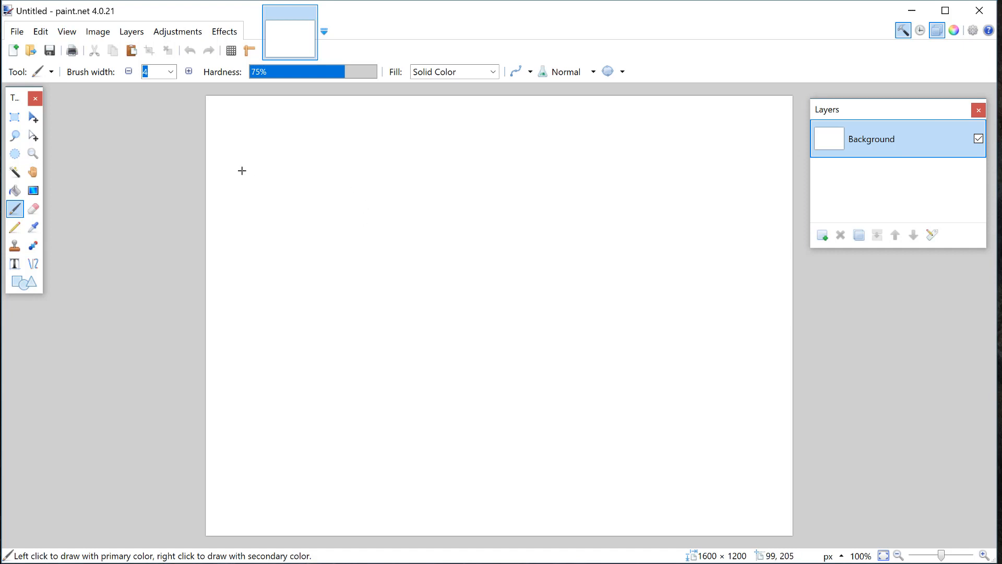
pyautogui.click(171, 563)
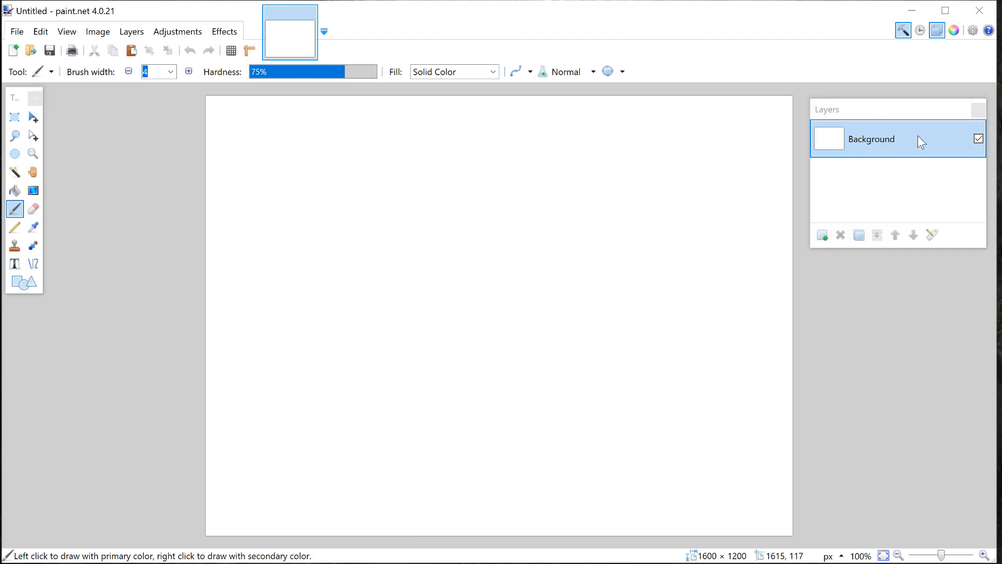
# Import "Black and white flowers.jpg" from the Practice folder as a new layer
pyautogui.click(127, 31)
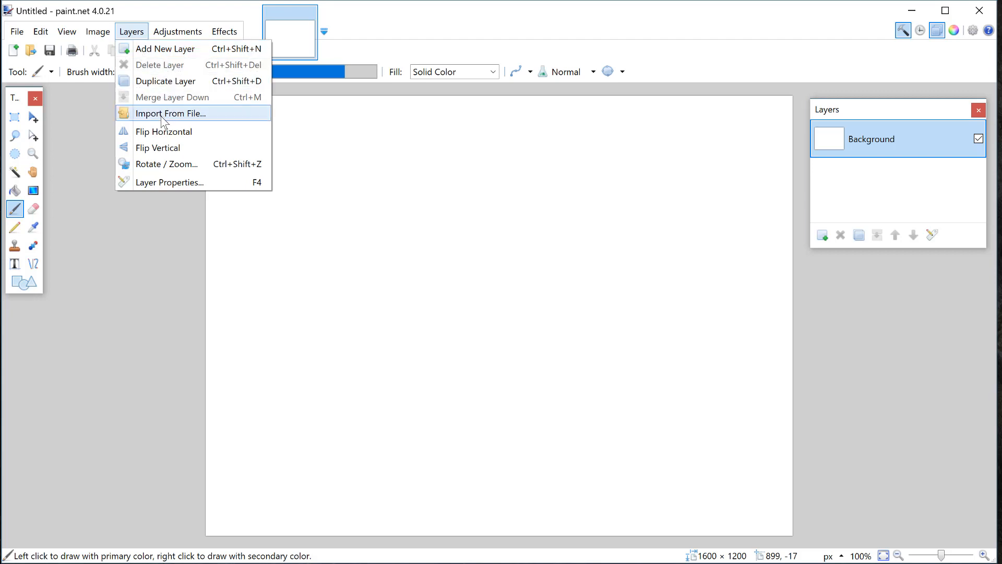
pyautogui.click(138, 112)
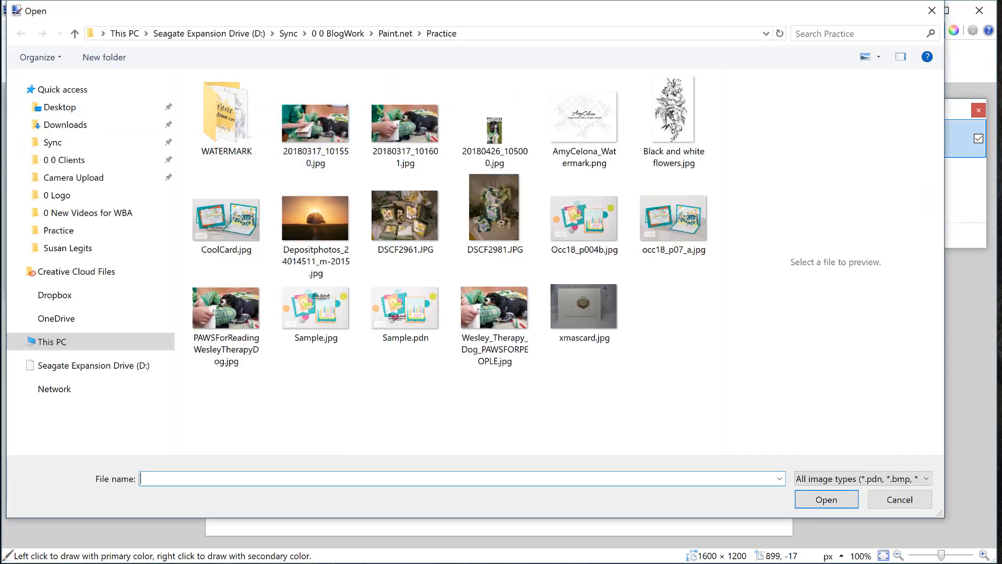
pyautogui.click(671, 112)
pyautogui.click(828, 499)
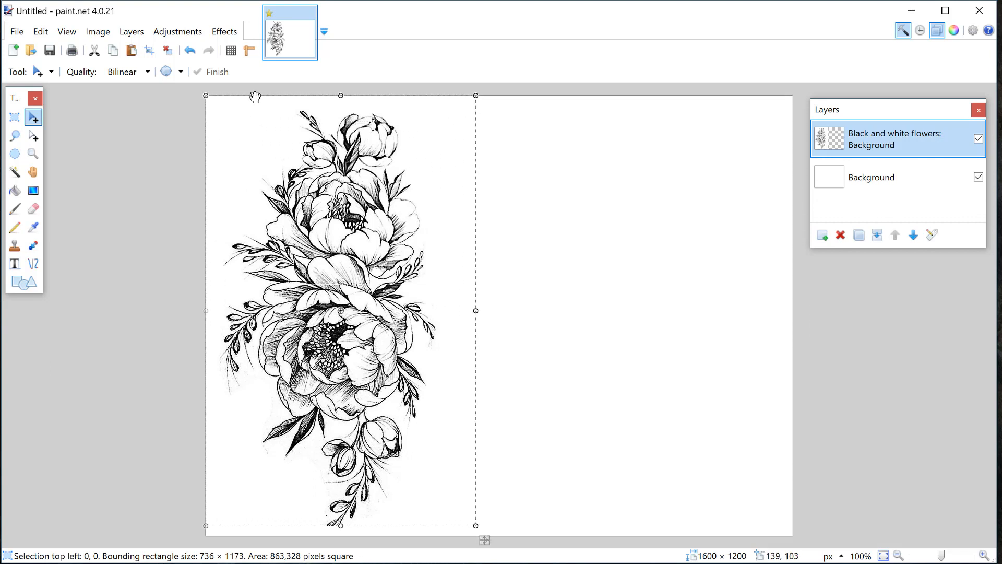
# Check the image's pixel size and resolution in the Resize settings without applying a change
pyautogui.click(97, 31)
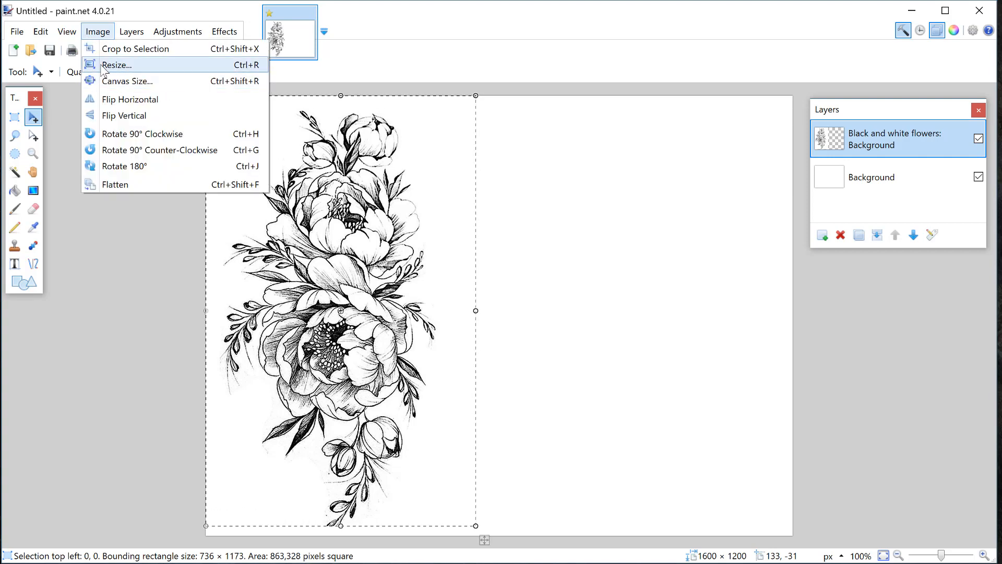
pyautogui.click(110, 65)
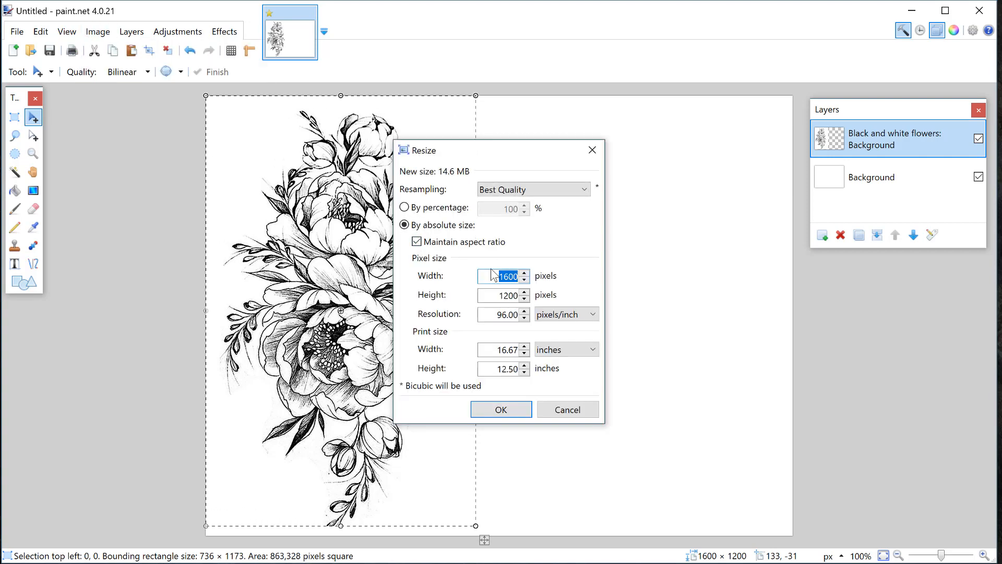
pyautogui.click(490, 314)
pyautogui.doubleClick(490, 314)
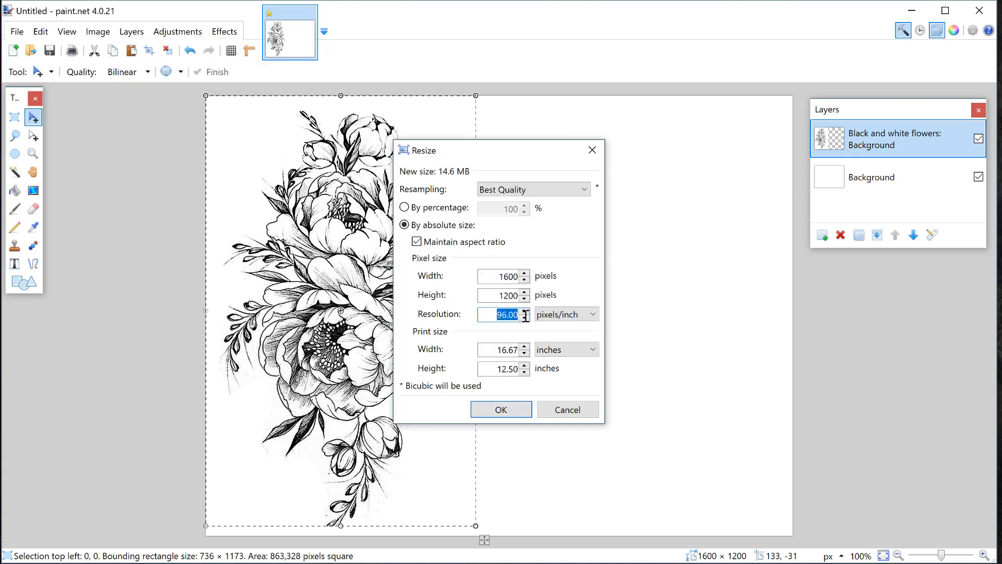
pyautogui.click(494, 316)
pyautogui.click(555, 411)
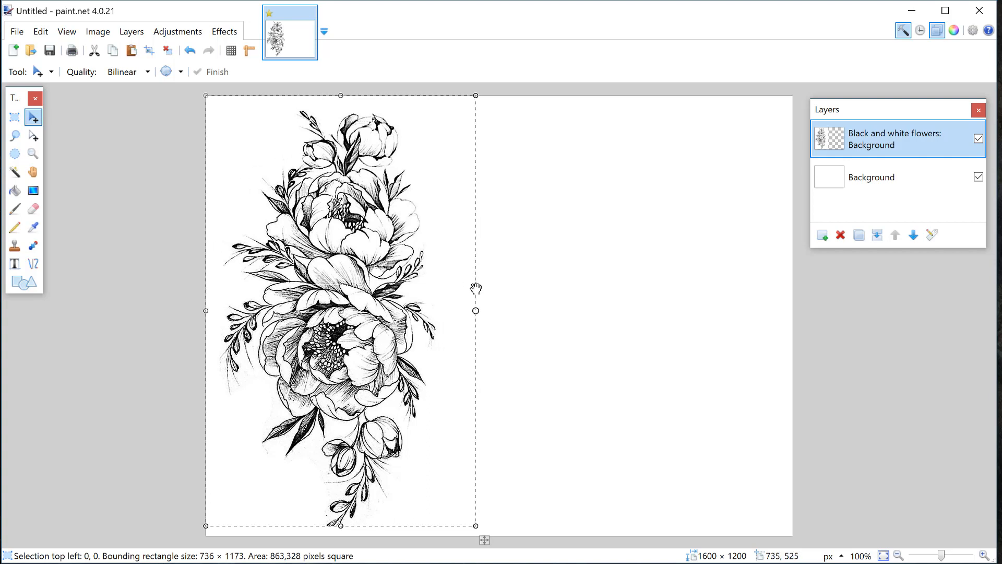
# Rotate the flower drawing clockwise to an angle of about -89.75° and move it fully onto the canvas, roughly centred horizontally
pyautogui.moveTo(476, 288)
pyautogui.mouseDown()
pyautogui.moveTo(548, 290)
pyautogui.moveTo(470, 284)
pyautogui.mouseUp()
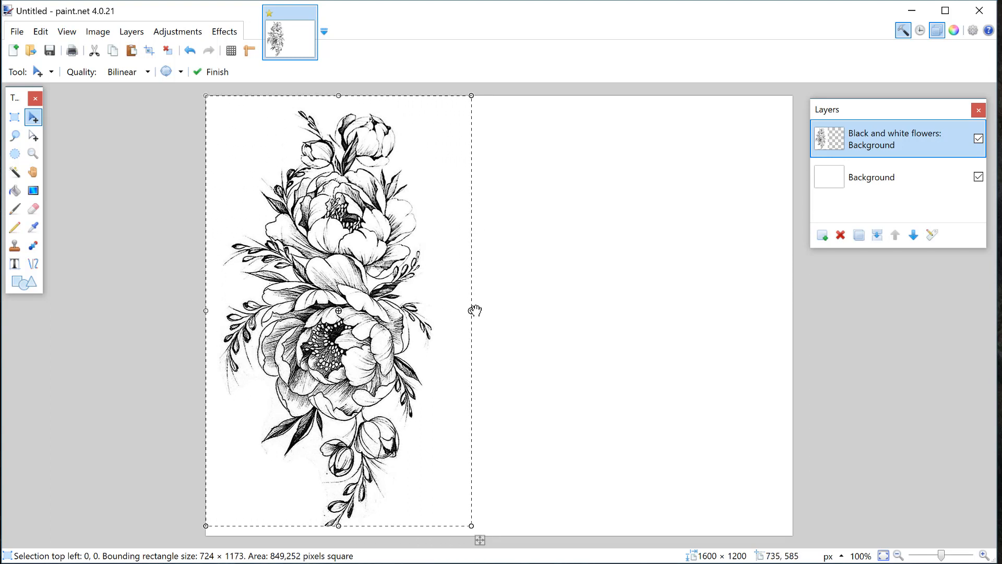
pyautogui.moveTo(480, 310); pyautogui.dragTo(334, 345)
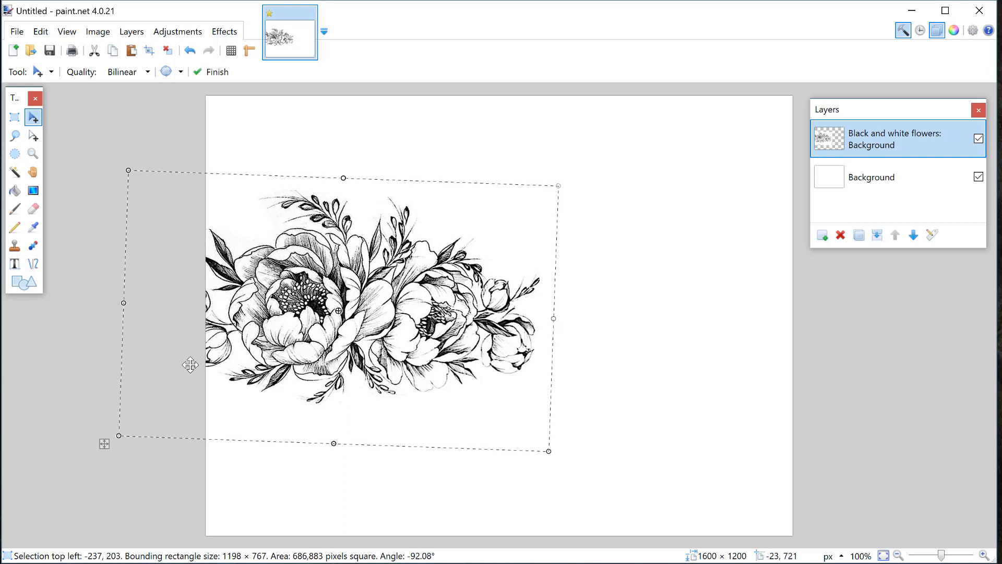
pyautogui.moveTo(111, 437); pyautogui.dragTo(245, 422)
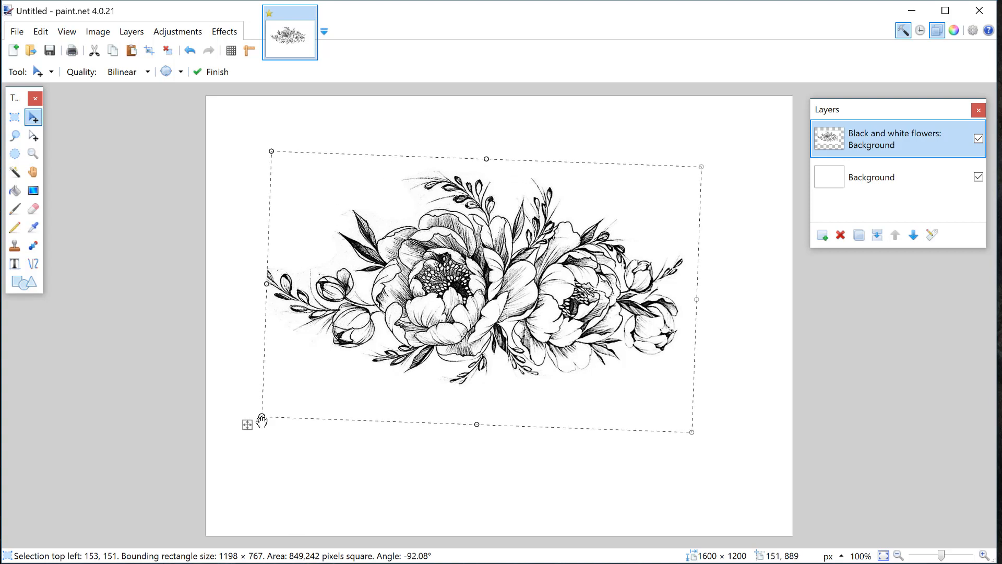
pyautogui.moveTo(253, 418); pyautogui.dragTo(253, 432)
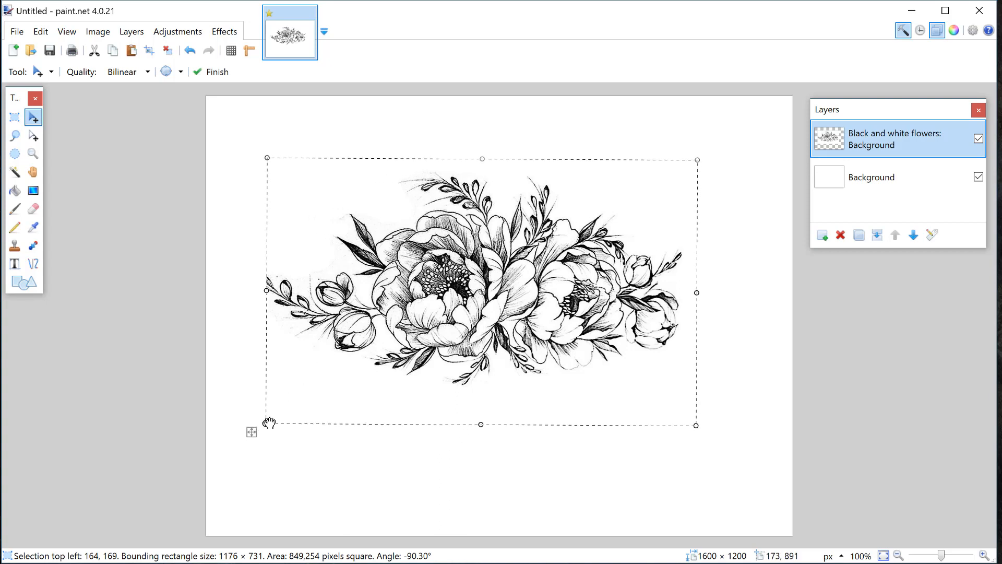
pyautogui.moveTo(258, 429); pyautogui.dragTo(257, 424)
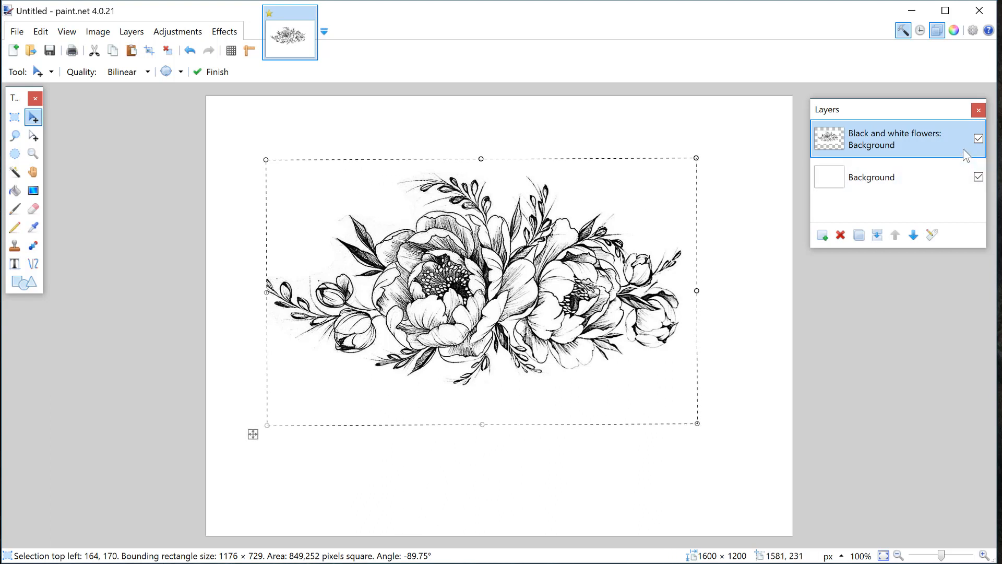
# Hide the white Background layer
pyautogui.click(978, 178)
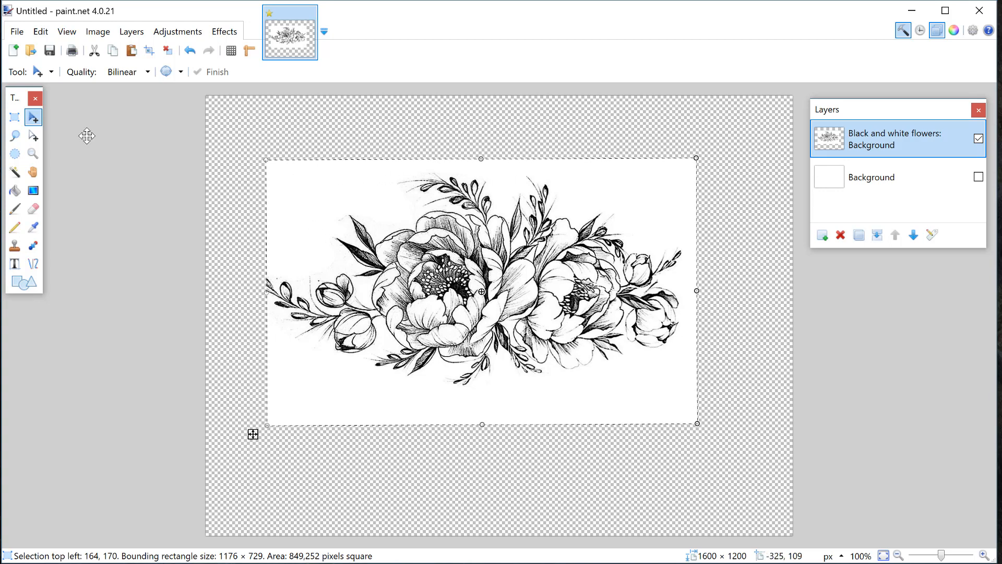
# Try deleting the white area around the flowers with the Magic Wand at 50% tolerance, undo the deletion, and deselect
pyautogui.click(15, 173)
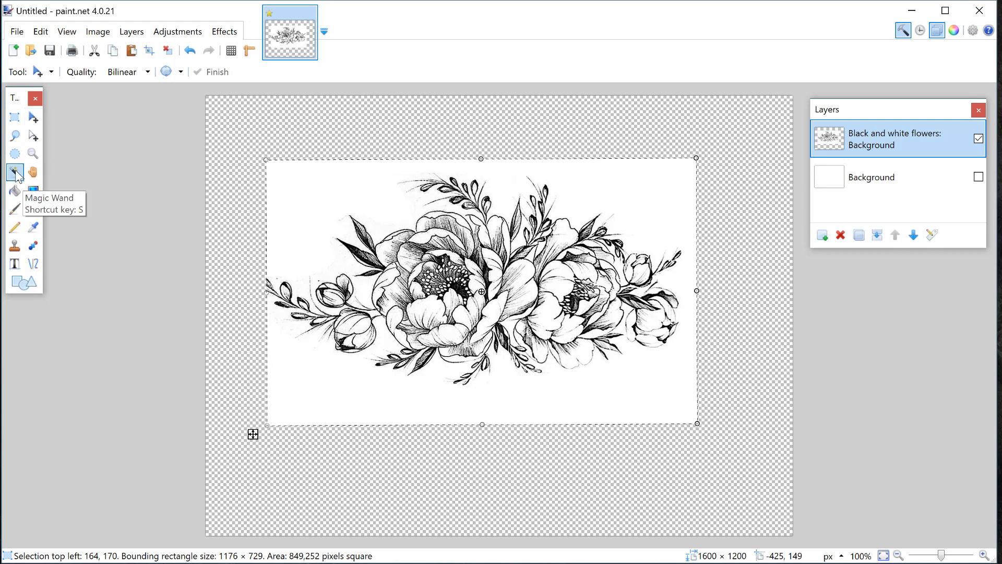
pyautogui.click(303, 187)
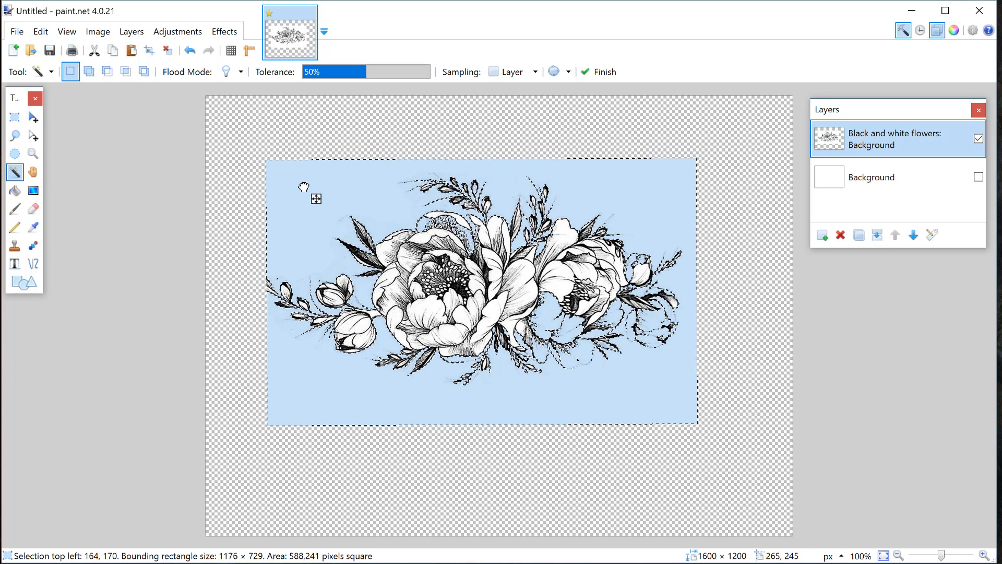
pyautogui.press('Delete')
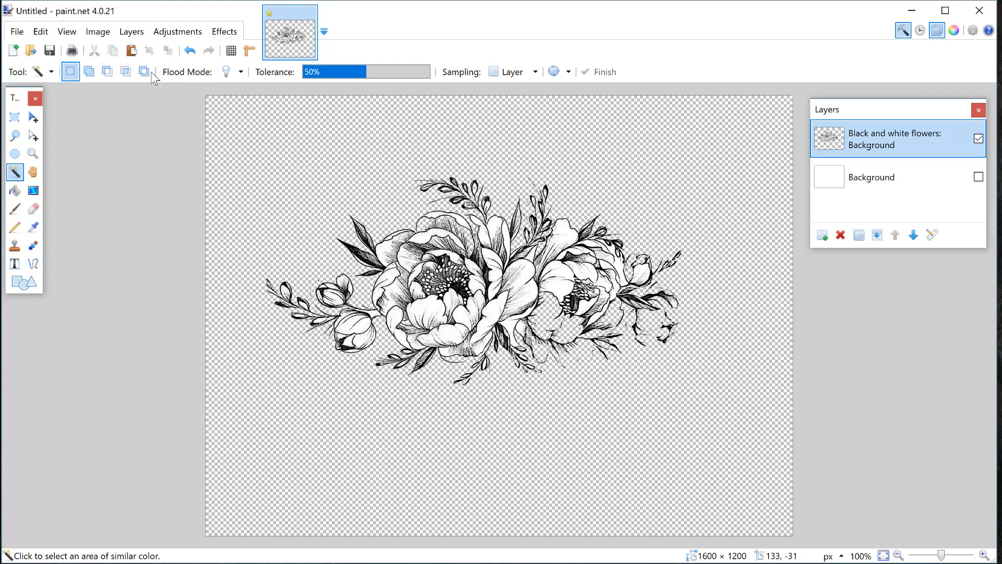
pyautogui.click(189, 51)
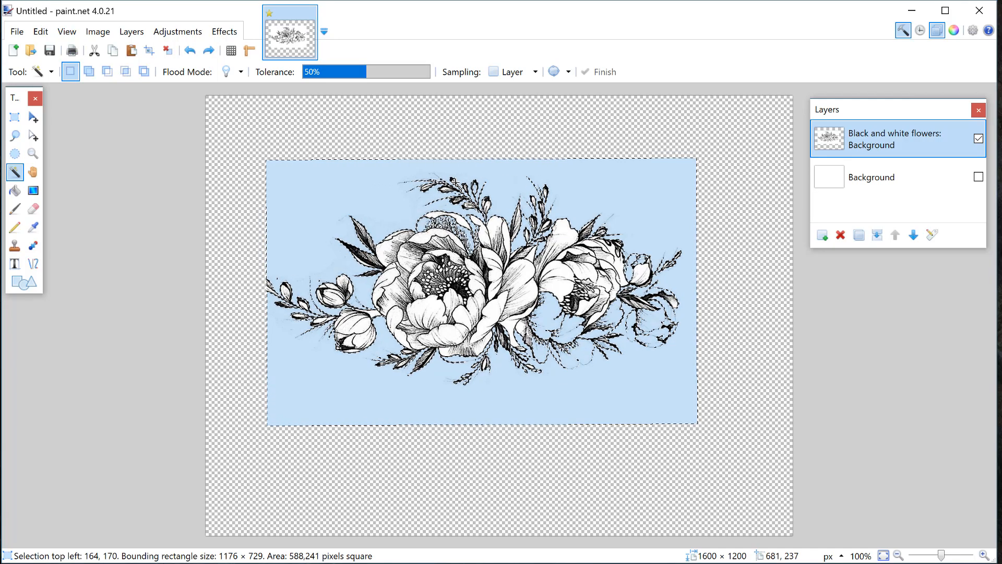
pyautogui.hotkey('ctrl', 'd')
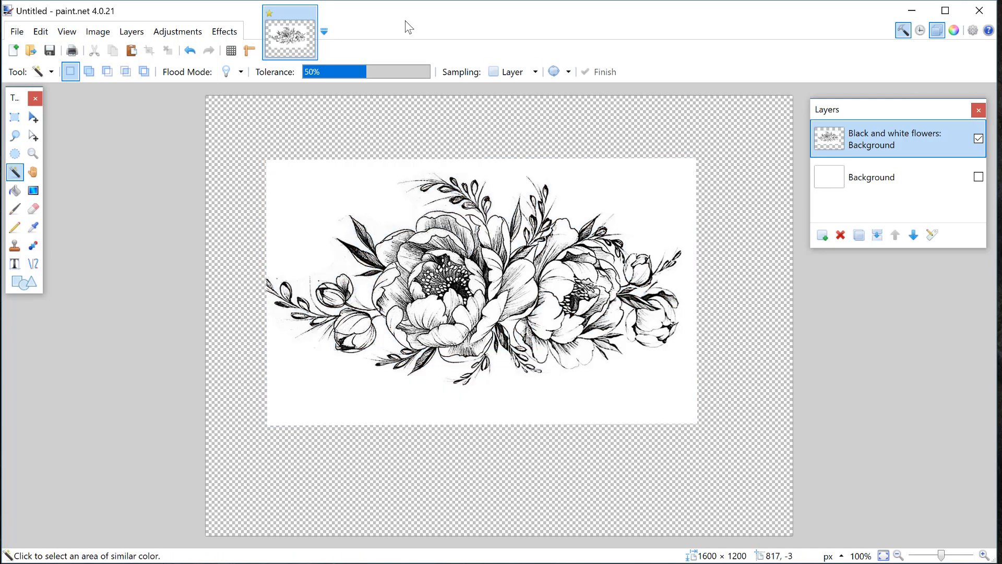
# Try Magic Wand selections of the white area around the flowers at 38%, 34% and 20% tolerance, deselecting after each
pyautogui.click(355, 74)
pyautogui.click(351, 74)
pyautogui.click(364, 191)
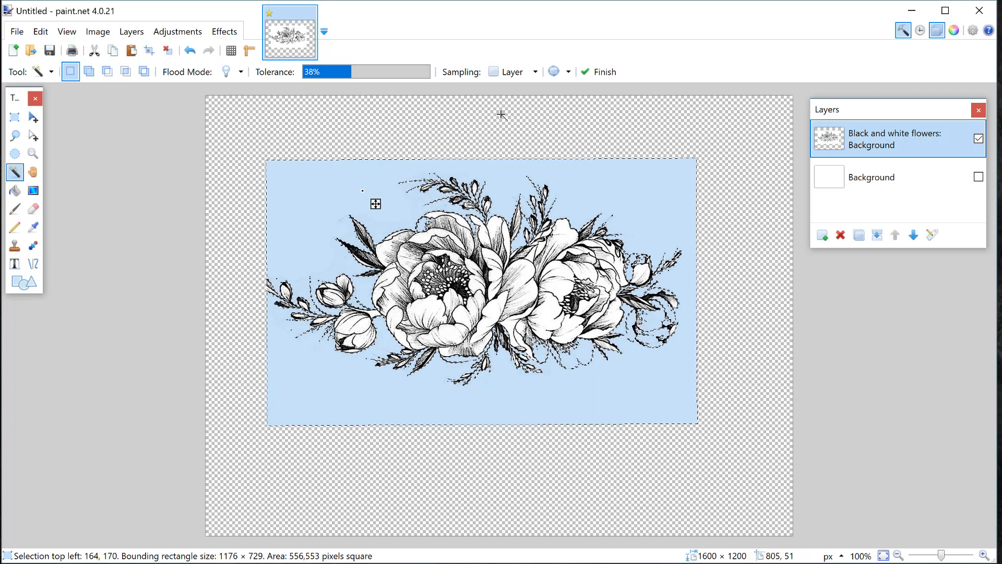
pyautogui.hotkey('ctrl', 'd')
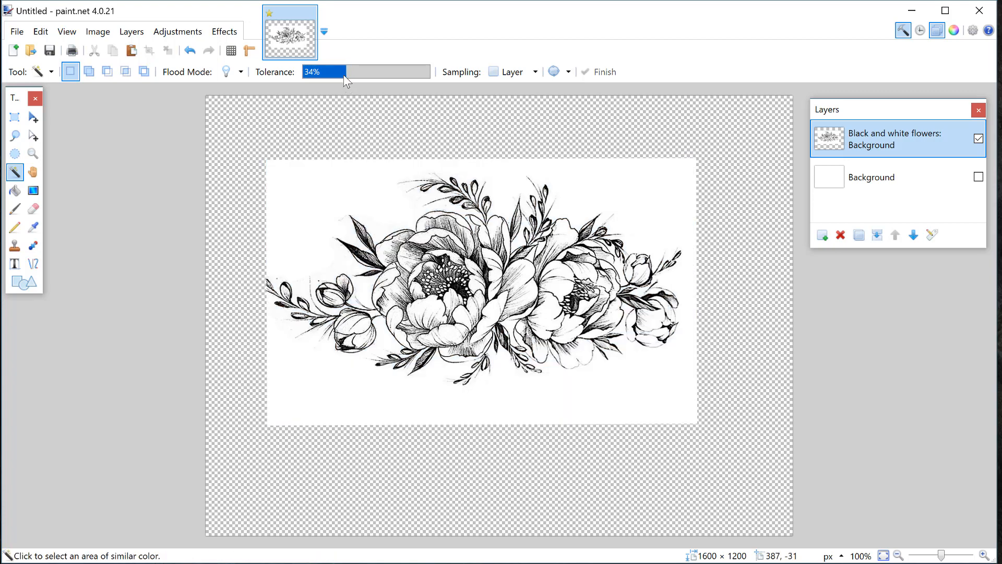
pyautogui.click(584, 176)
pyautogui.click(328, 74)
pyautogui.click(640, 203)
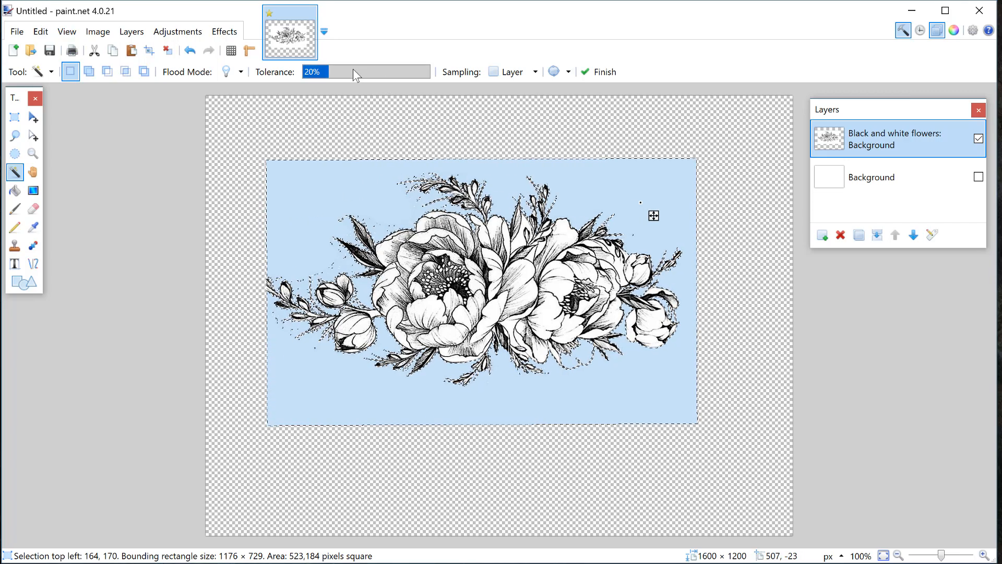
pyautogui.hotkey('ctrl', 'd')
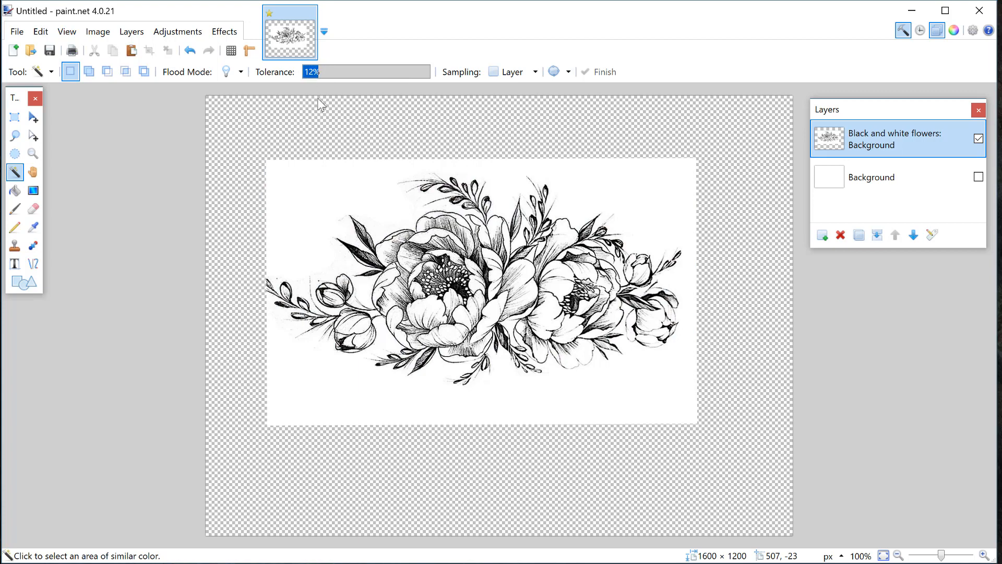
# Try selecting the white area around the flowers with the Magic Wand at 12% and 14% tolerance, and deselect
pyautogui.click(375, 195)
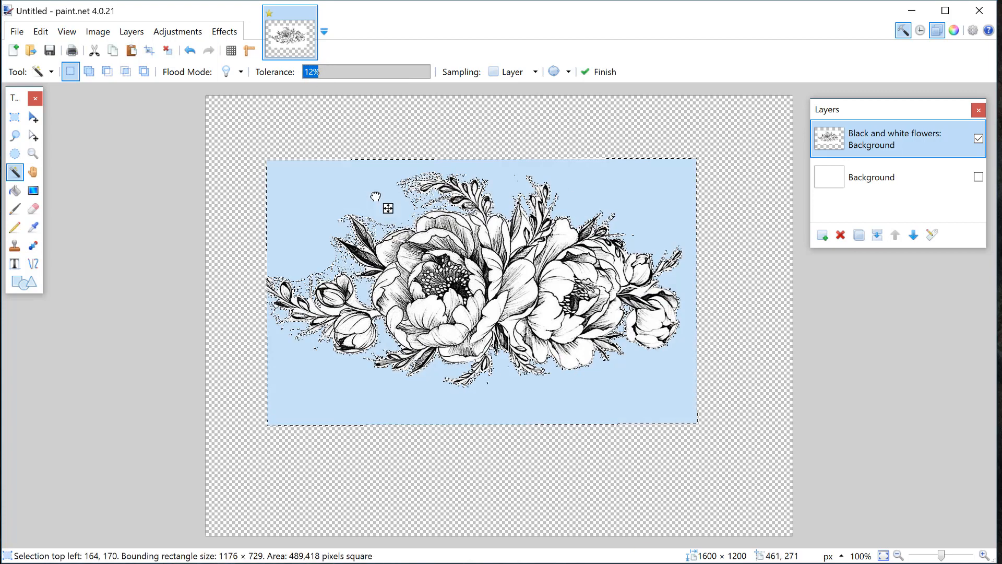
pyautogui.click(320, 71)
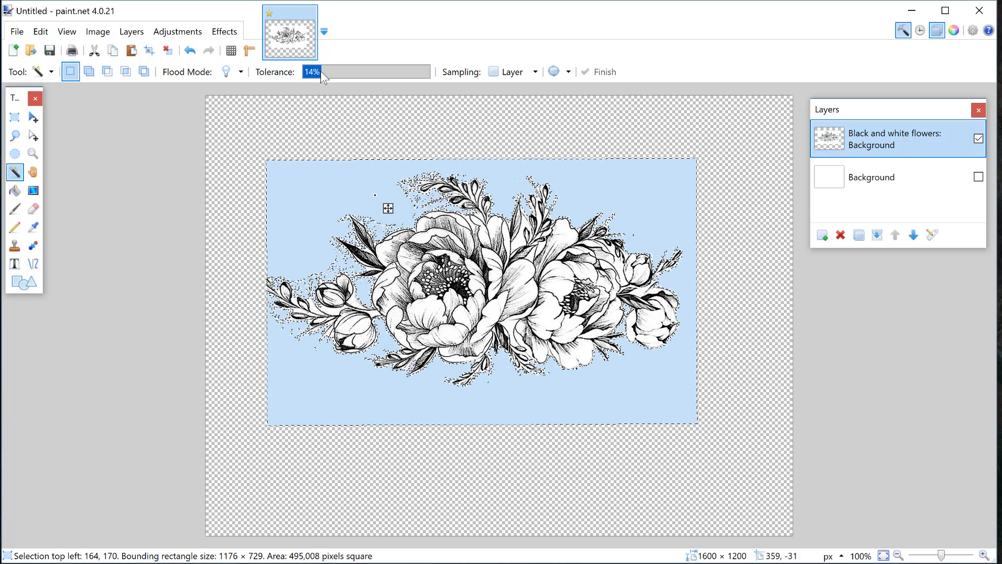
pyautogui.click(320, 212)
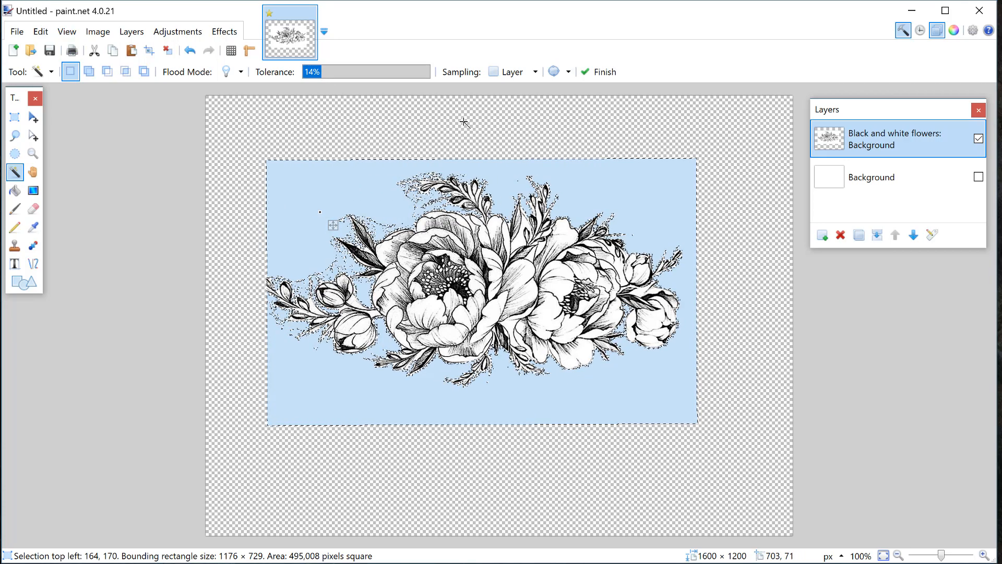
pyautogui.hotkey('ctrl', 'd')
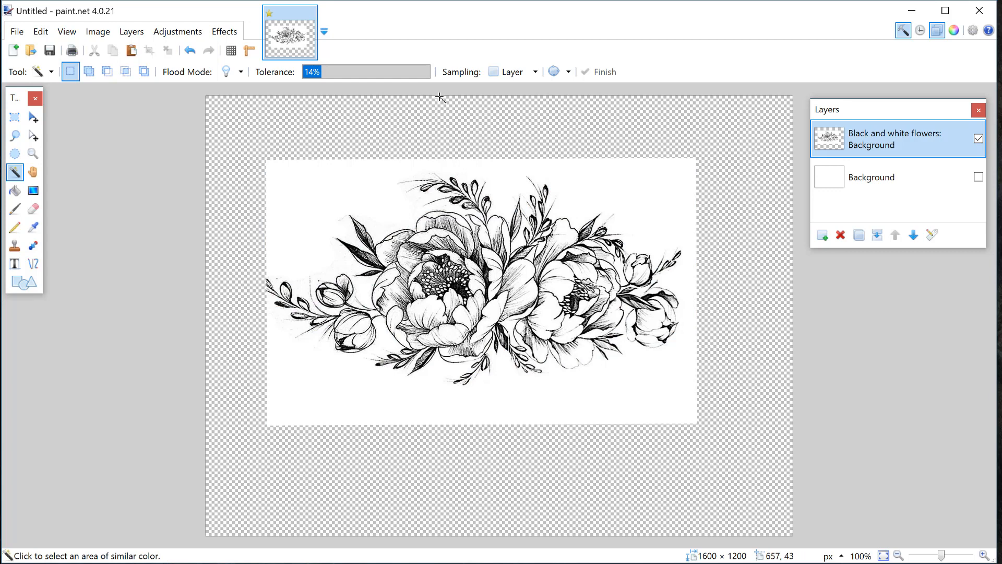
# Select the white area around the flowers with the Magic Wand at 20% tolerance, delete it, and deselect
pyautogui.click(329, 72)
pyautogui.click(329, 255)
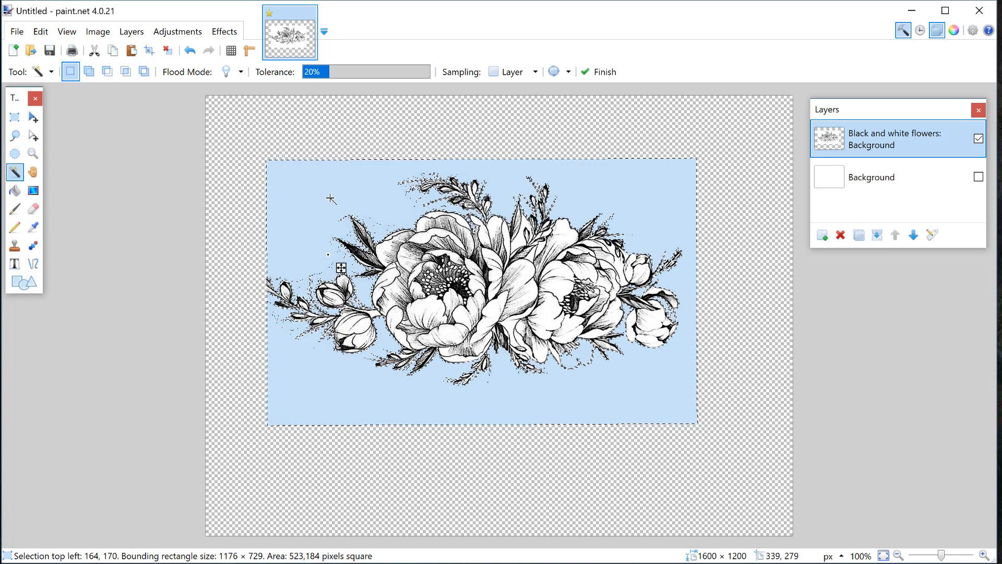
pyautogui.press('Delete')
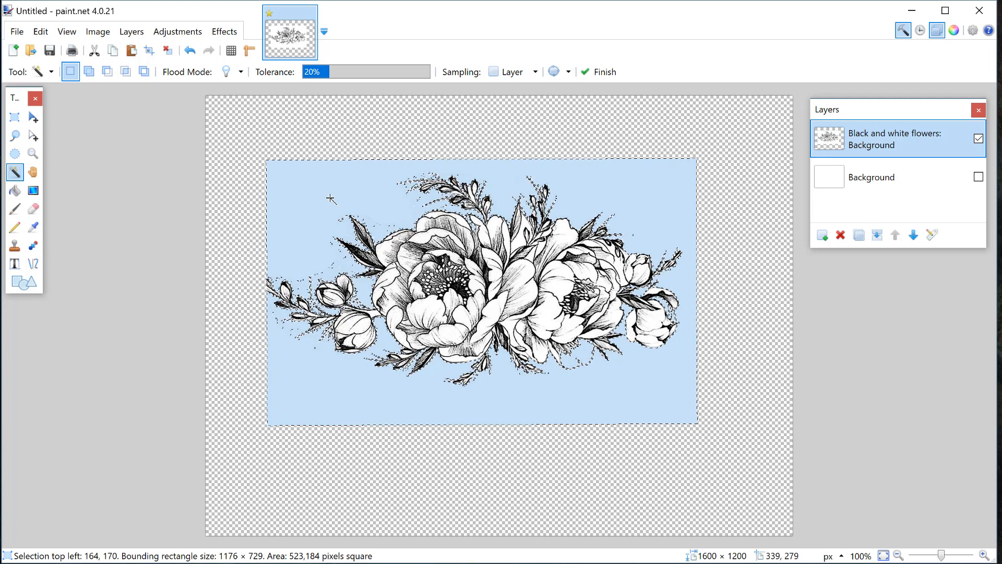
pyautogui.hotkey('ctrl', 'd')
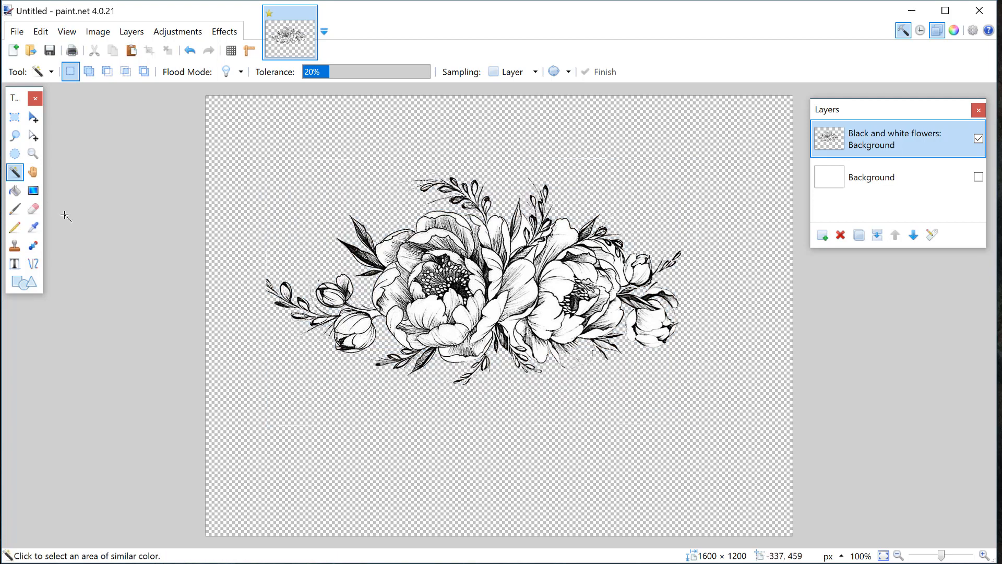
# Switch to the Eraser and set its brush width to 55
pyautogui.click(33, 209)
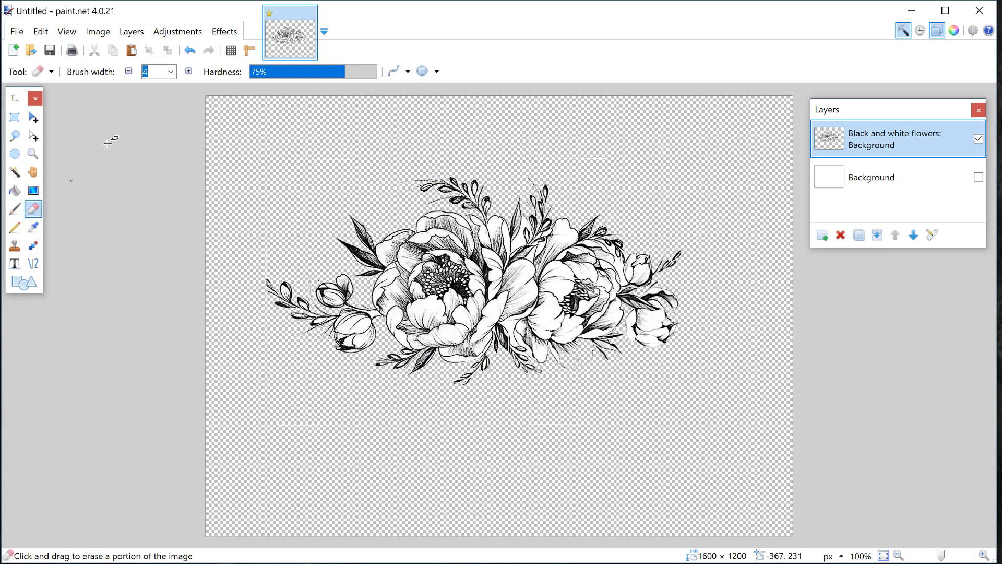
pyautogui.click(170, 72)
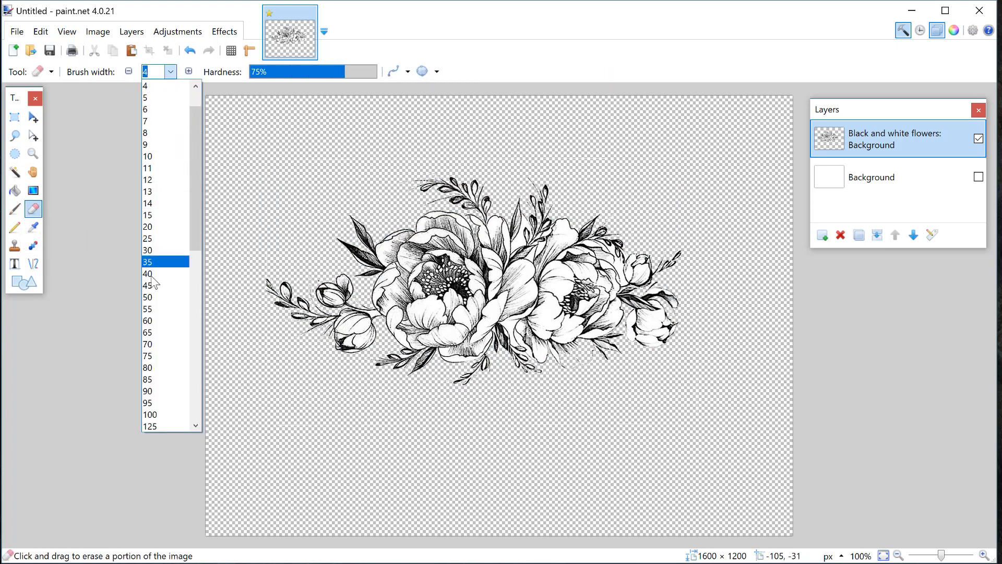
pyautogui.click(157, 313)
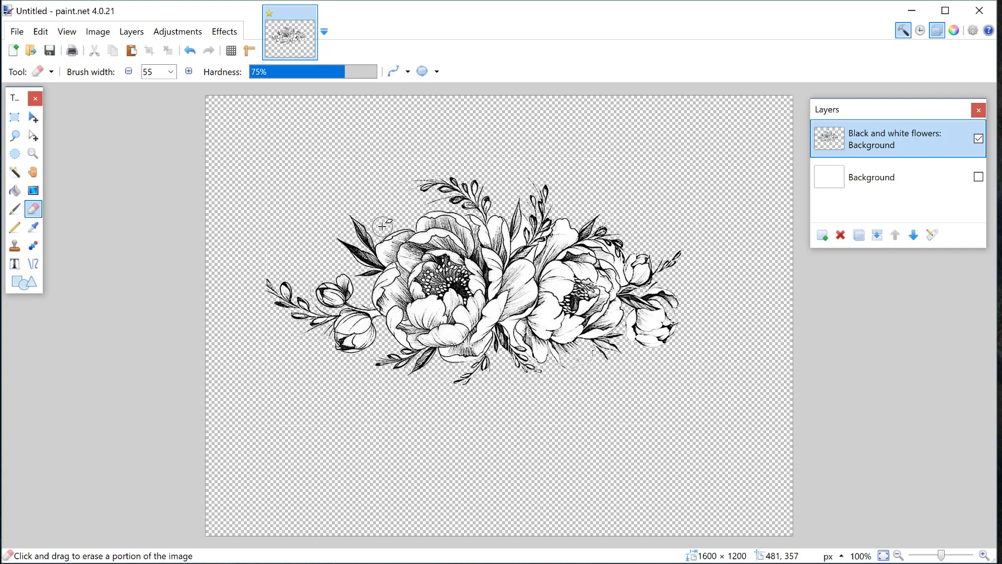
# Show the white Background layer behind the flowers and undo the trial erasing at the right flower's upper leaves
pyautogui.click(978, 177)
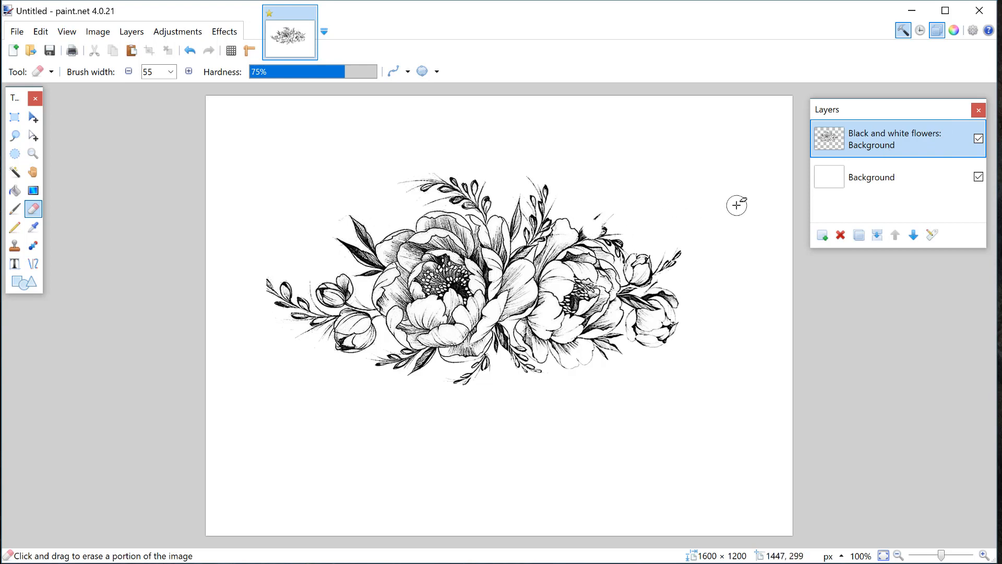
pyautogui.click(189, 51)
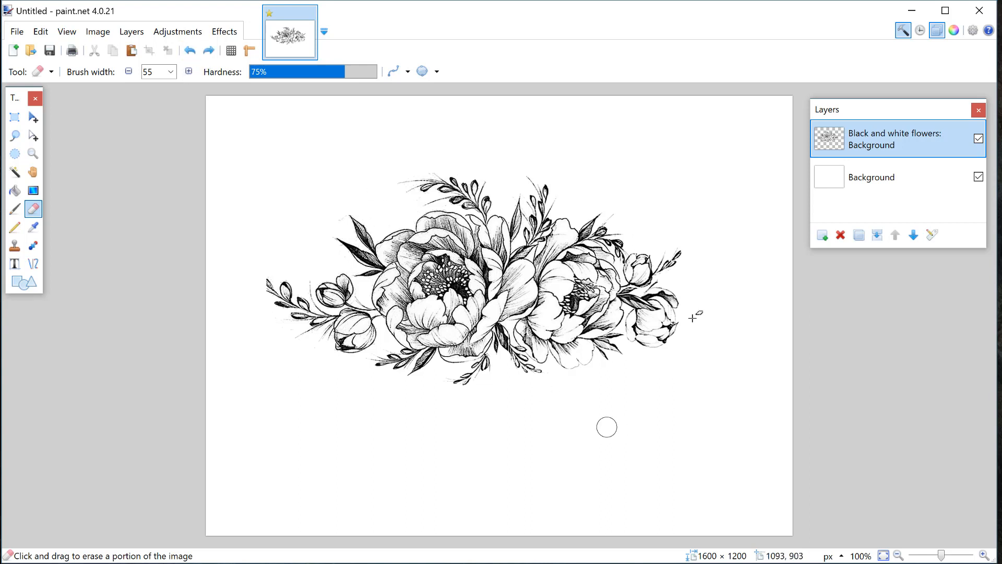
pyautogui.click(979, 178)
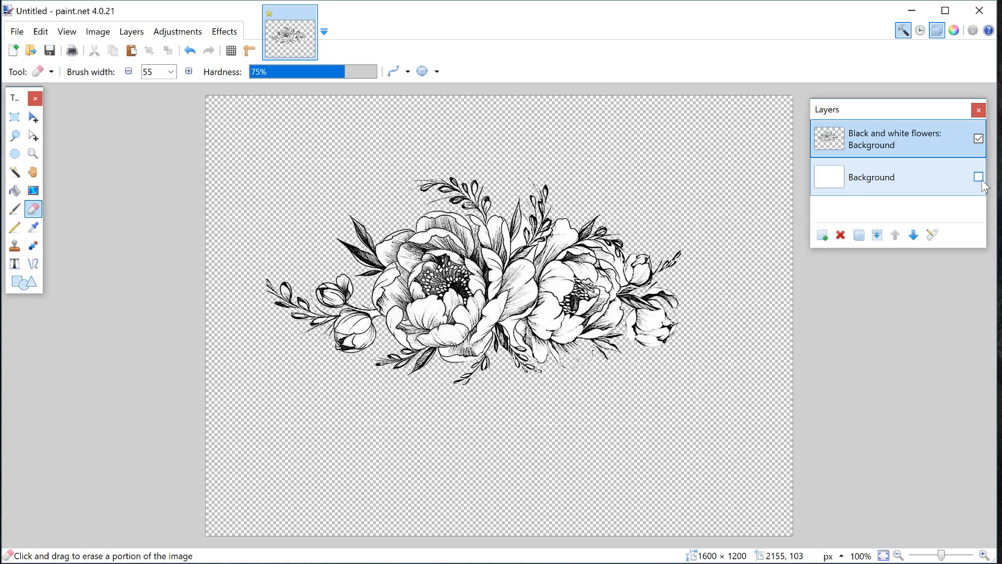
pyautogui.click(979, 177)
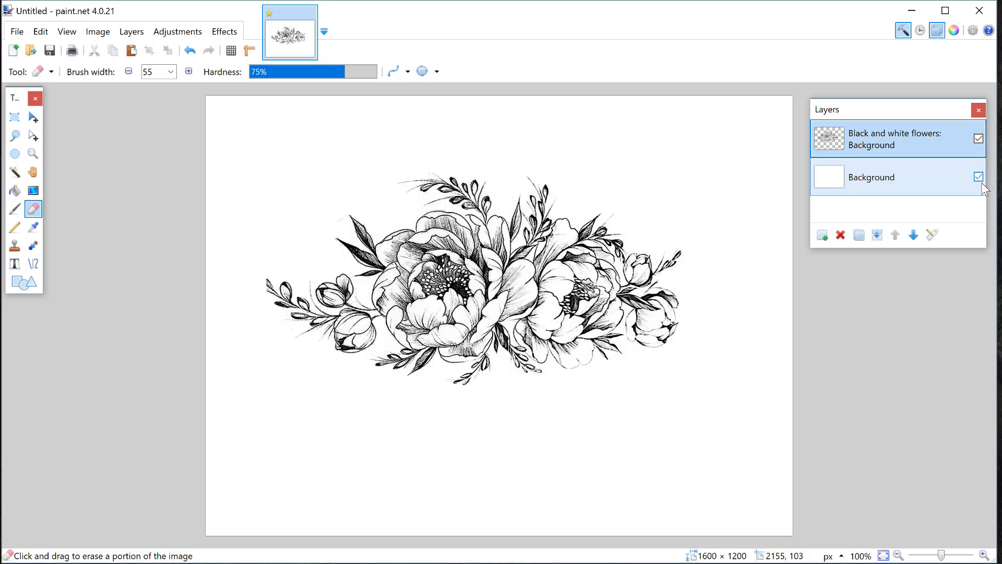
# Reduce the flower layer's opacity to 30 in its layer properties
pyautogui.doubleClick(930, 155)
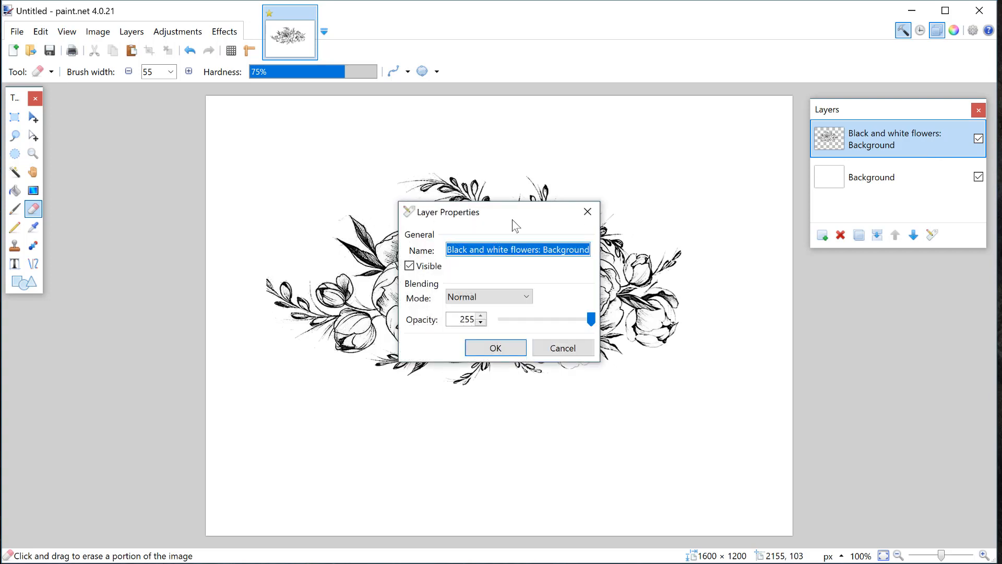
pyautogui.moveTo(774, 252); pyautogui.dragTo(848, 304)
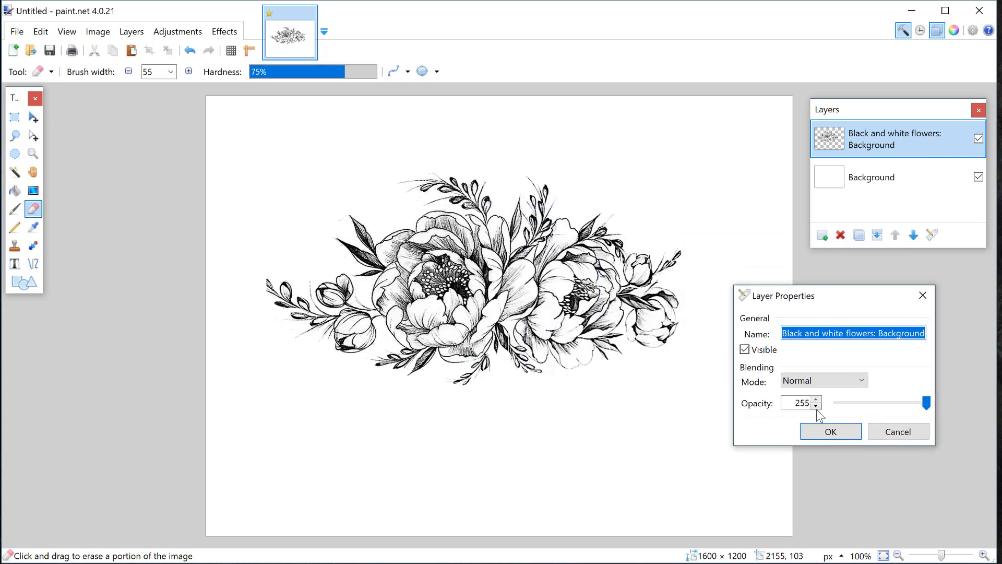
pyautogui.moveTo(923, 409); pyautogui.dragTo(849, 418)
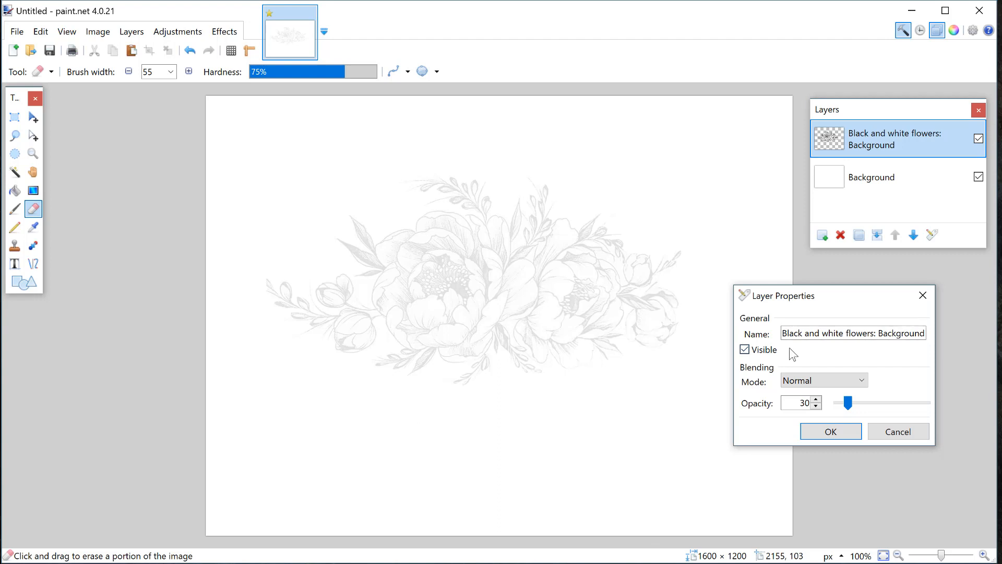
pyautogui.click(854, 433)
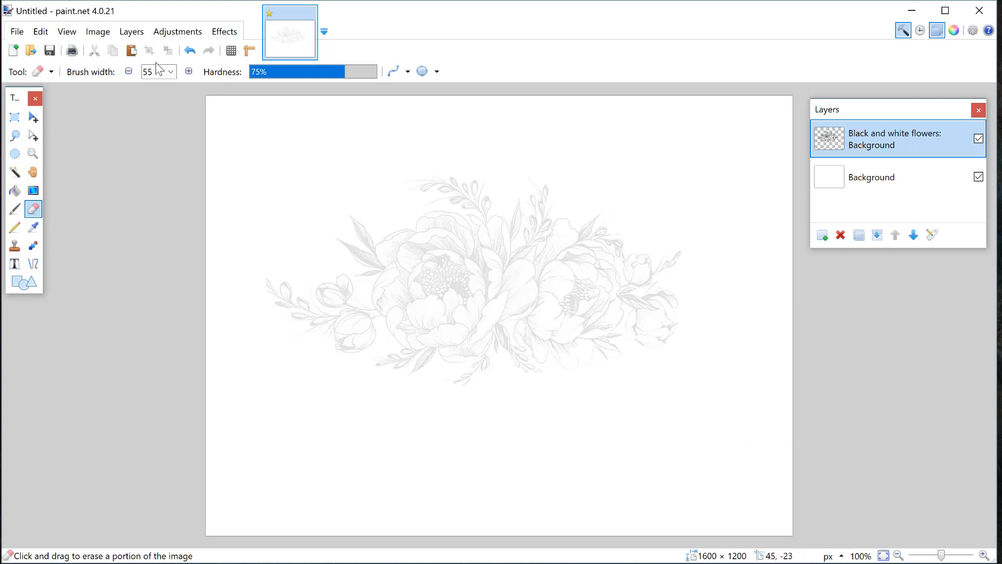
# Add a new layer above the flowers and set the Text tool to centre alignment
pyautogui.click(133, 32)
pyautogui.click(141, 49)
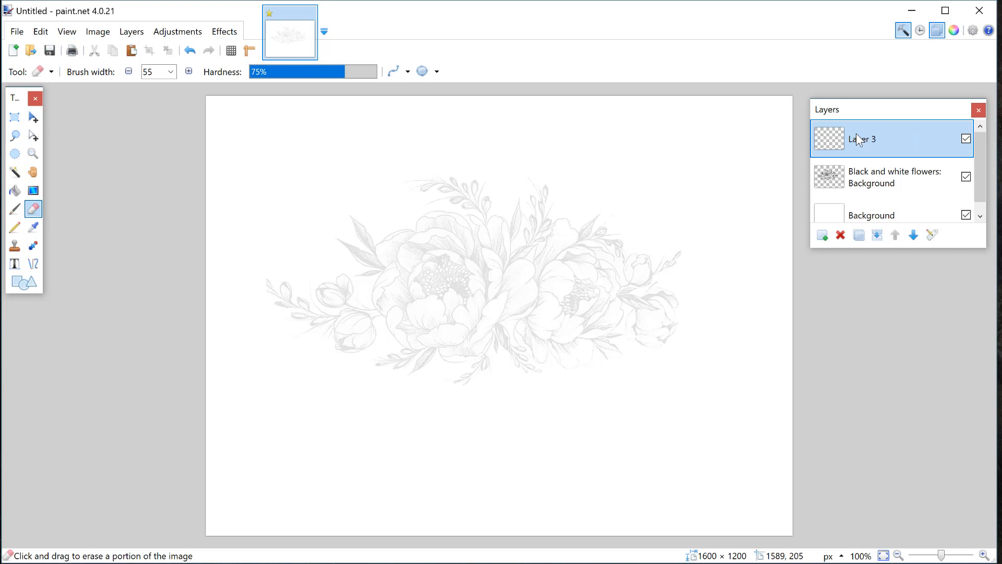
pyautogui.click(22, 264)
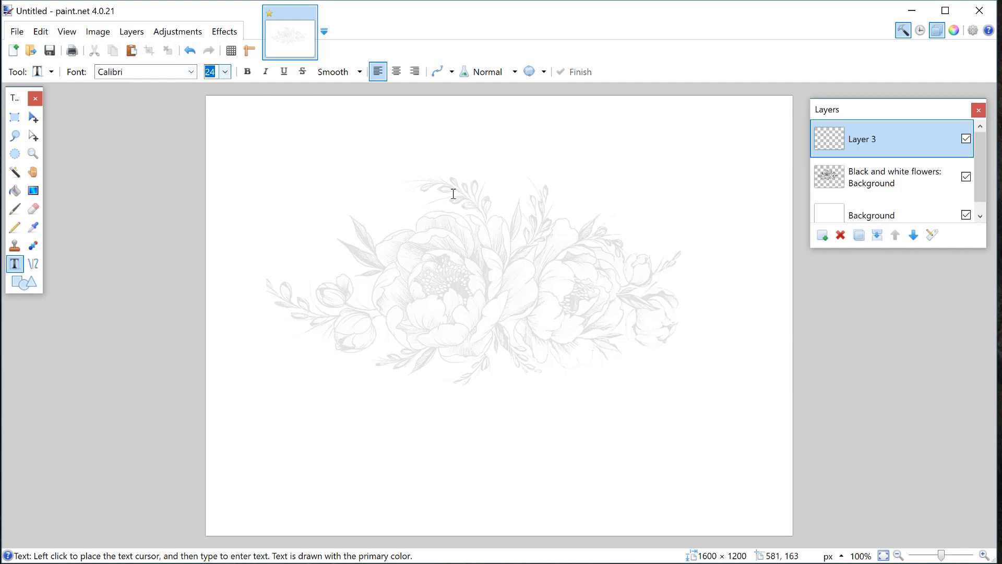
pyautogui.click(398, 73)
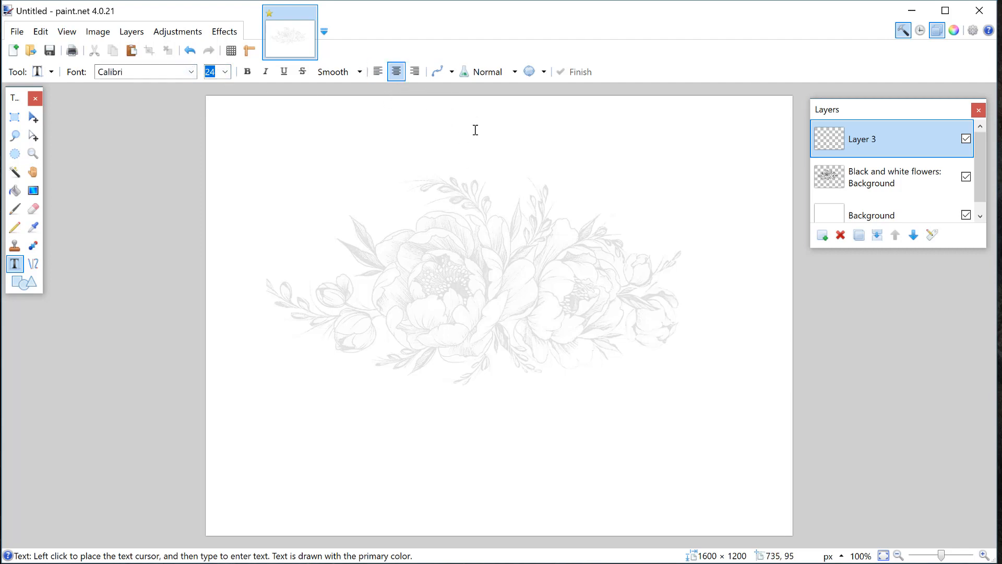
# Show the rulers around the canvas
pyautogui.click(94, 33)
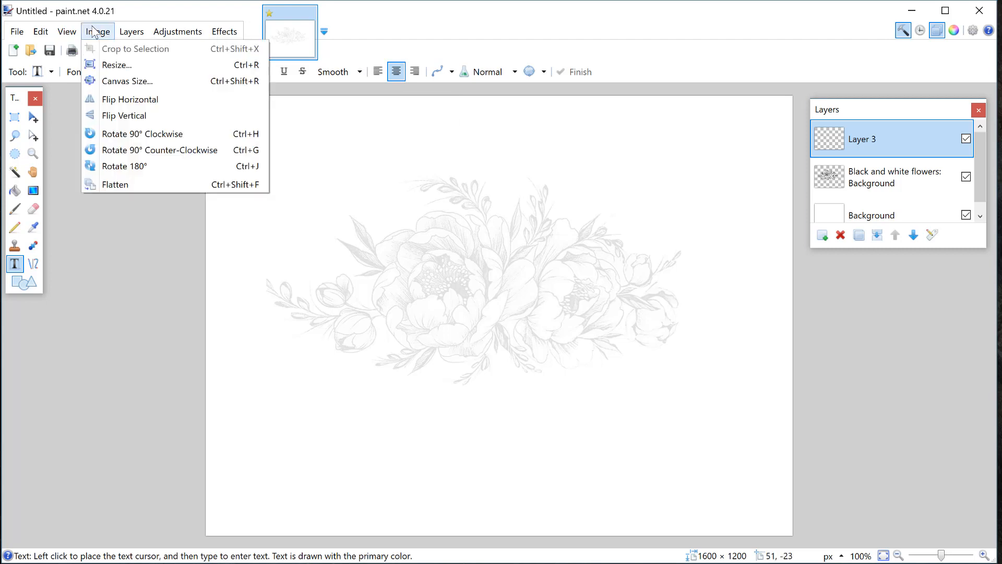
pyautogui.moveTo(66, 36)
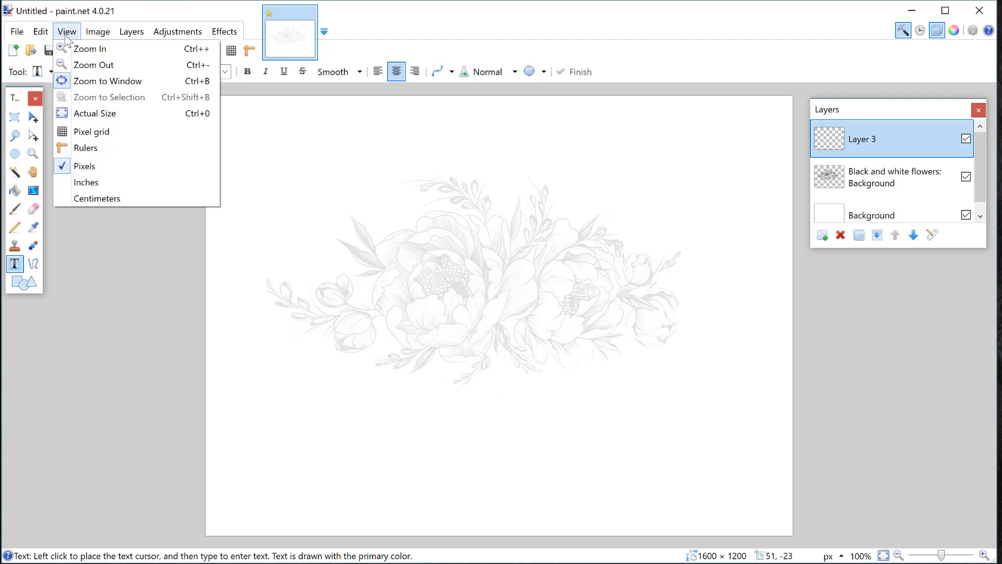
pyautogui.click(92, 150)
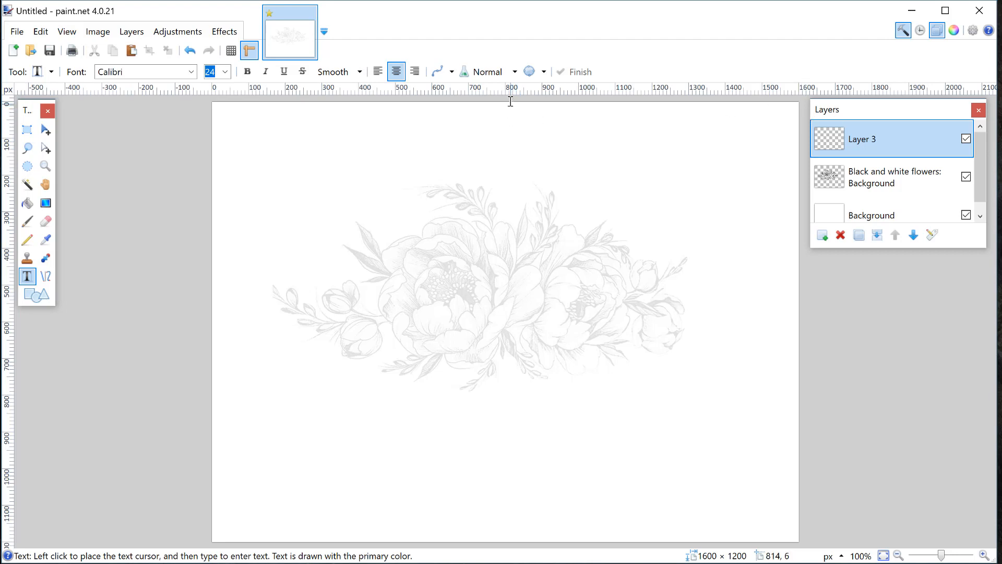
# Add the text "My Wonderful Site" centred at about 800 px across the canvas, over the flowers, with font size 48
pyautogui.click(505, 246)
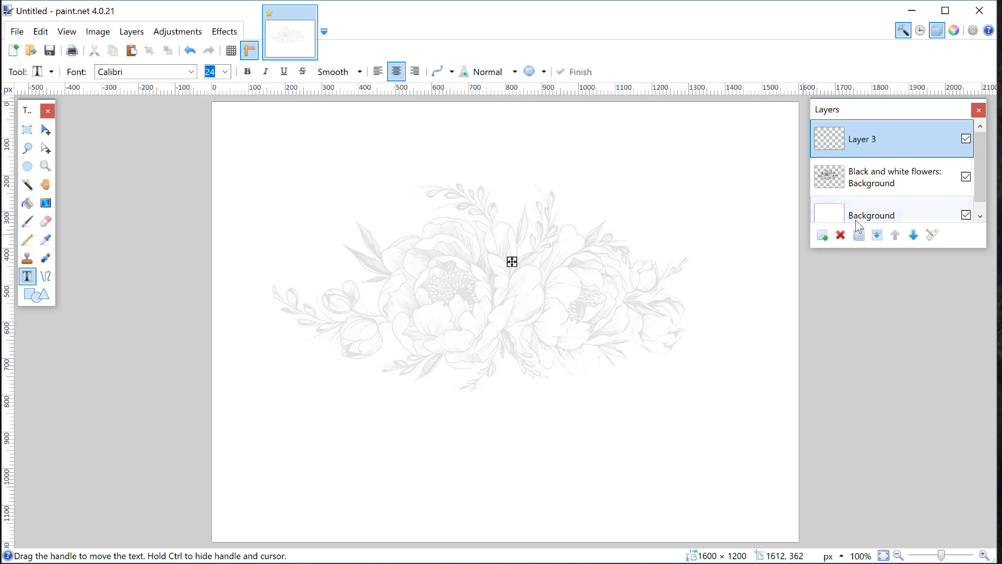
pyautogui.write('My ')
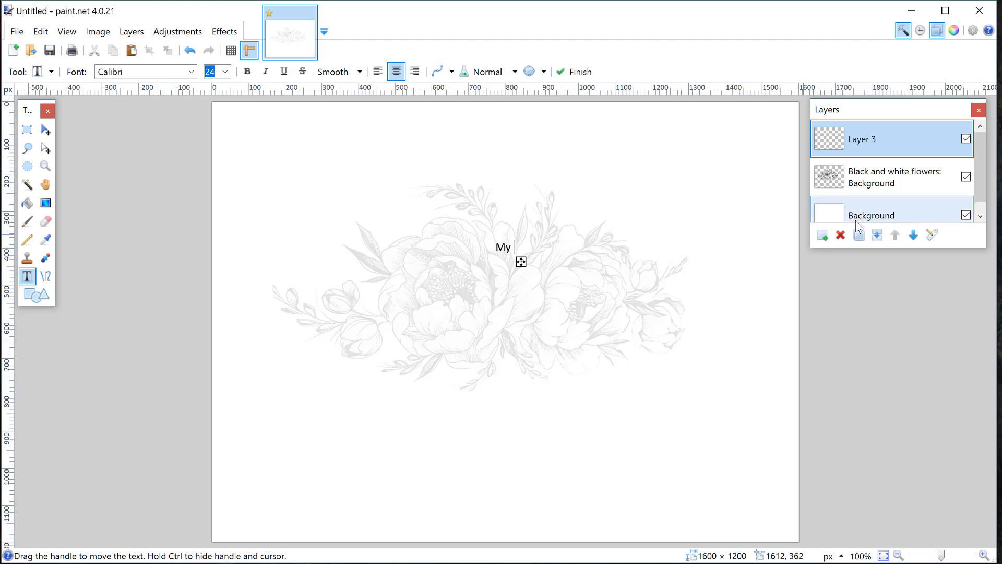
pyautogui.write('Wonderful Site')
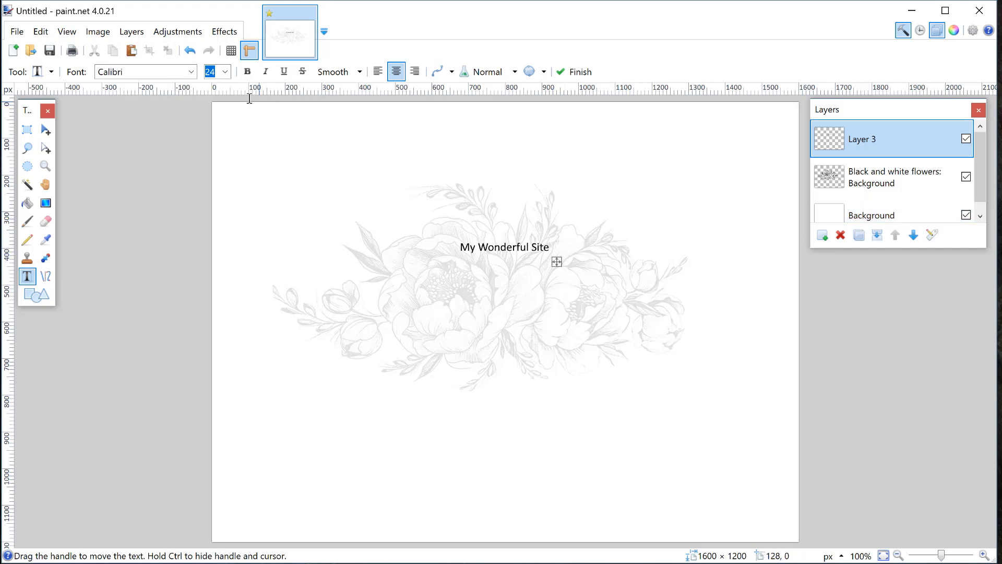
pyautogui.click(225, 72)
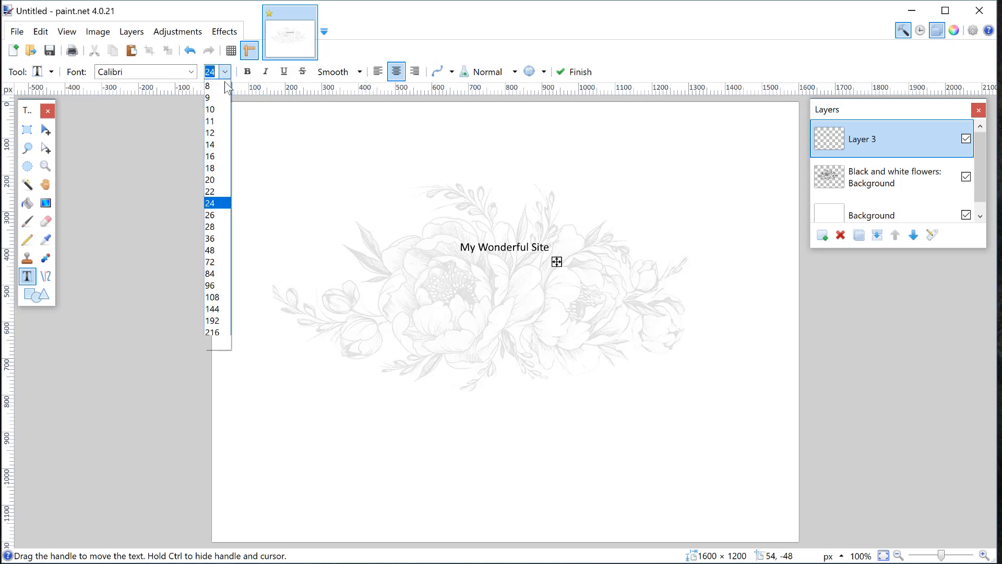
pyautogui.click(225, 250)
# Change the font of the "My Wonderful Site" title to Violet Night
pyautogui.click(191, 73)
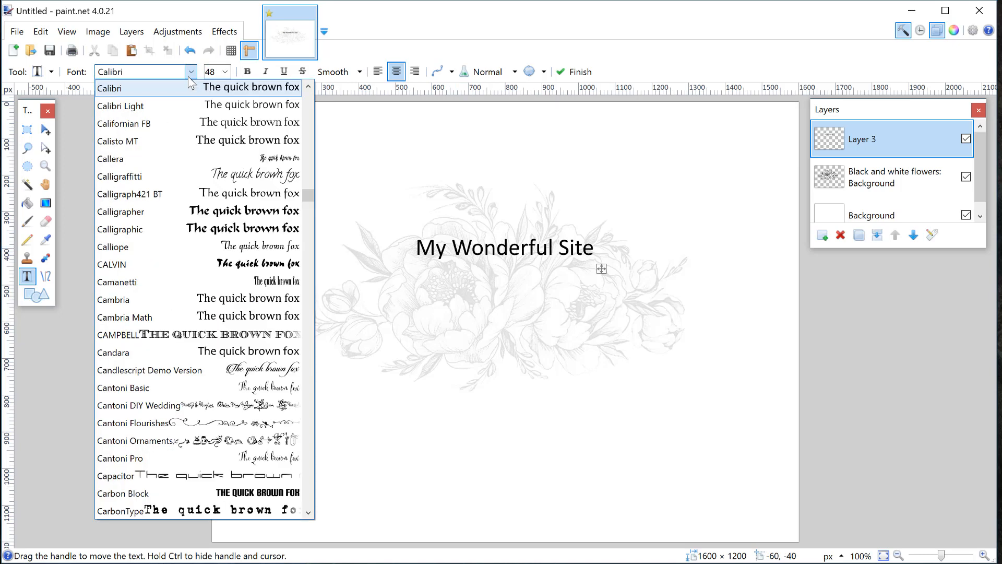
pyautogui.moveTo(308, 194); pyautogui.dragTo(314, 488)
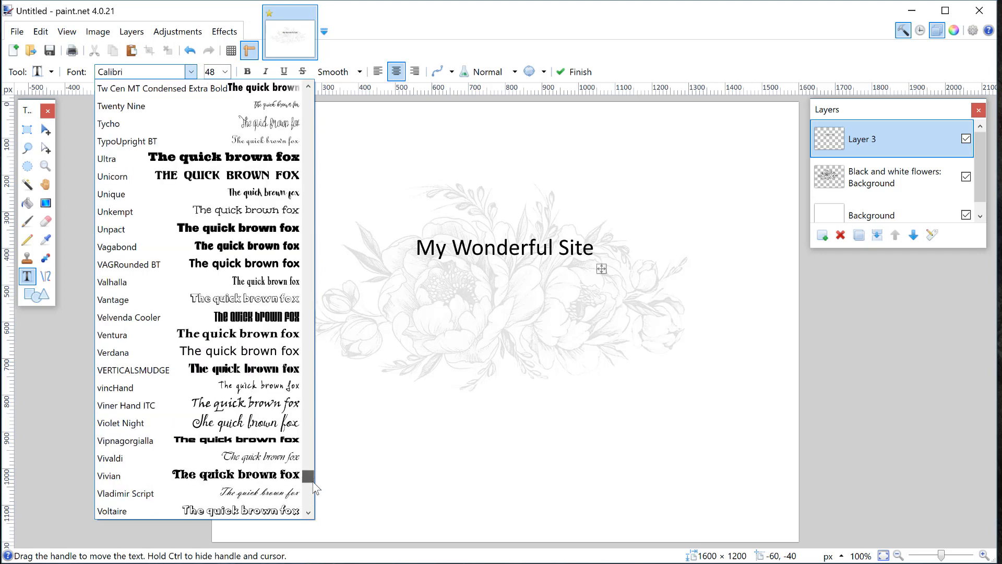
pyautogui.moveTo(313, 484); pyautogui.dragTo(313, 487)
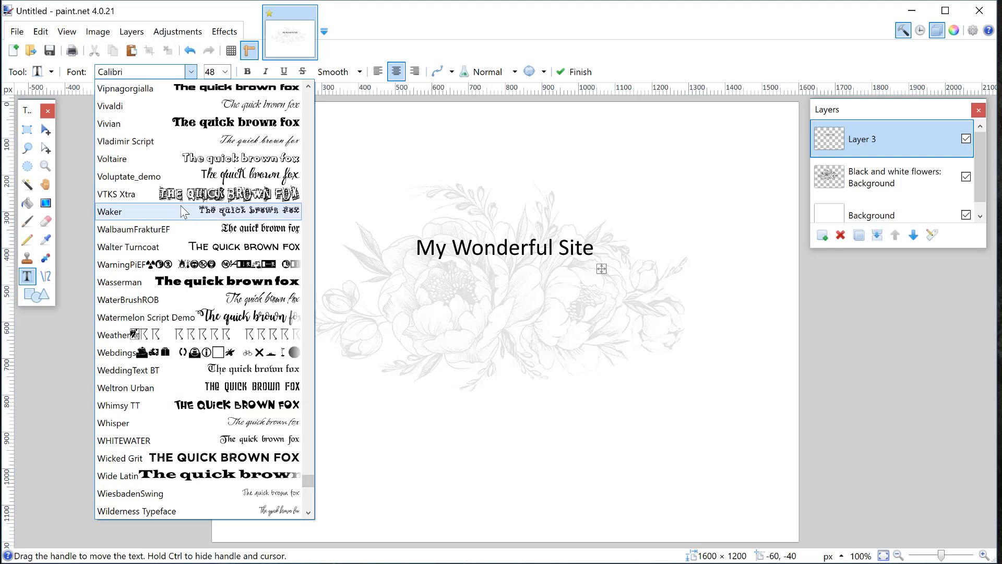
pyautogui.scroll(10, 188, 209)
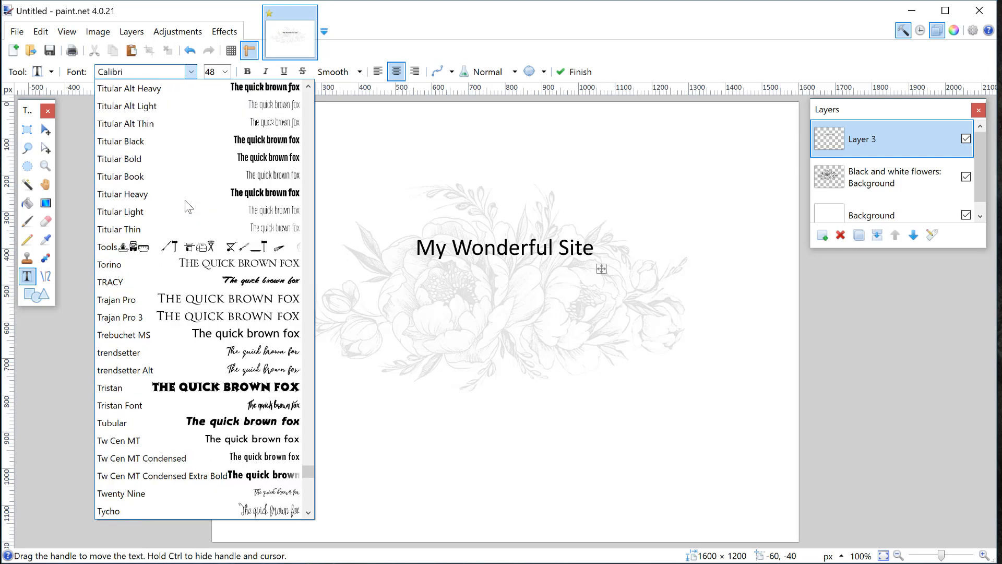
pyautogui.scroll(-11, 184, 200)
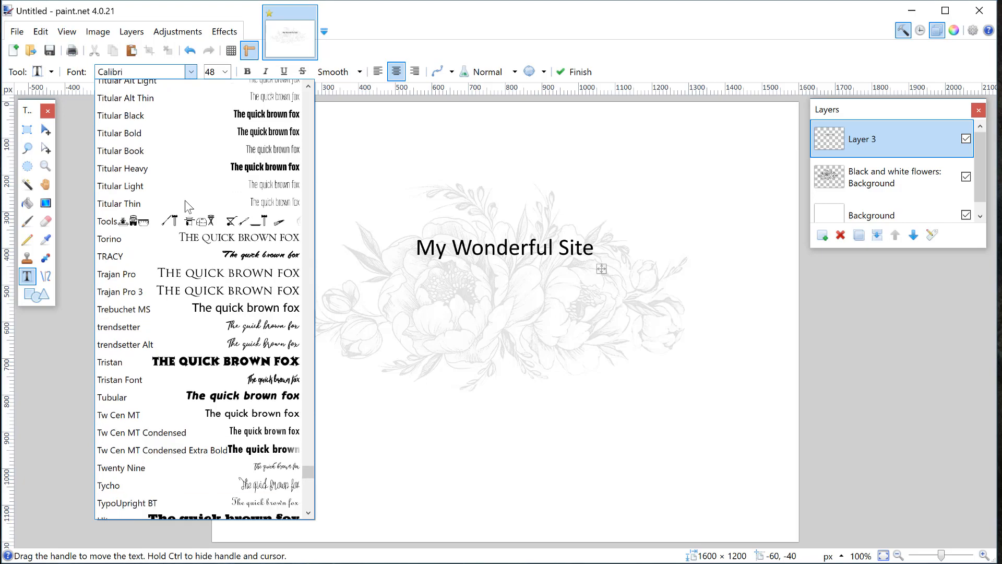
pyautogui.scroll(-1, 188, 207)
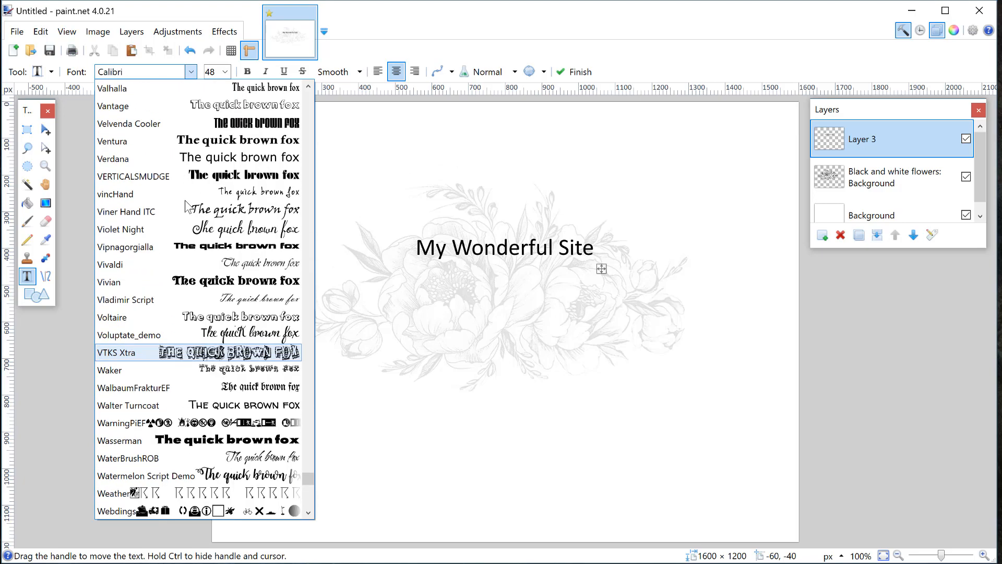
pyautogui.click(199, 232)
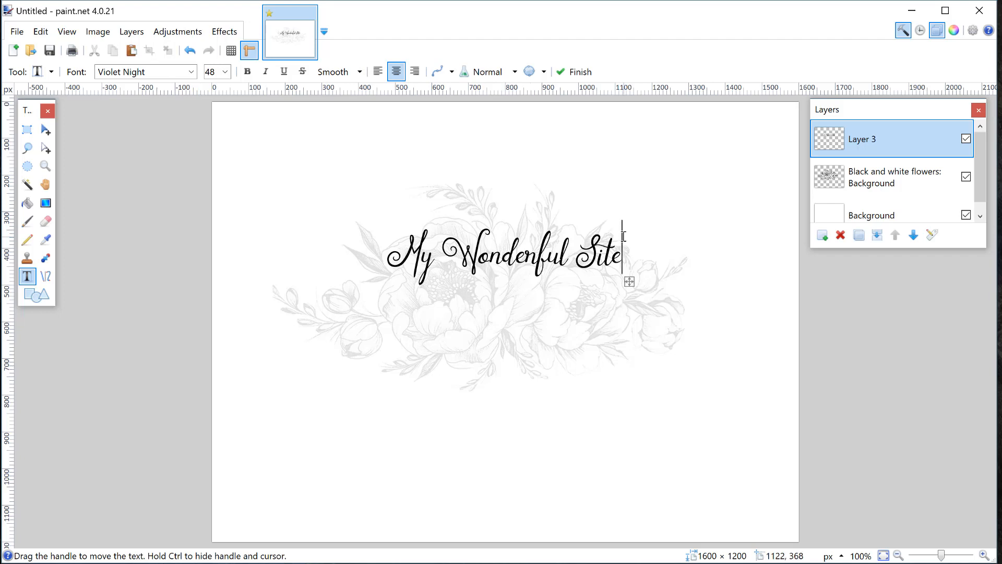
# Try the title at font sizes 72 and 48
pyautogui.click(224, 72)
pyautogui.click(224, 72)
pyautogui.click(210, 268)
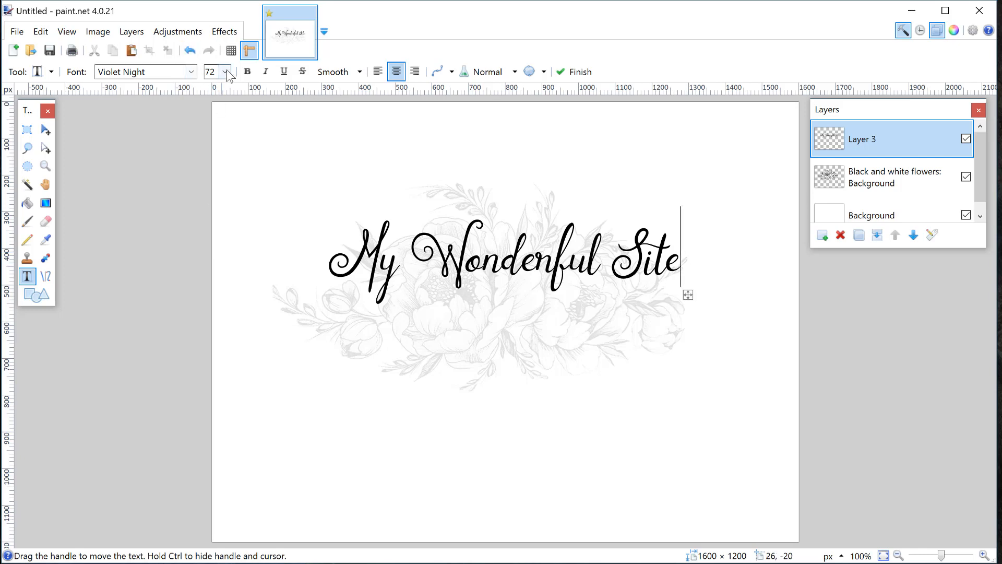
pyautogui.click(225, 71)
pyautogui.click(214, 251)
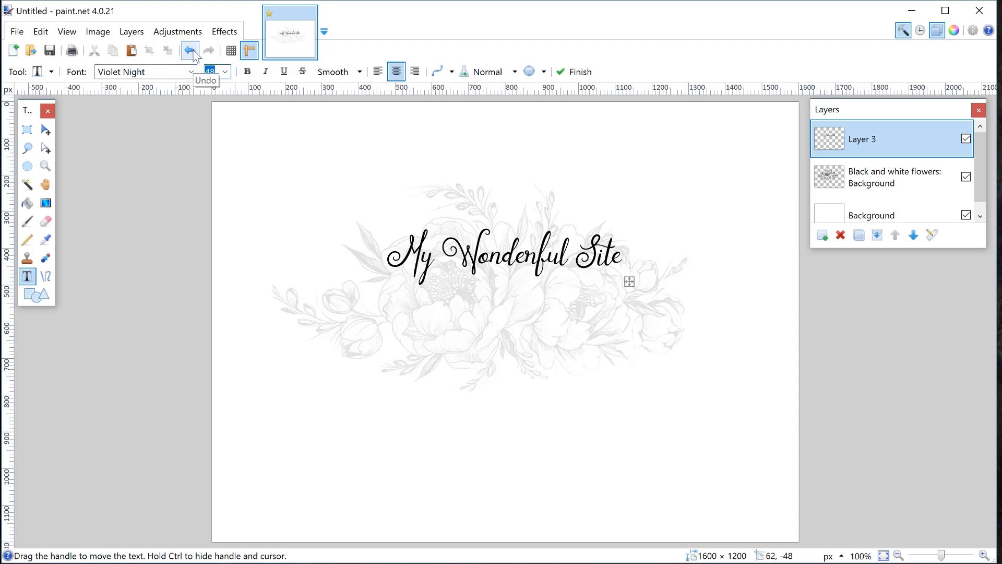
# Set the title's font size to 60 and move the title slightly down and left over the flowers
pyautogui.write('60')
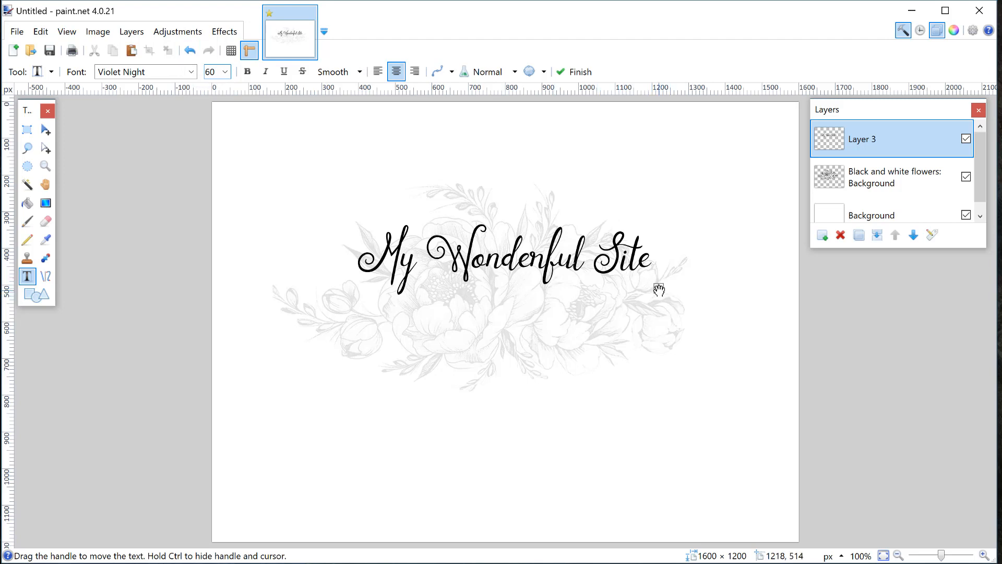
pyautogui.moveTo(659, 290); pyautogui.dragTo(656, 295)
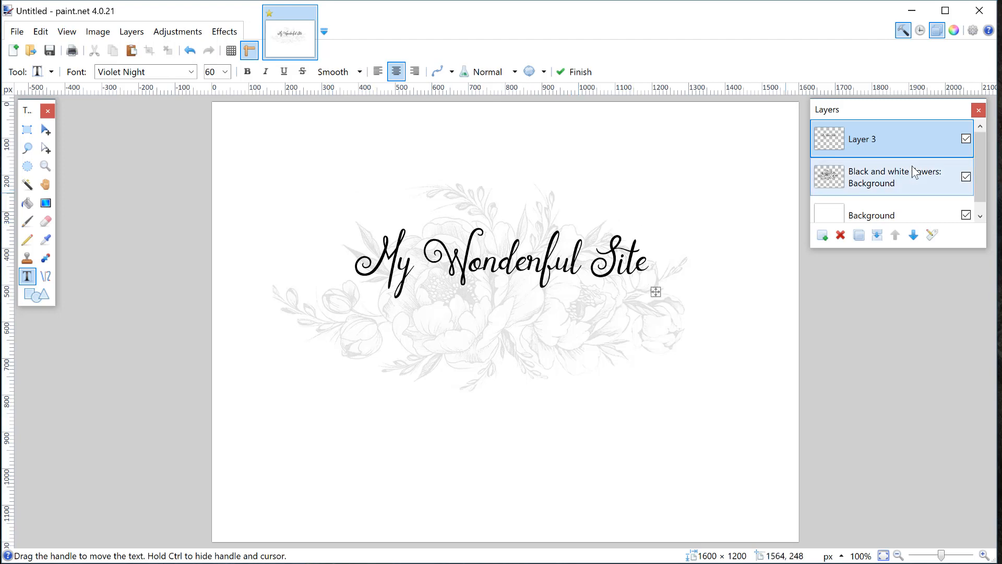
pyautogui.click(132, 31)
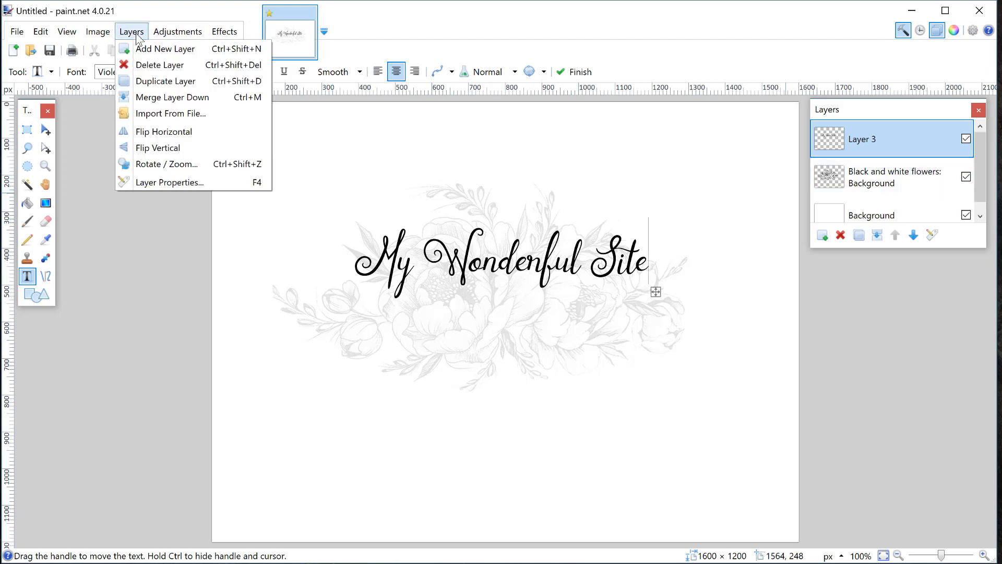
pyautogui.click(147, 49)
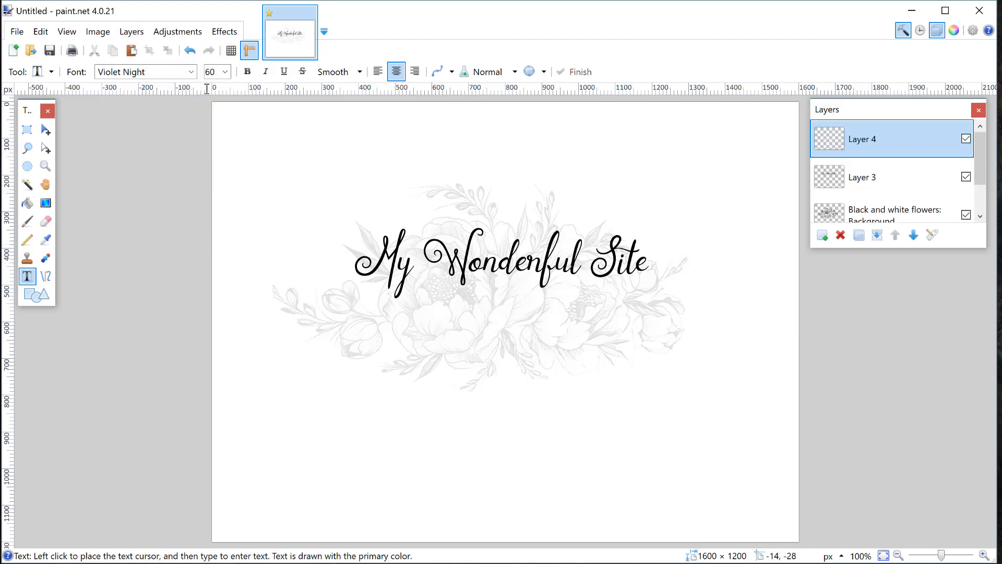
pyautogui.click(514, 316)
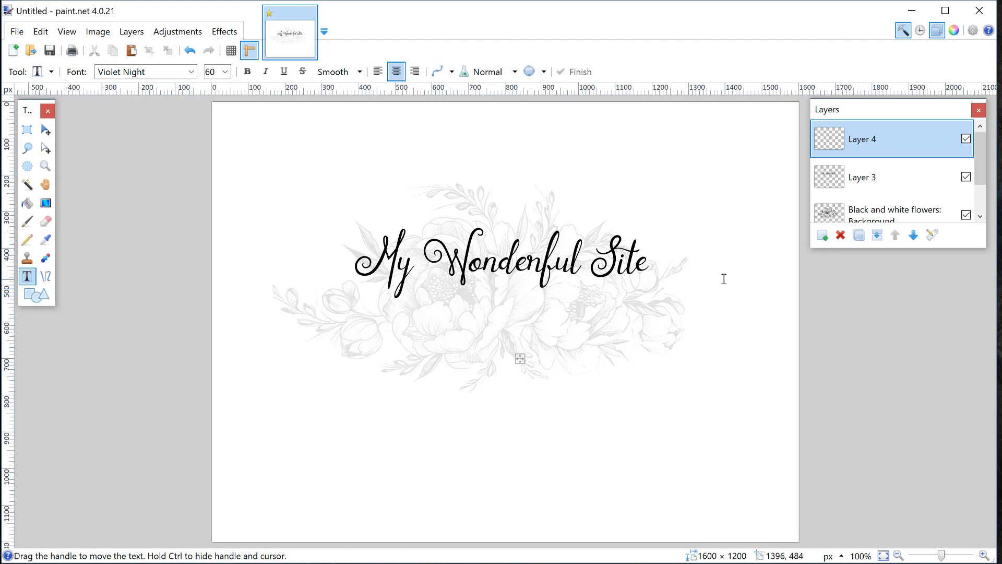
pyautogui.write('www.MyWond')
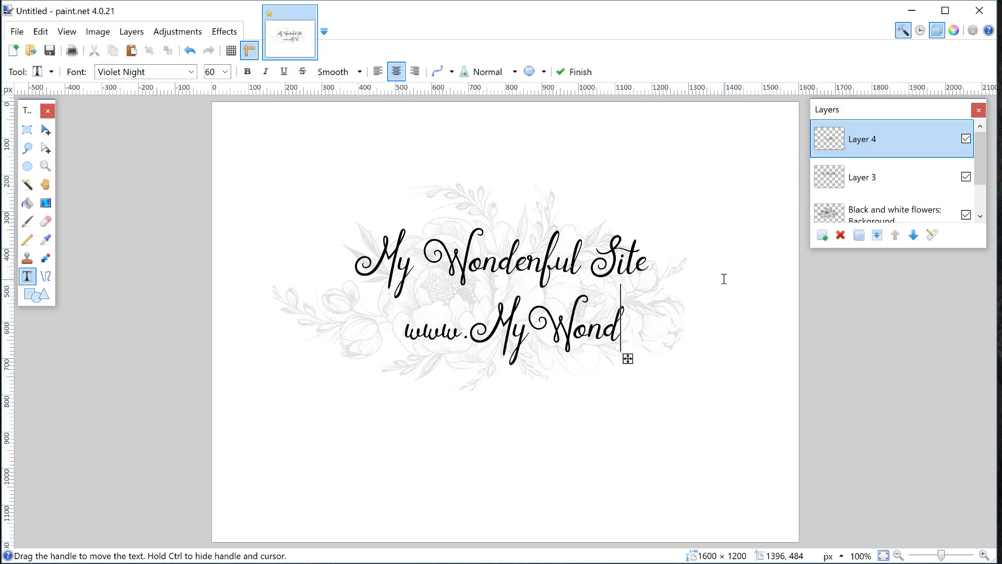
pyautogui.write('erfulSite.com')
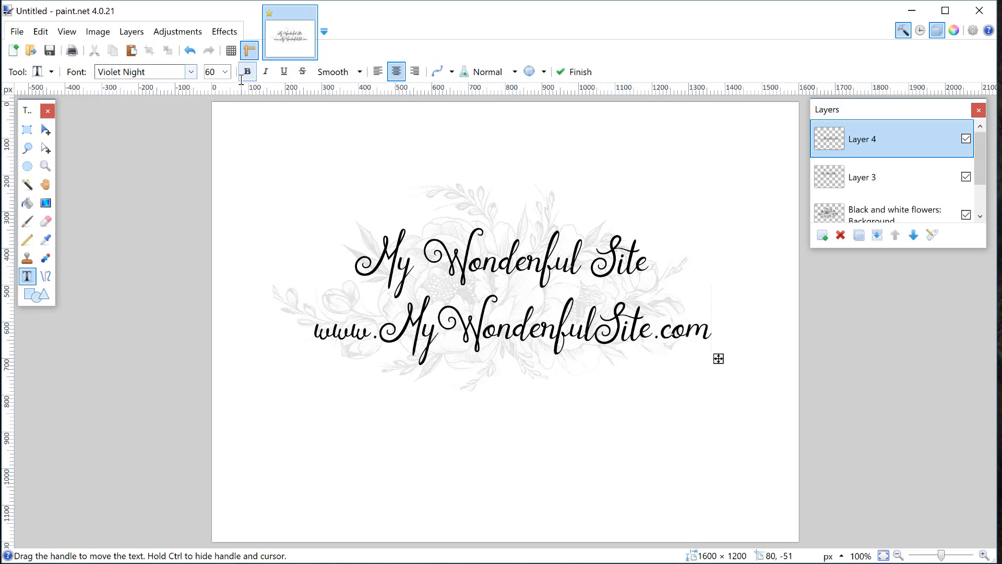
# Change the font of the web address line to Actor
pyautogui.click(191, 72)
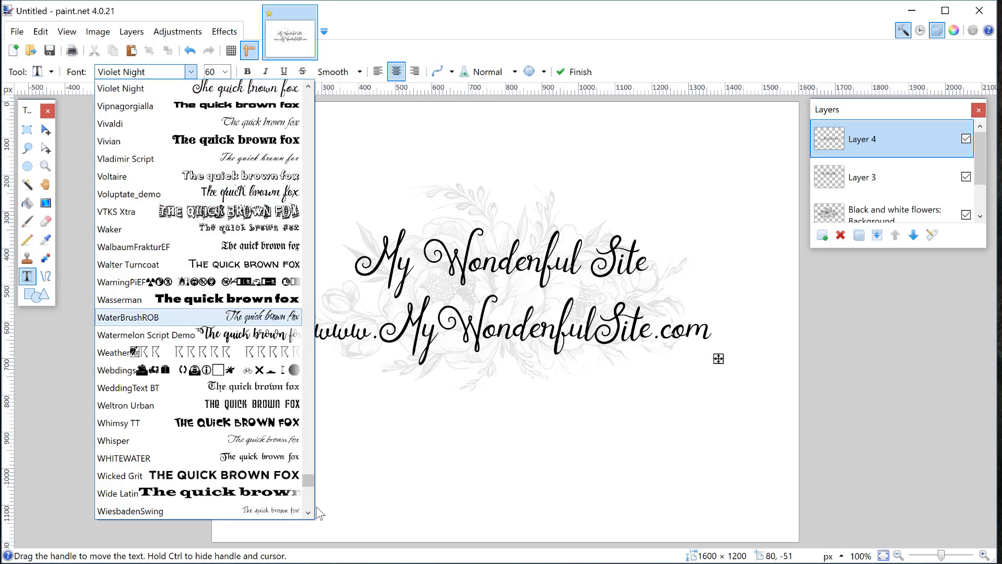
pyautogui.moveTo(311, 477); pyautogui.dragTo(315, 95)
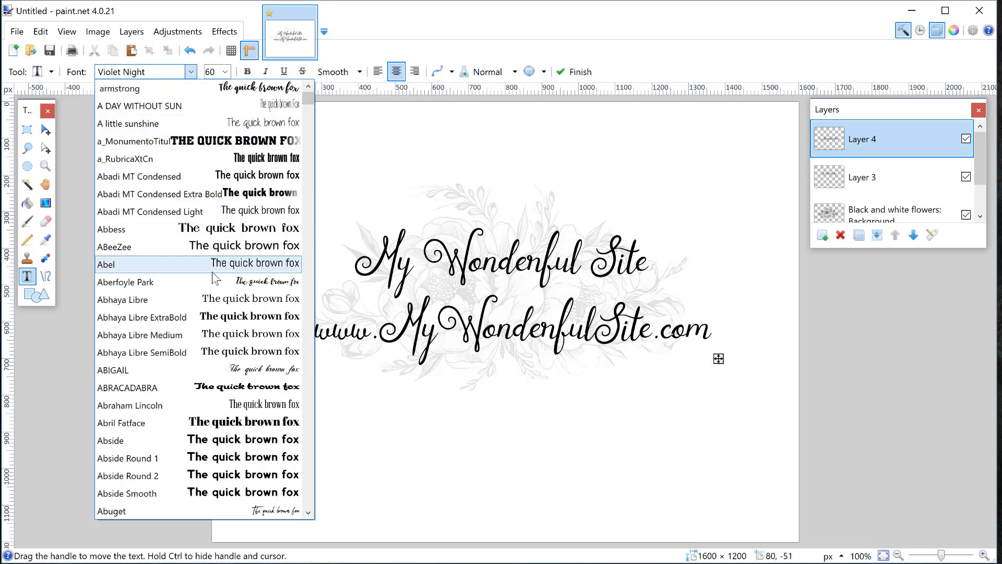
pyautogui.scroll(-3, 211, 271)
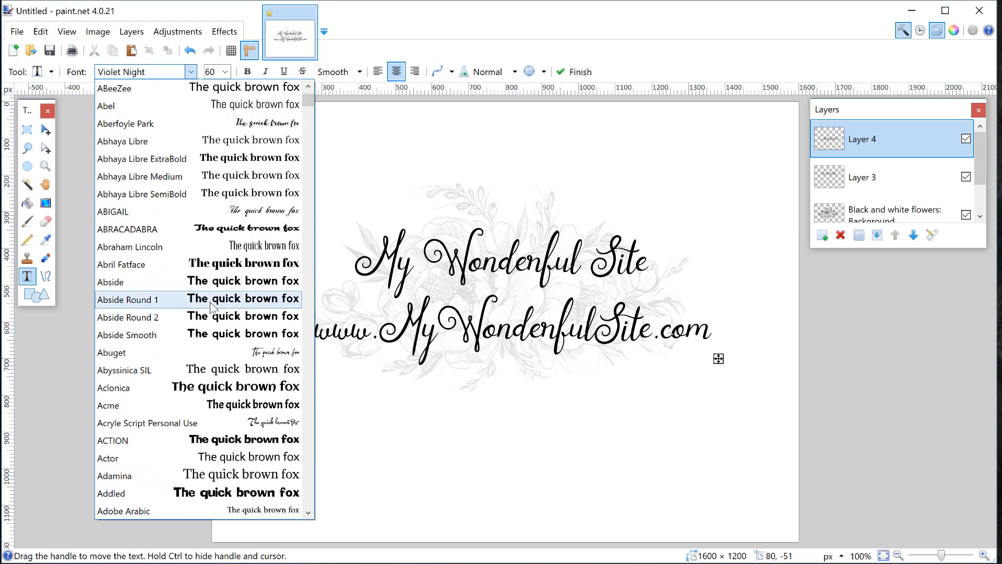
pyautogui.scroll(-1, 208, 395)
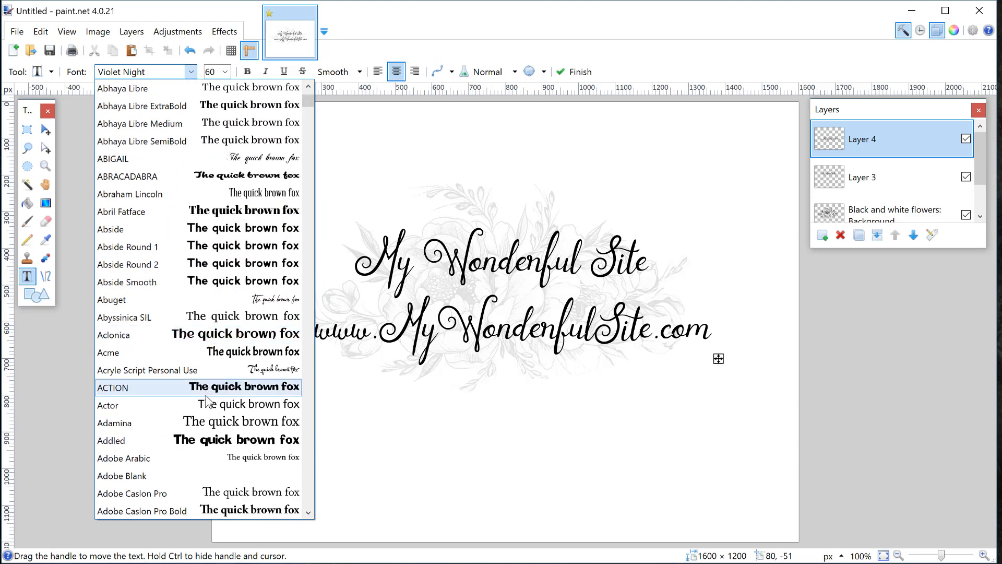
pyautogui.click(209, 405)
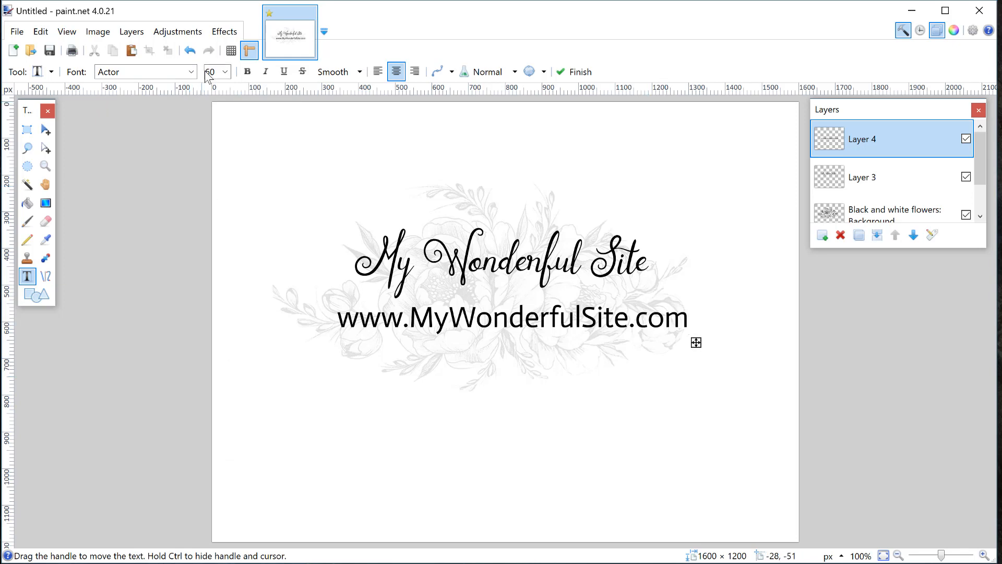
pyautogui.click(190, 76)
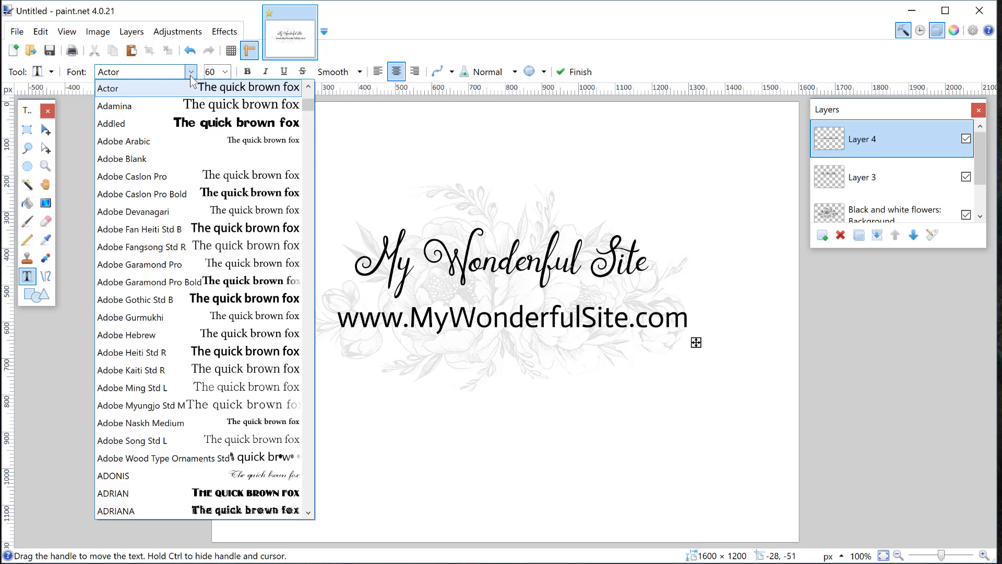
pyautogui.click(190, 75)
# Try the web address at font sizes 26 and 48, and move it up closer to the title
pyautogui.click(225, 71)
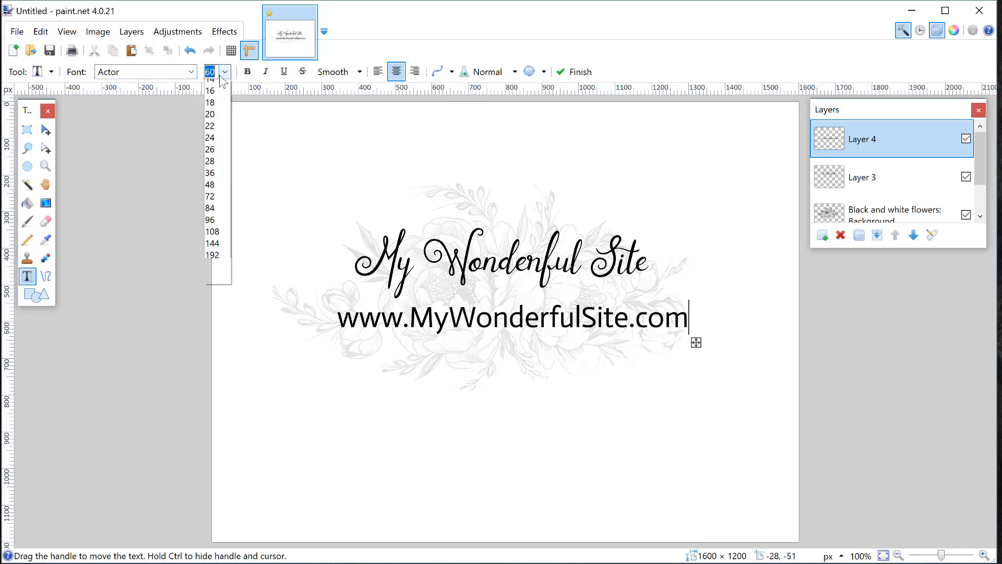
pyautogui.click(219, 216)
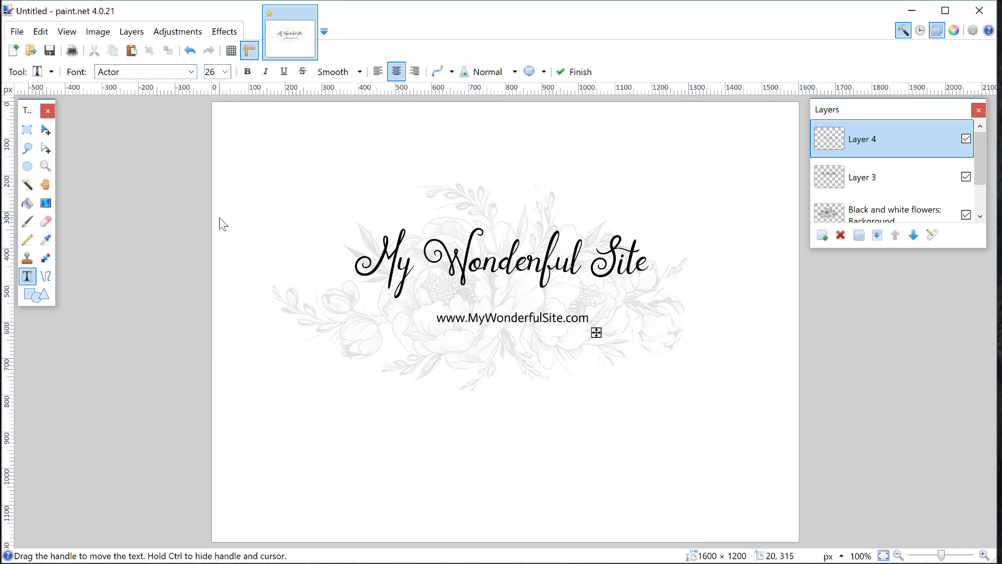
pyautogui.click(225, 72)
pyautogui.click(211, 251)
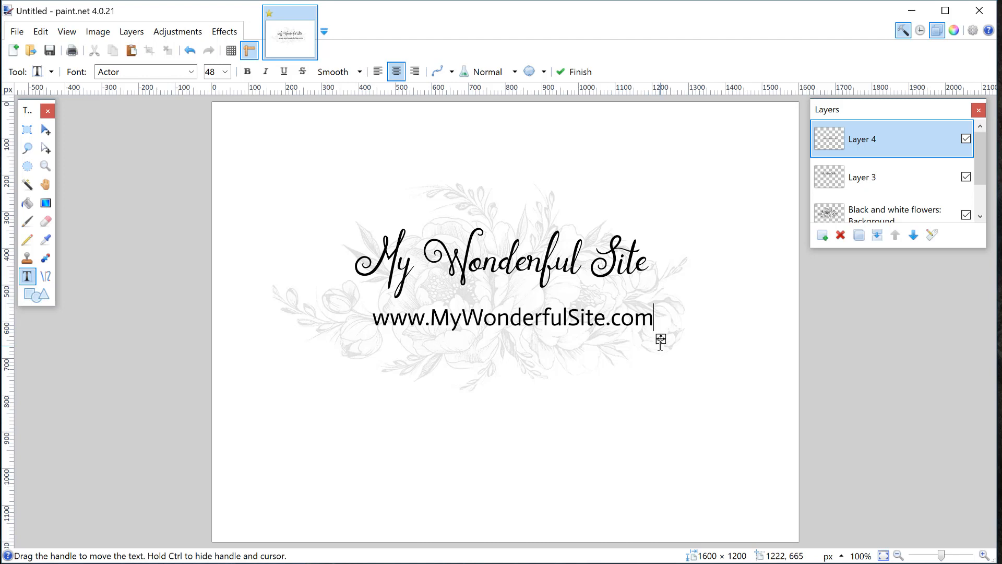
pyautogui.moveTo(662, 340); pyautogui.dragTo(657, 332)
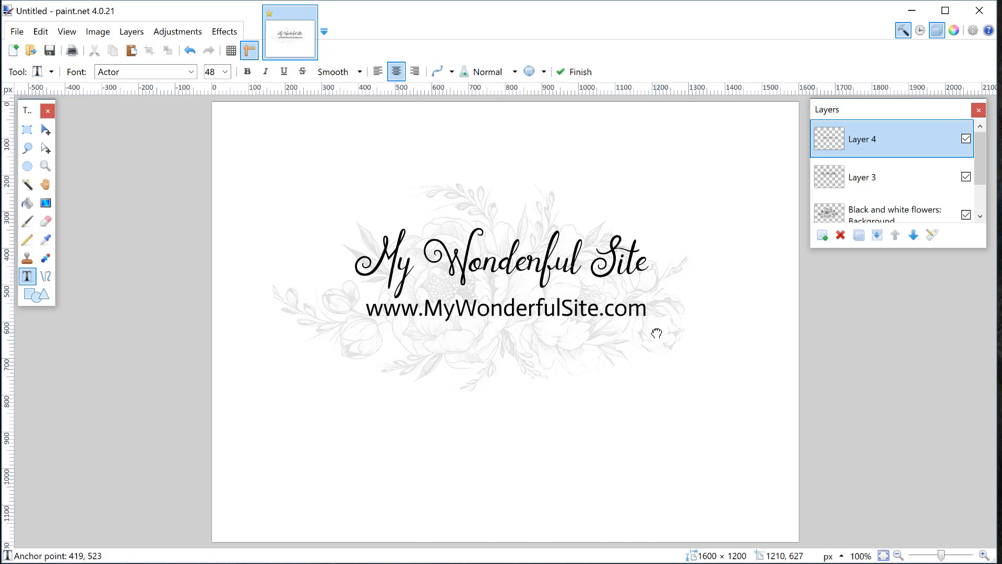
# Set the web address's font size to 36 and shift it slightly right to centre it under the title
pyautogui.click(225, 72)
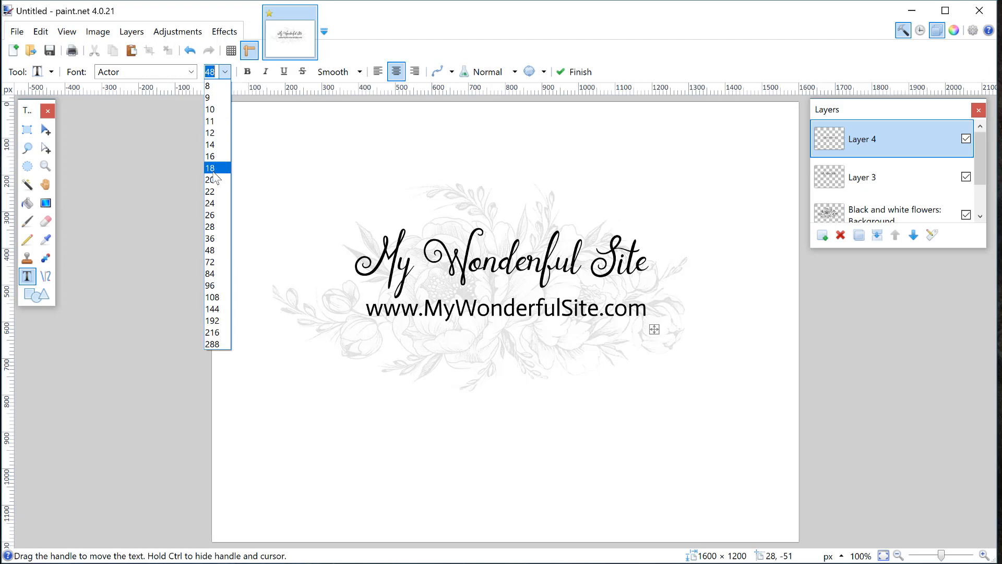
pyautogui.click(225, 238)
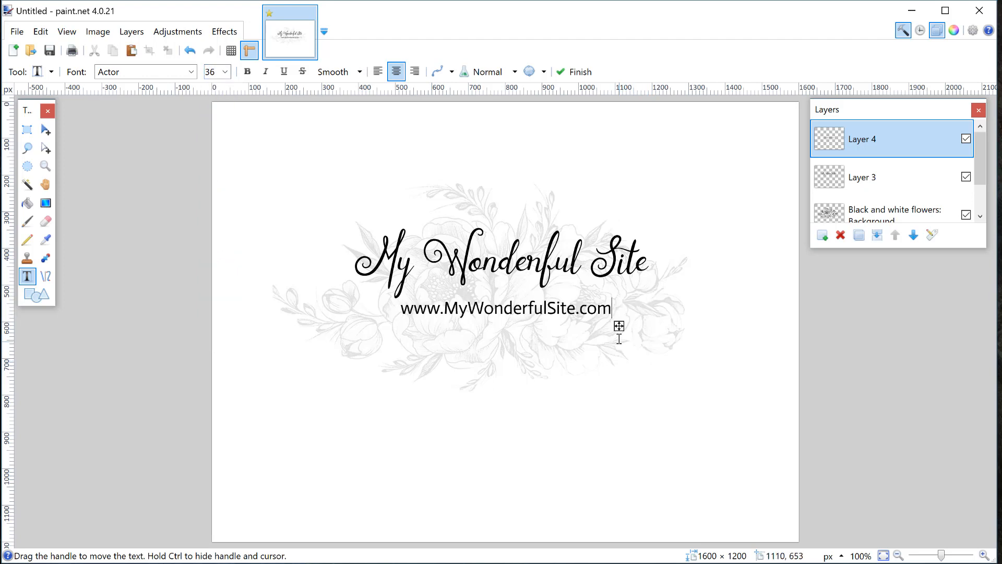
pyautogui.moveTo(619, 327); pyautogui.dragTo(623, 324)
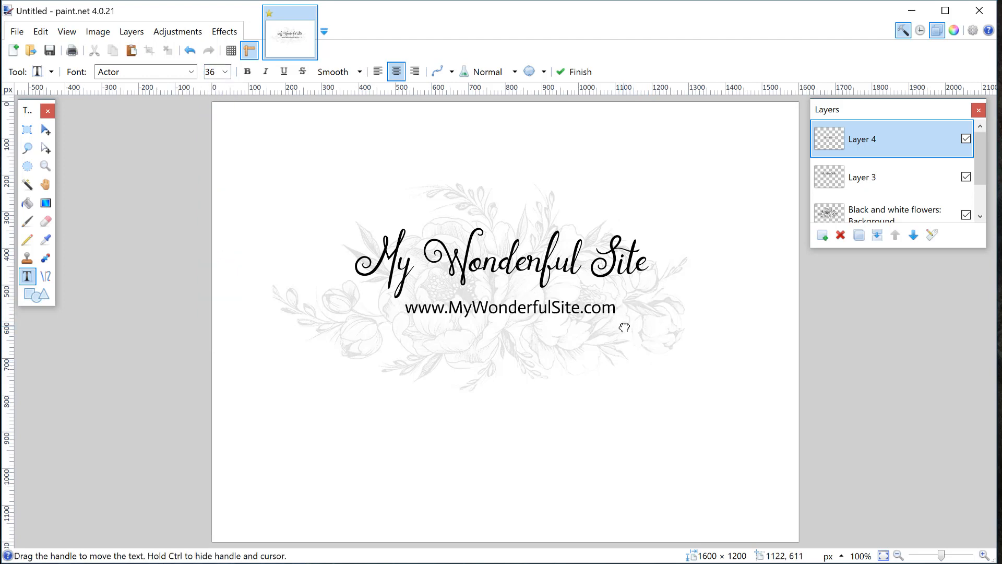
# Add a new layer and start a text line centred beneath the web address
pyautogui.click(98, 32)
pyautogui.moveTo(132, 32)
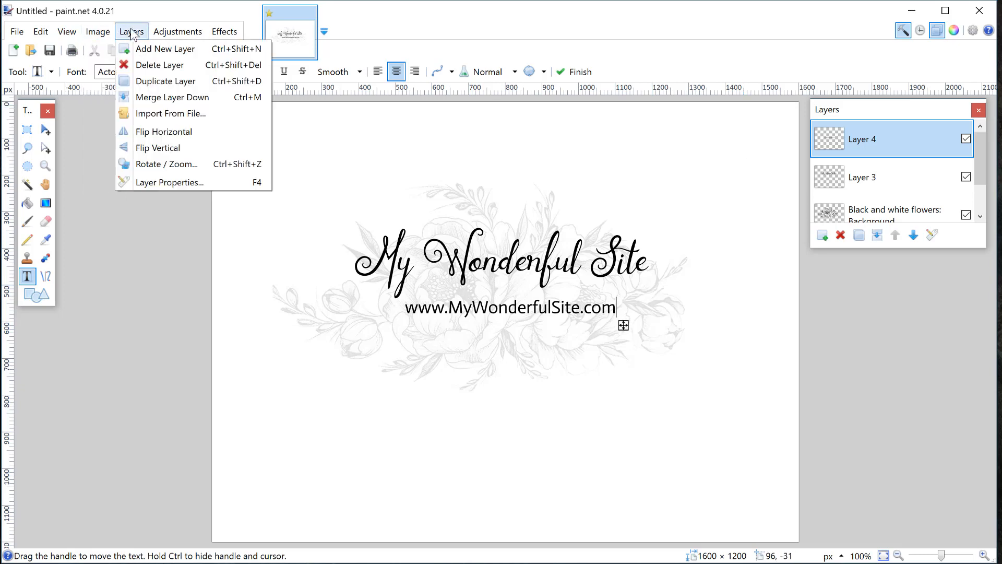
pyautogui.click(138, 50)
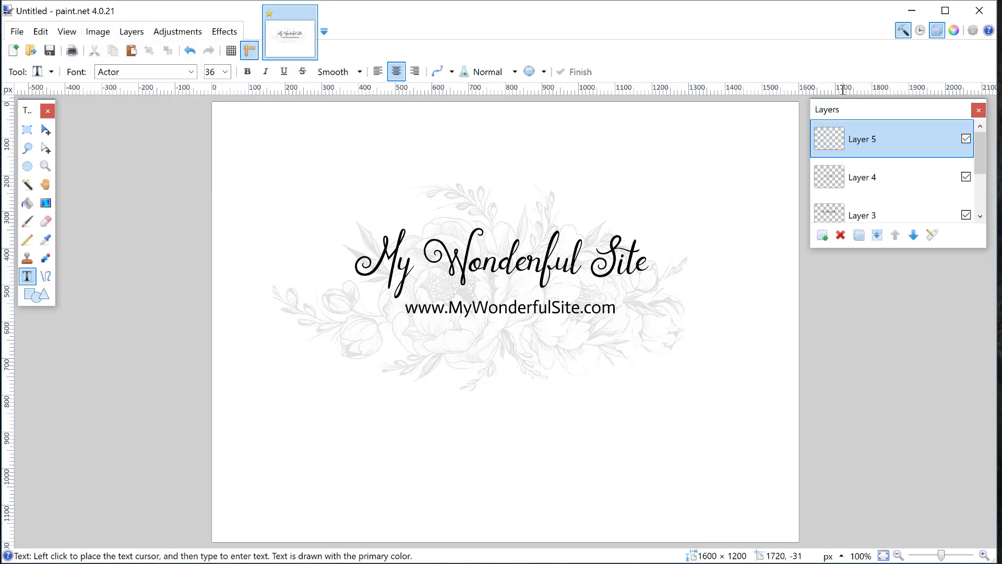
pyautogui.click(505, 356)
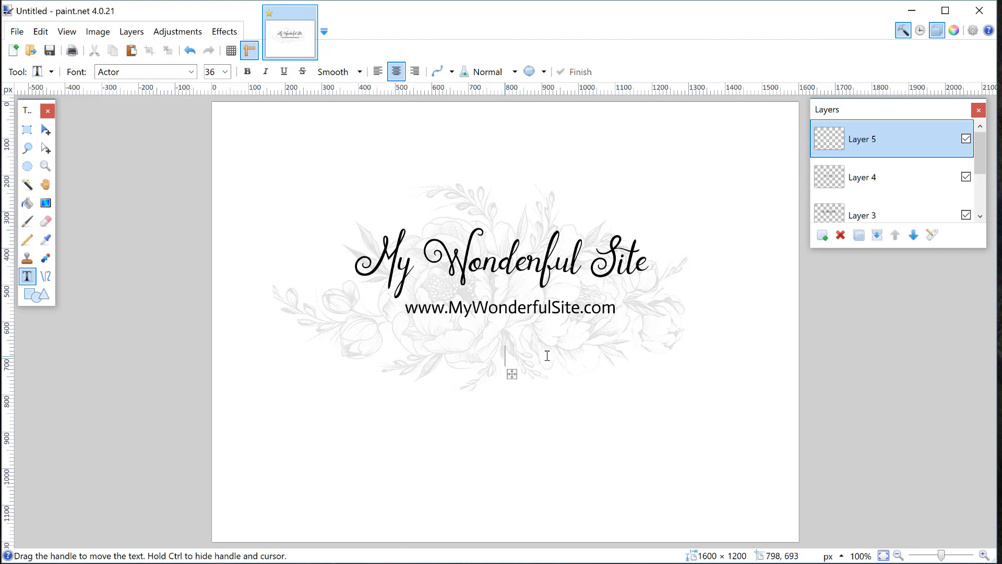
pyautogui.write('Image')
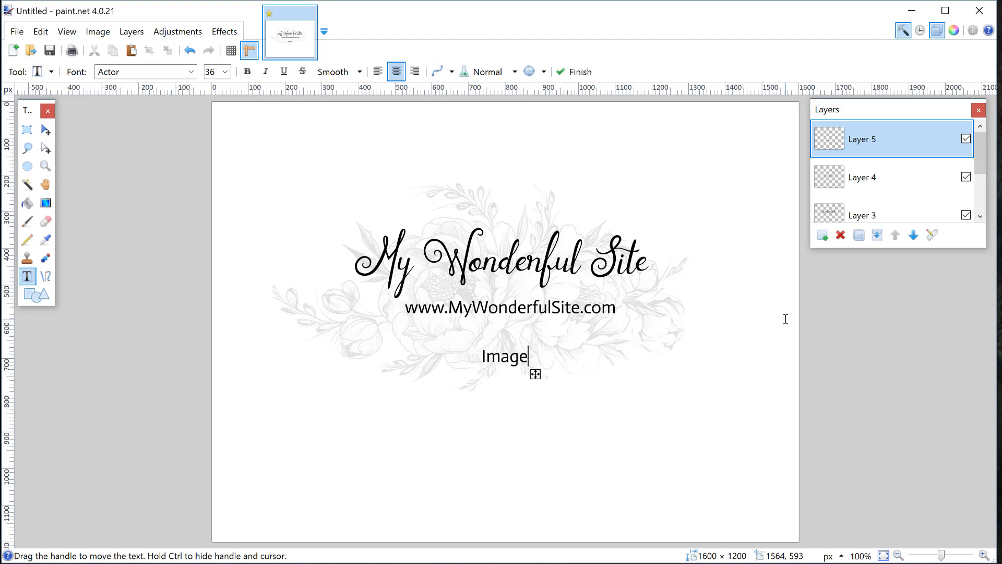
pyautogui.write('s ')
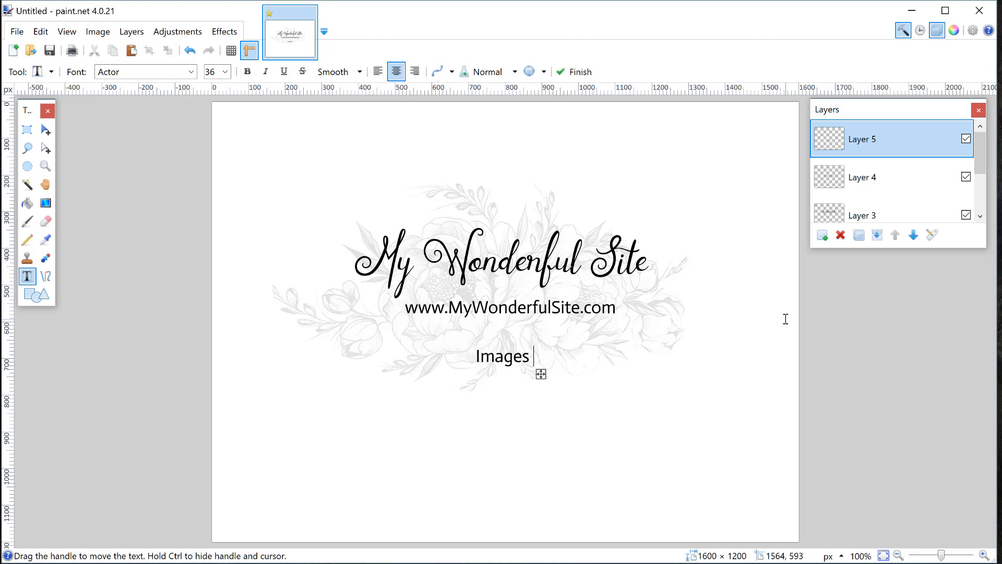
pyautogui.write('Copyright A')
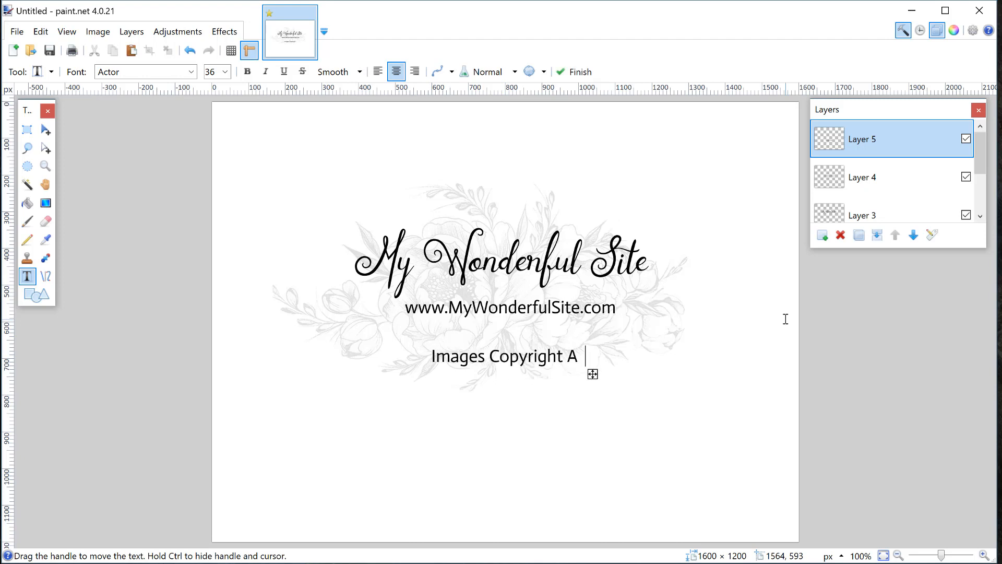
pyautogui.write('my Celona')
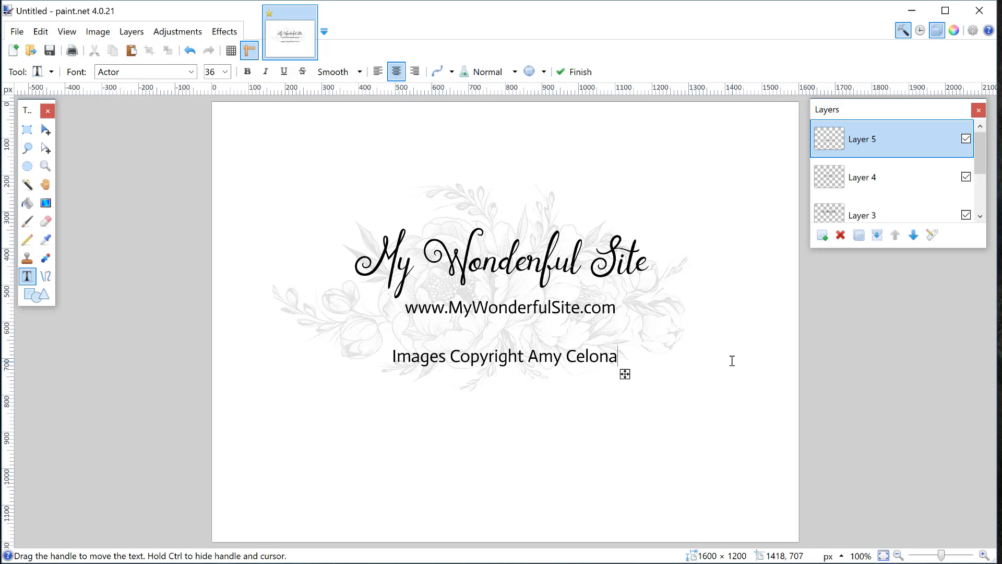
pyautogui.press('BackSpace')
pyautogui.press('BackSpace')
pyautogui.press('BackSpace')
pyautogui.press('BackSpace')
pyautogui.press('BackSpace')
pyautogui.press('BackSpace')
pyautogui.press('BackSpace')
pyautogui.press('BackSpace')
pyautogui.press('BackSpace')
pyautogui.press('BackSpace')
pyautogui.press('BackSpace')
pyautogui.press('BackSpace')
pyautogui.press('BackSpace')
pyautogui.press('BackSpace')
pyautogui.press('BackSpace')
pyautogui.press('BackSpace')
pyautogui.press('BackSpace')
pyautogui.press('BackSpace')
pyautogui.press('BackSpace')
pyautogui.press('BackSpace')
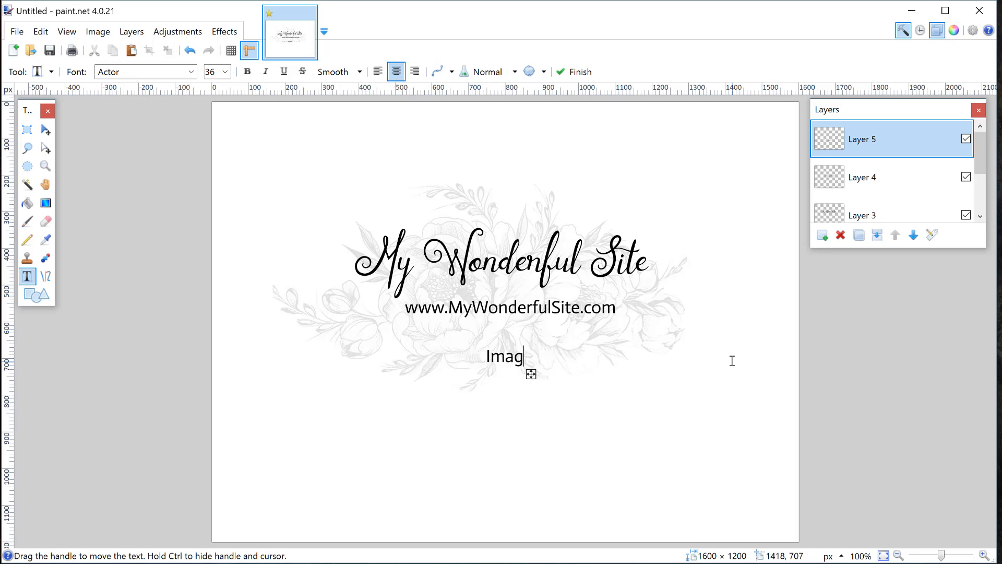
pyautogui.press('BackSpace')
pyautogui.press('BackSpace')
pyautogui.press('BackSpace')
pyautogui.press('BackSpace')
# Enter "Images ©" followed by the copyright holder's full name, and set the line's font size to 26
pyautogui.write('Images © Amy Celona')
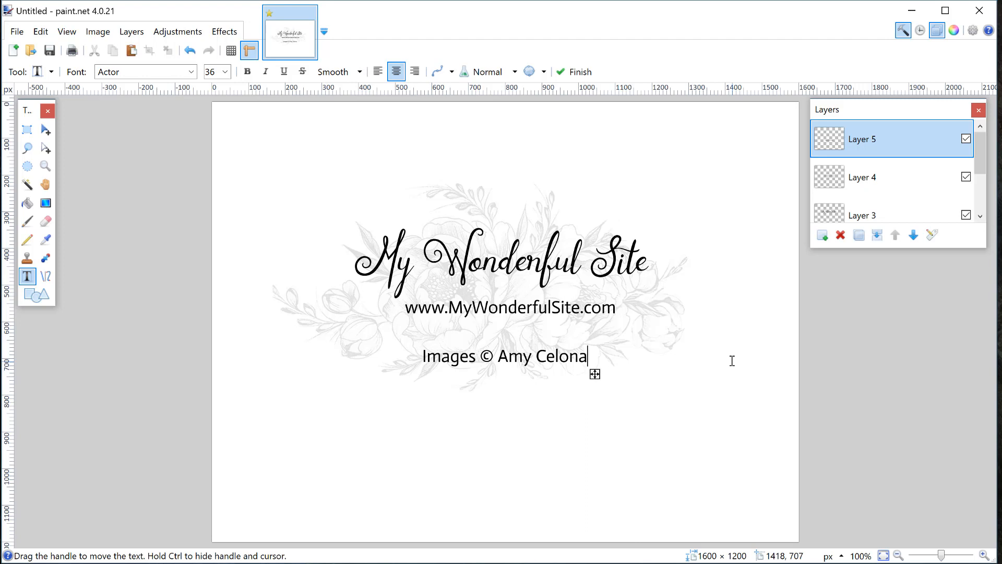
pyautogui.click(225, 71)
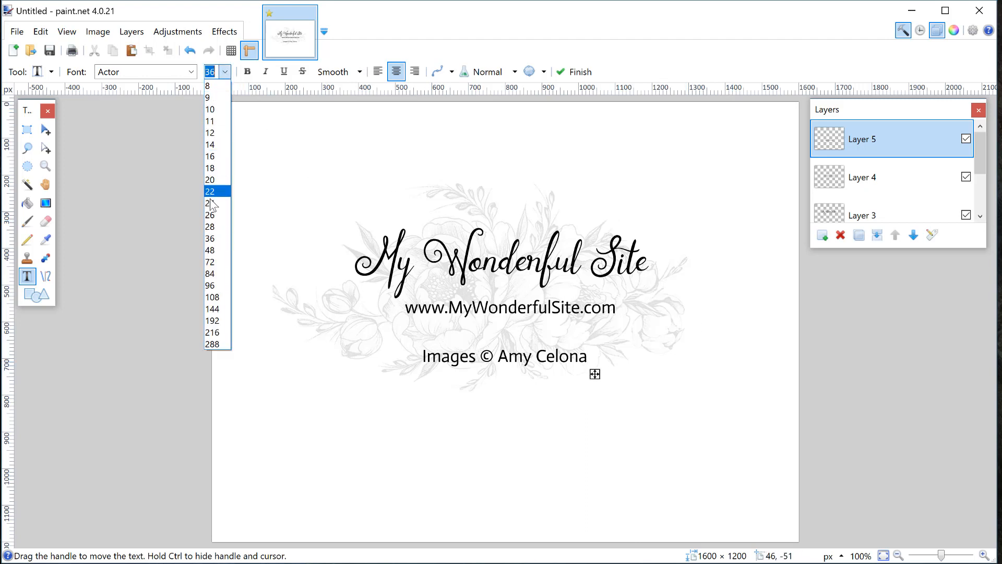
pyautogui.click(210, 216)
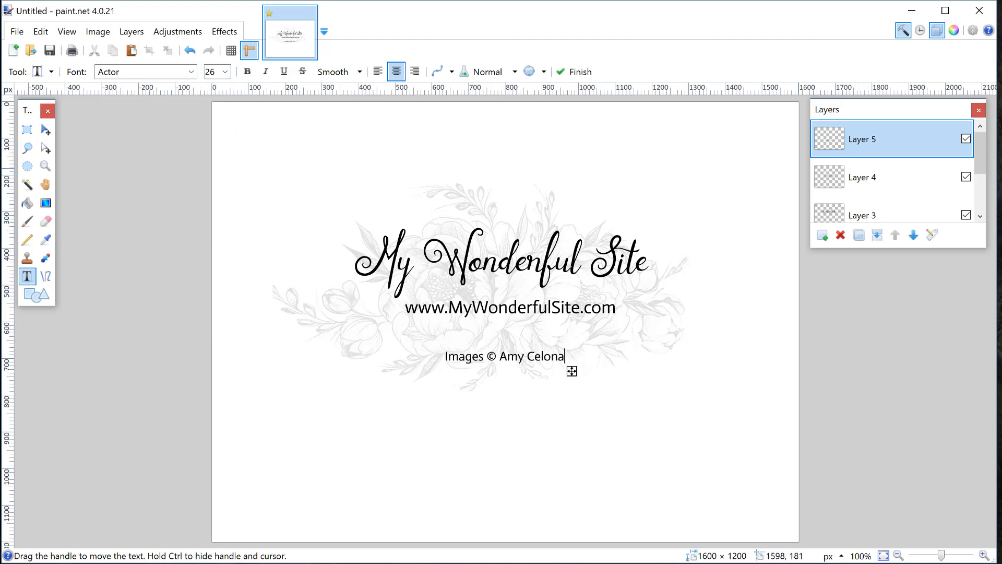
# Lower the opacity of the title's layer, Layer 3, to 159
pyautogui.doubleClick(884, 206)
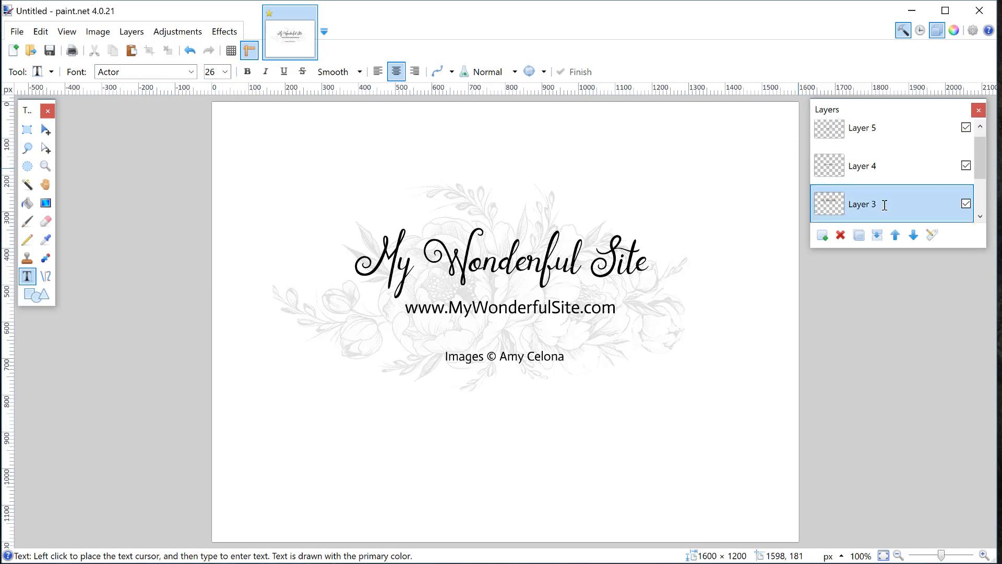
pyautogui.moveTo(518, 210); pyautogui.dragTo(929, 323)
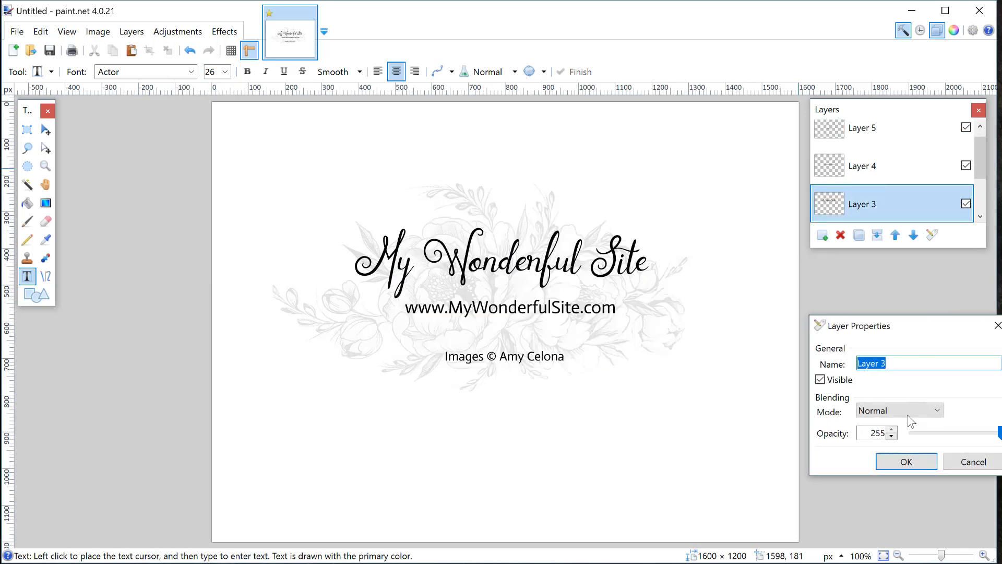
pyautogui.click(978, 435)
pyautogui.click(959, 432)
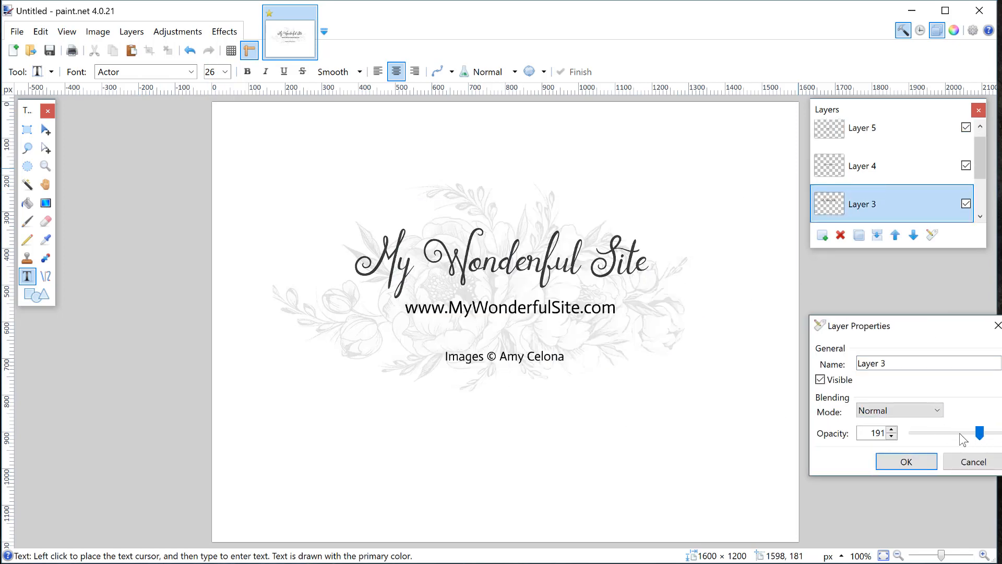
pyautogui.click(928, 433)
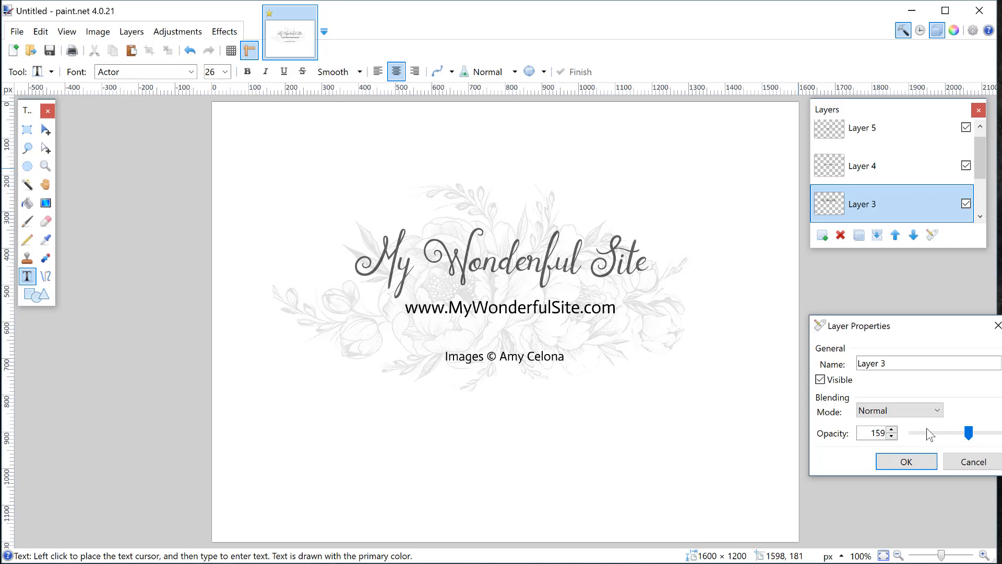
pyautogui.click(928, 433)
pyautogui.click(927, 433)
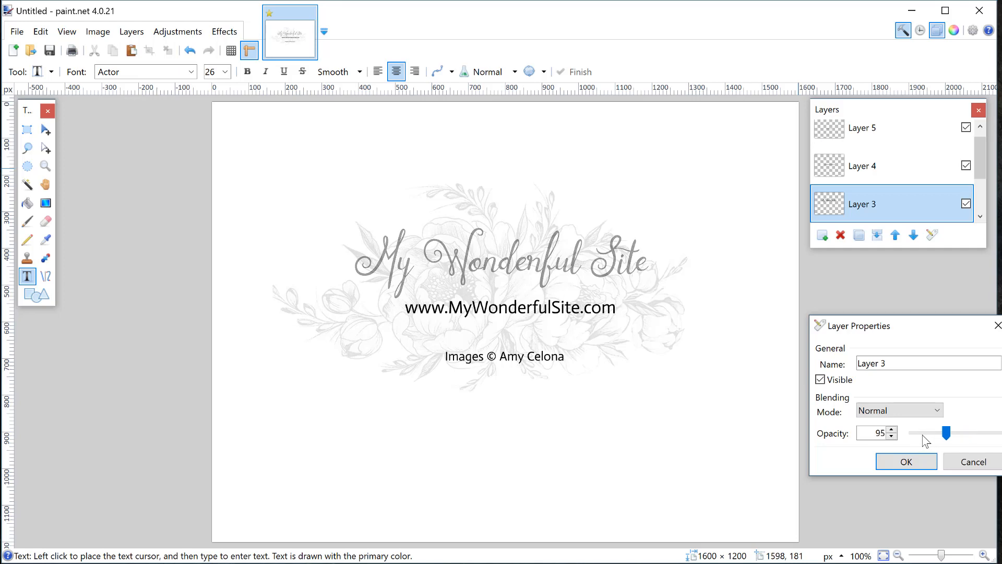
pyautogui.click(927, 434)
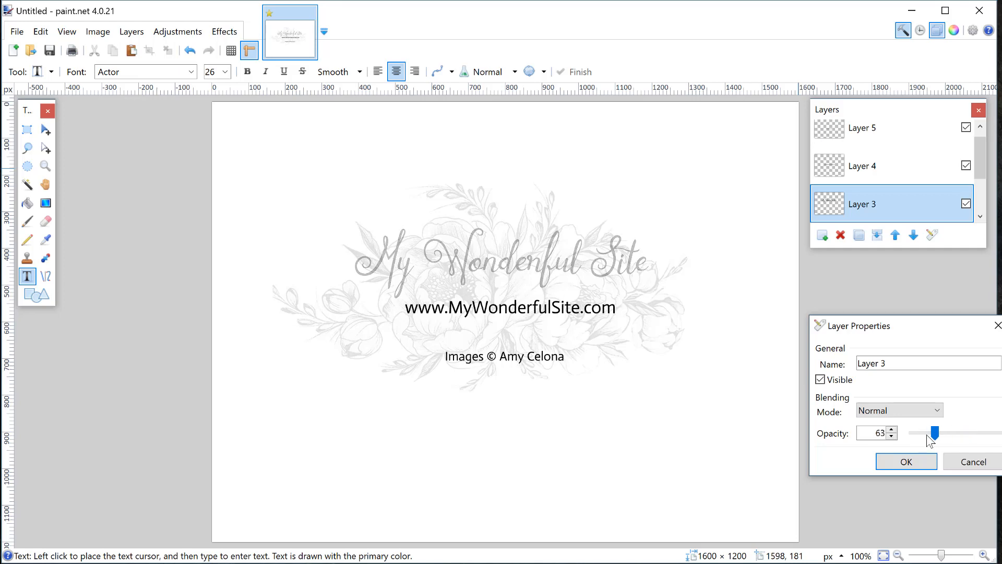
pyautogui.click(966, 433)
pyautogui.click(974, 433)
pyautogui.click(984, 432)
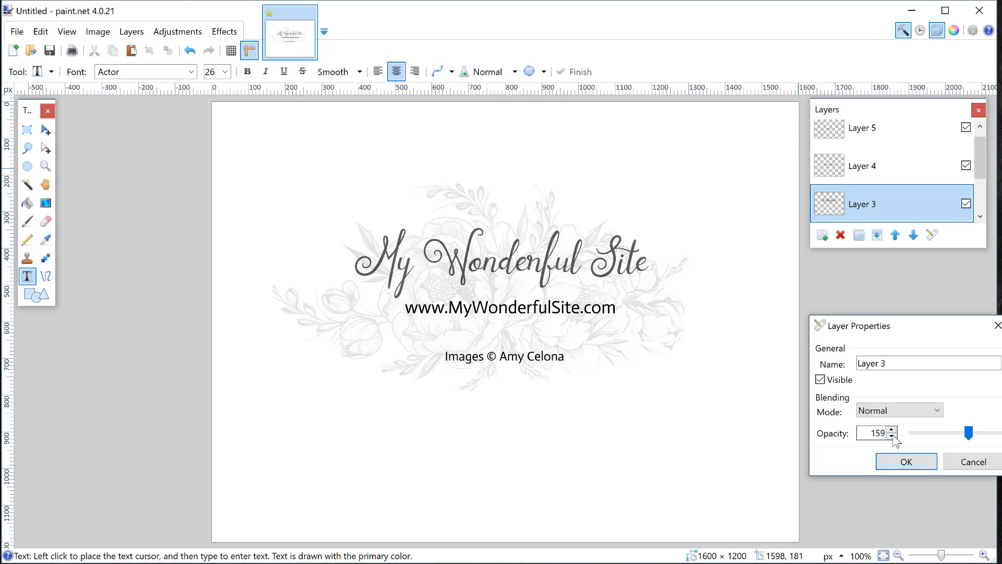
pyautogui.click(907, 462)
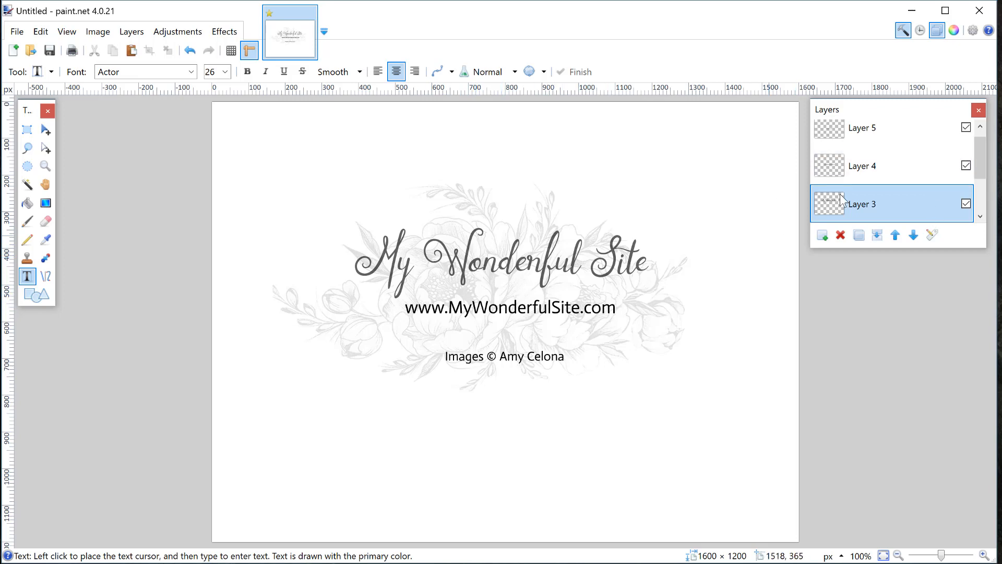
# Lower the opacity of the copyright line's layer, Layer 5, to 159
pyautogui.doubleClick(920, 130)
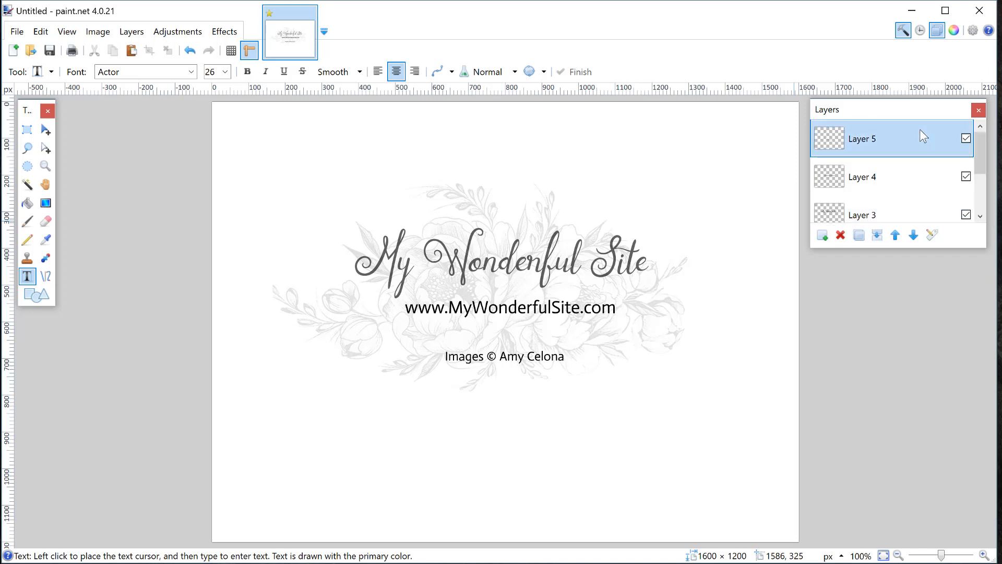
pyautogui.moveTo(503, 222); pyautogui.dragTo(982, 279)
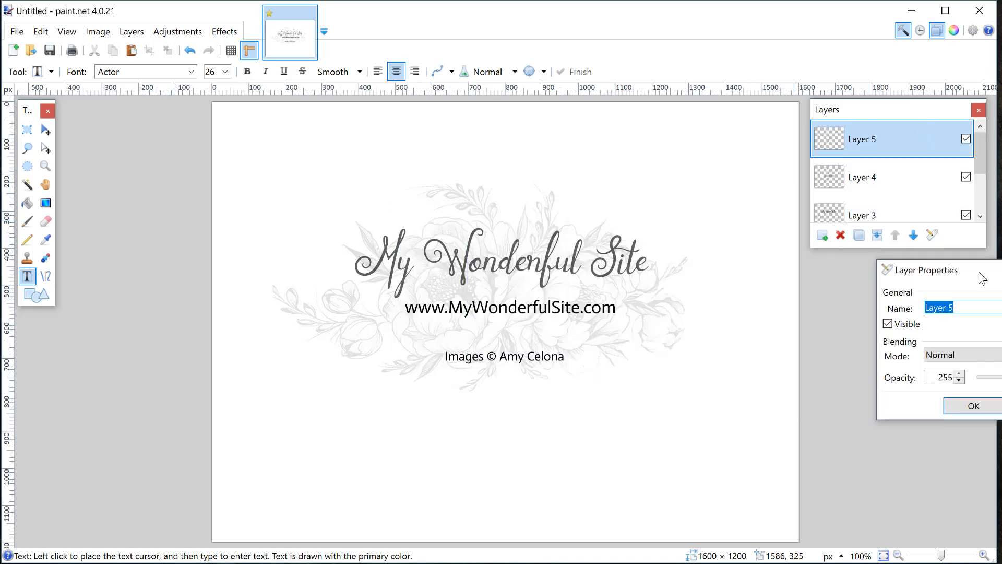
pyautogui.click(1001, 377)
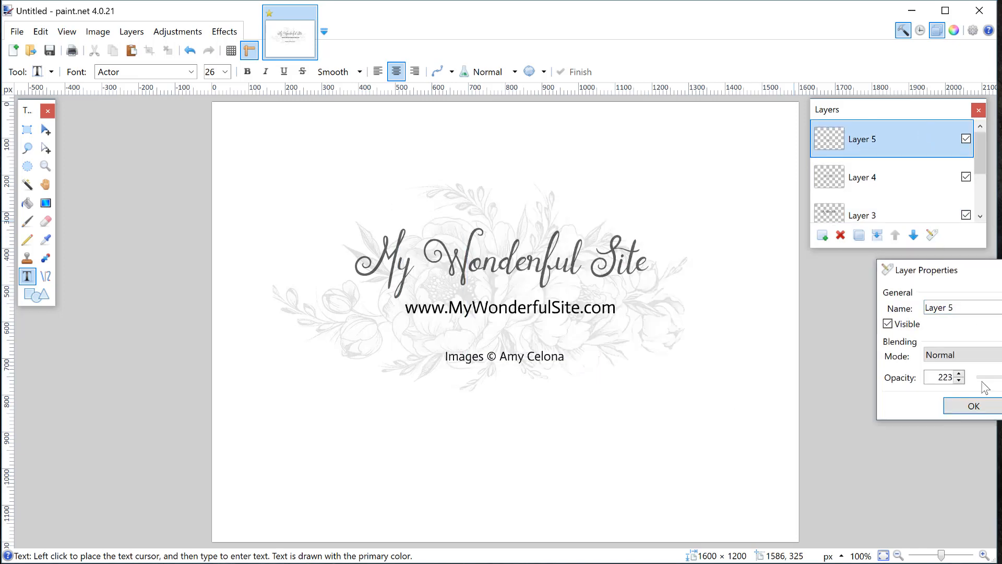
pyautogui.click(999, 377)
pyautogui.click(999, 376)
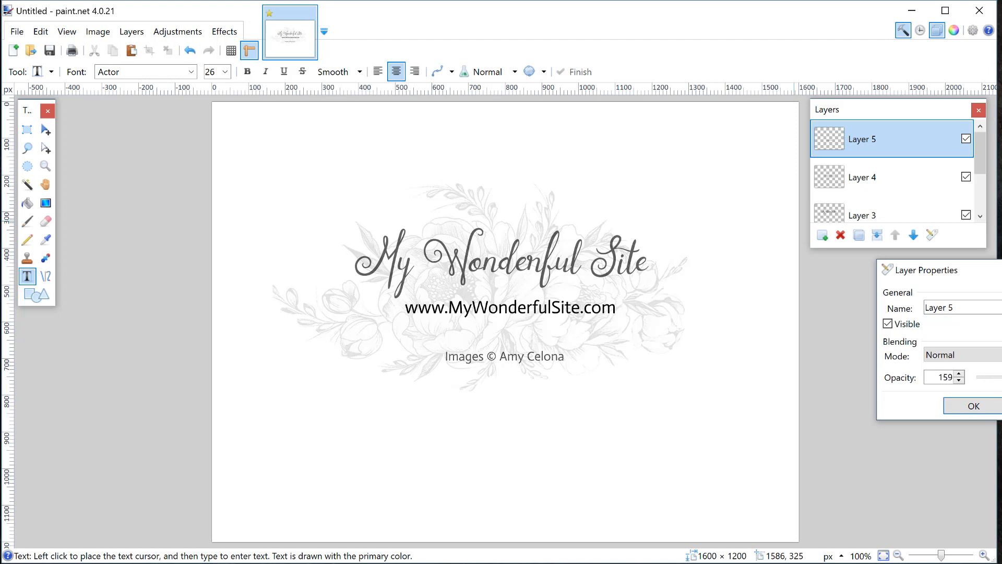
pyautogui.click(973, 406)
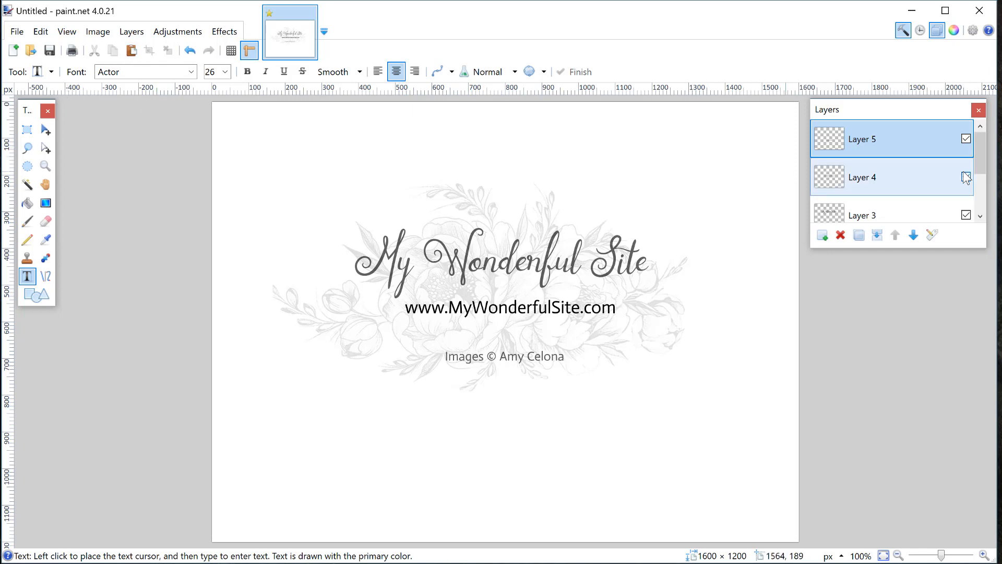
# Crop the image to a rectangle of about 1221 × 699 pixels around the flowers and text
pyautogui.click(27, 131)
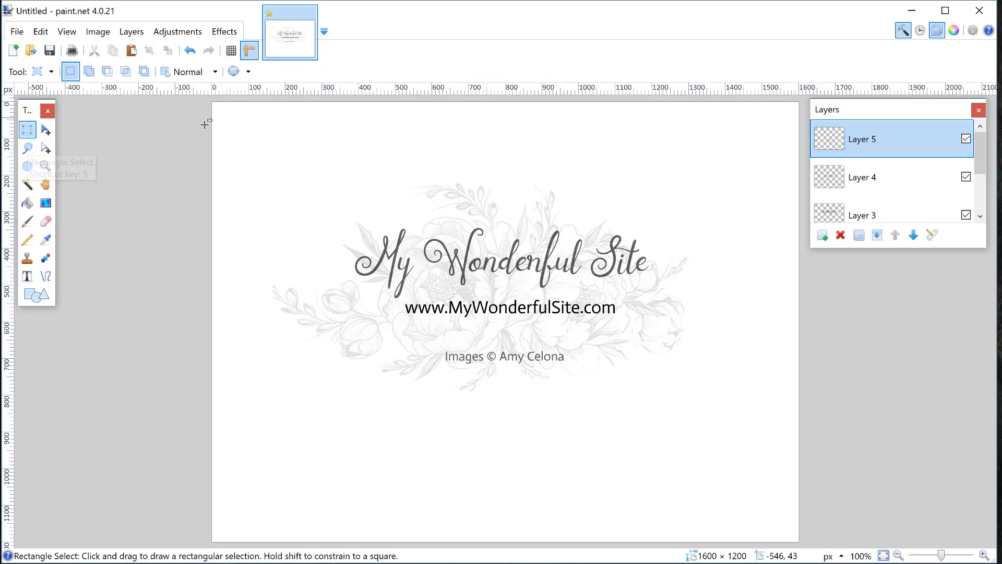
pyautogui.moveTo(259, 158); pyautogui.dragTo(705, 415)
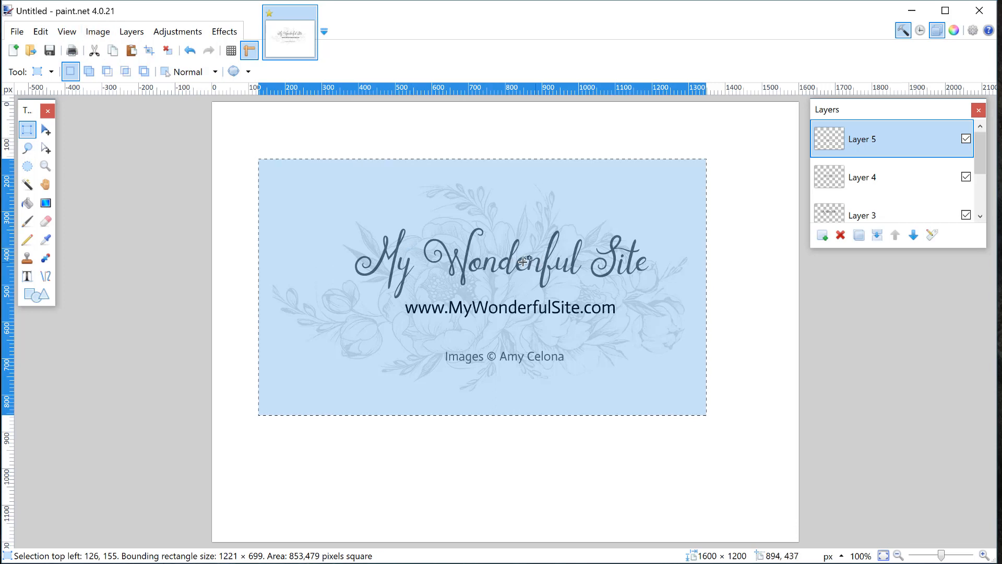
pyautogui.click(103, 38)
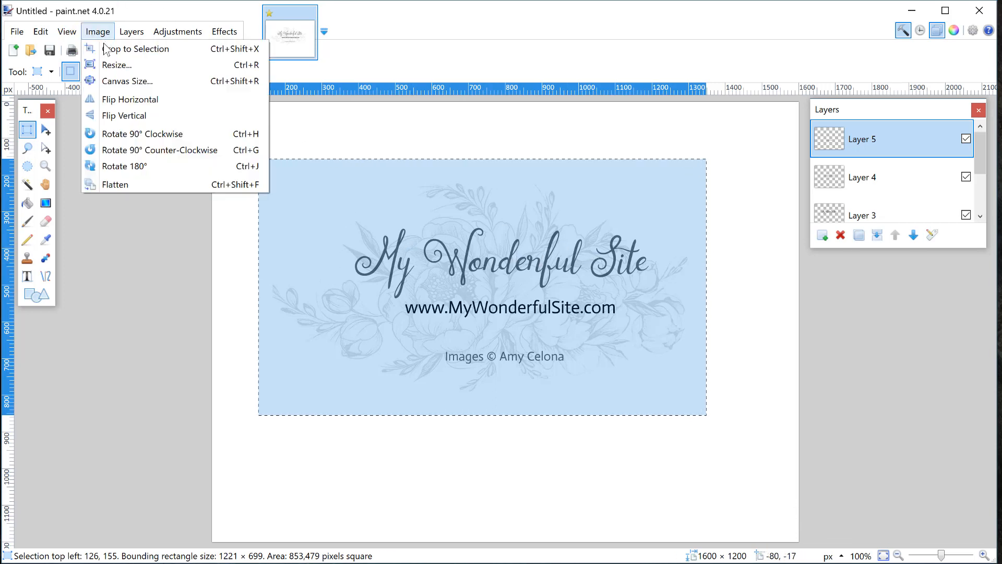
pyautogui.click(110, 49)
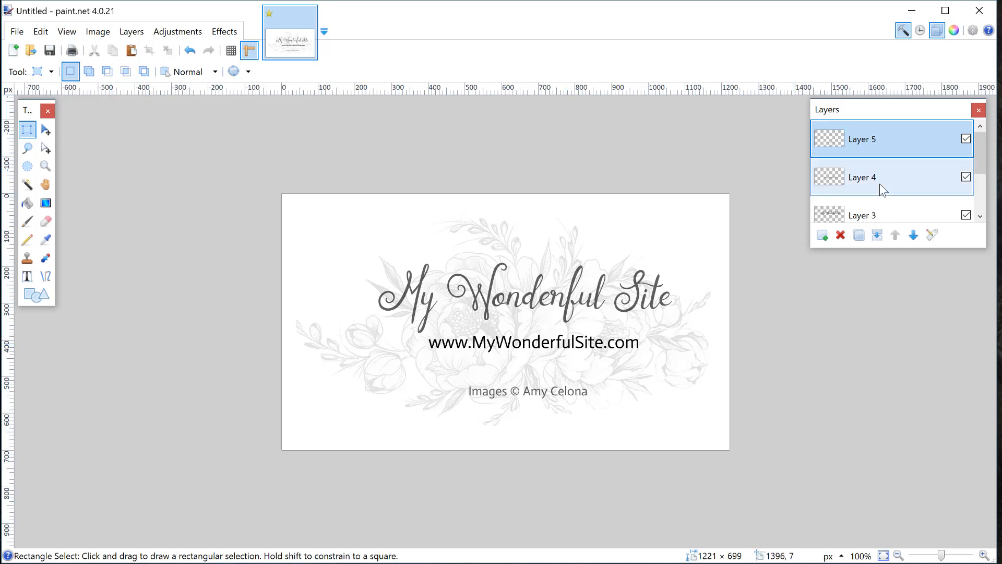
# Move the title on Layer 3 about 20 pixels to the left to centre it over the flowers
pyautogui.scroll(-3, 942, 194)
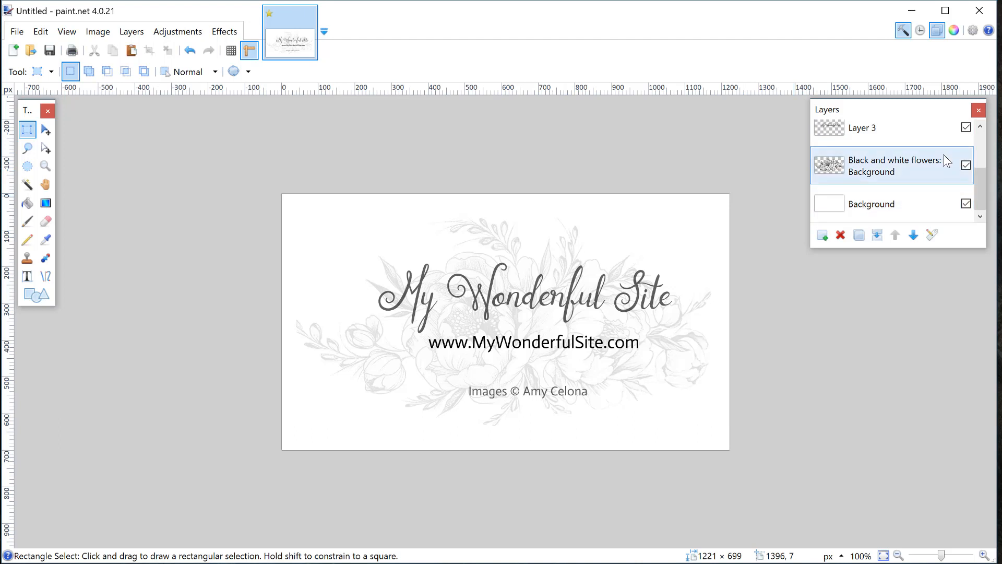
pyautogui.click(946, 139)
pyautogui.scroll(2, 947, 139)
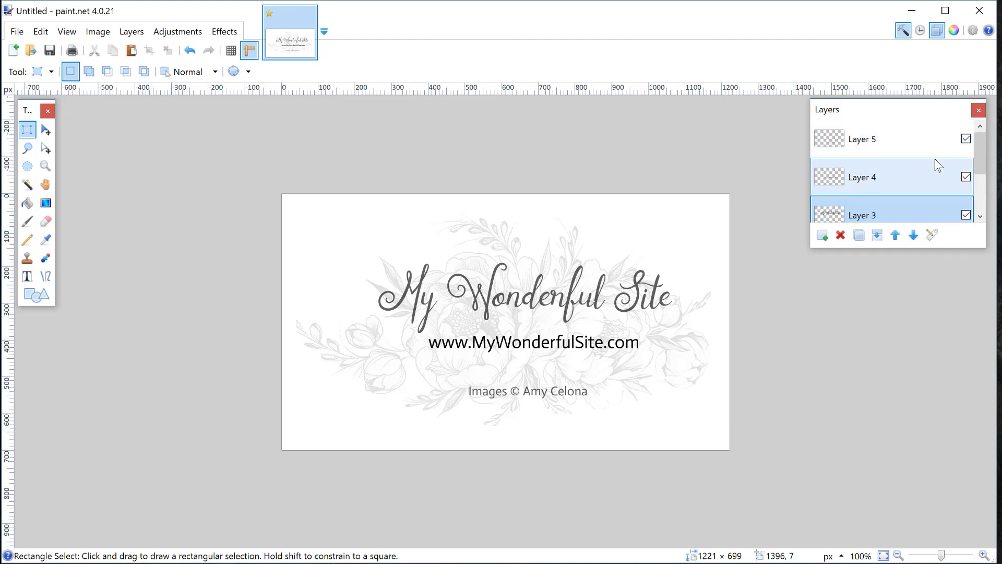
pyautogui.scroll(-2, 831, 152)
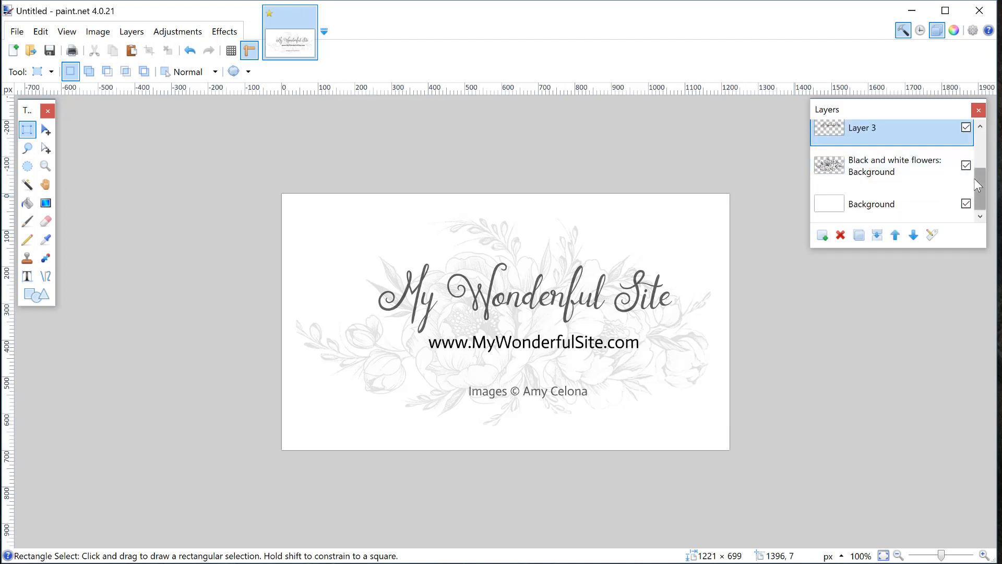
pyautogui.scroll(1, 978, 186)
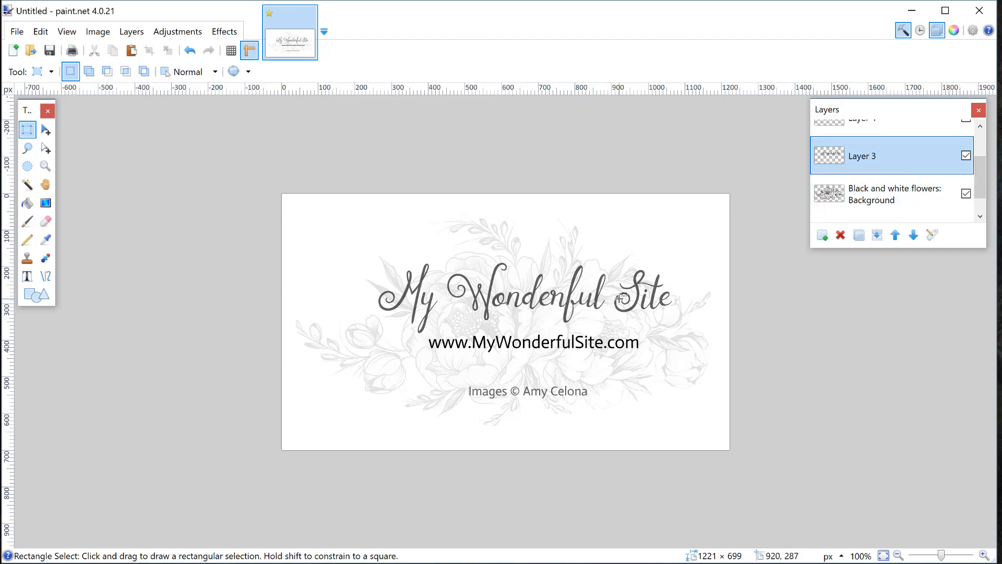
pyautogui.click(46, 130)
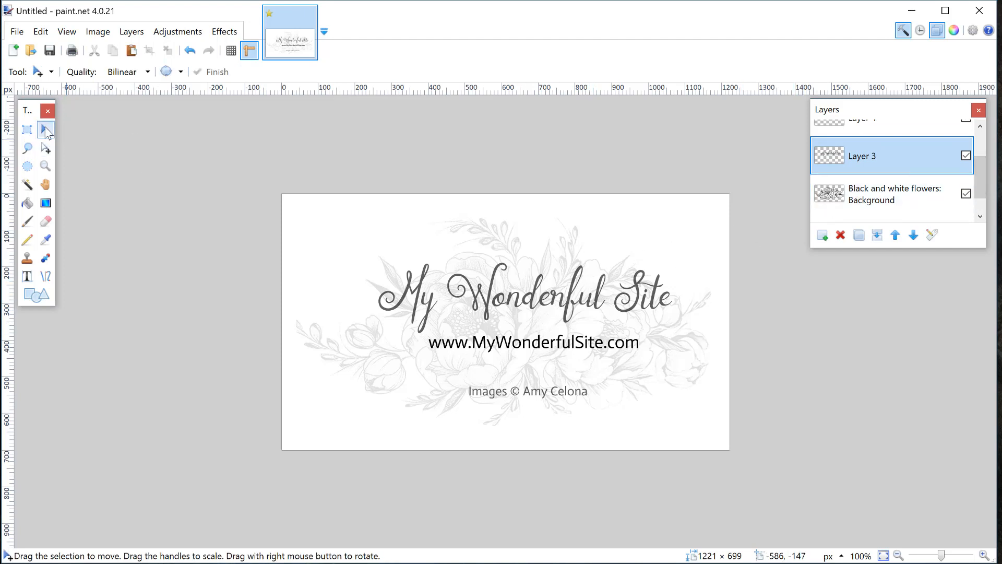
pyautogui.moveTo(614, 287); pyautogui.dragTo(602, 295)
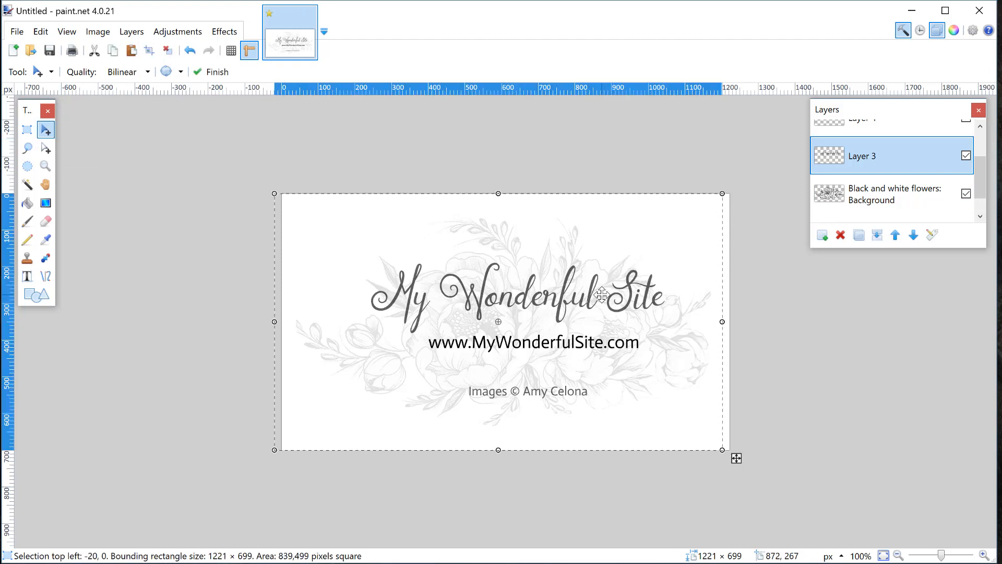
pyautogui.moveTo(981, 185); pyautogui.dragTo(984, 167)
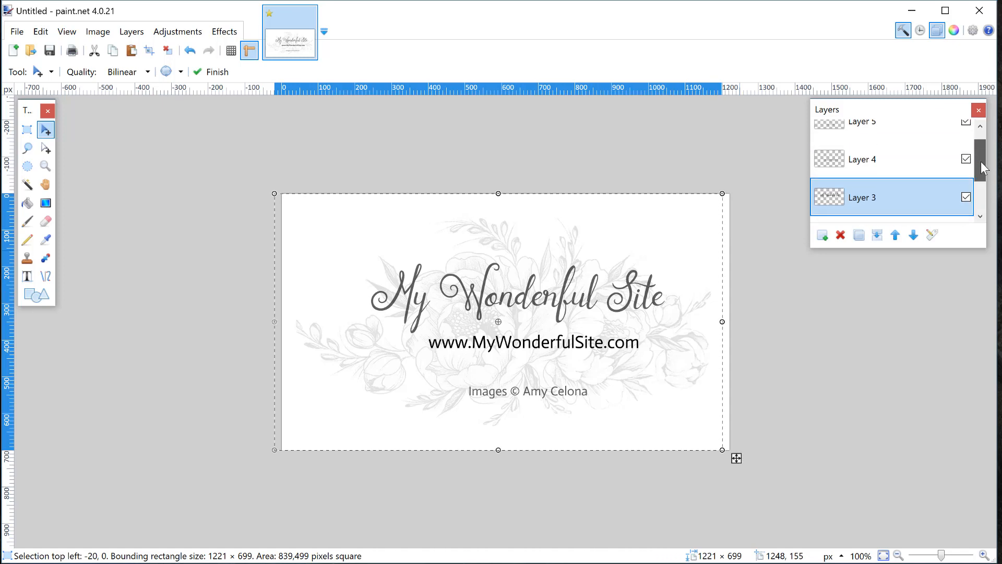
# Move the web address on Layer 4 about 34 pixels left and the copyright line on Layer 5 about 40 pixels left and 30 up
pyautogui.click(924, 166)
pyautogui.moveTo(607, 340); pyautogui.dragTo(594, 341)
pyautogui.scroll(1, 981, 152)
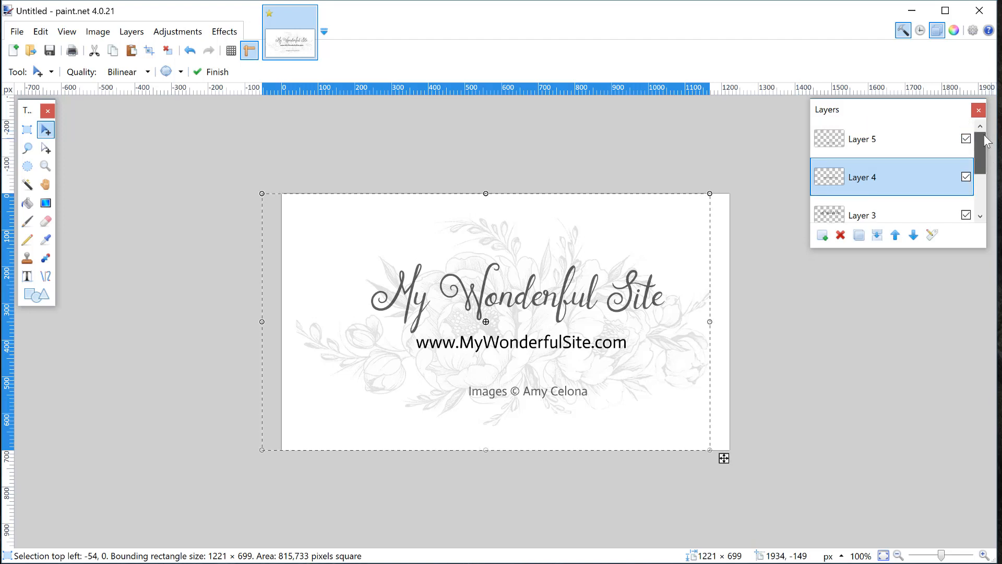
pyautogui.click(895, 141)
pyautogui.moveTo(543, 395); pyautogui.dragTo(532, 383)
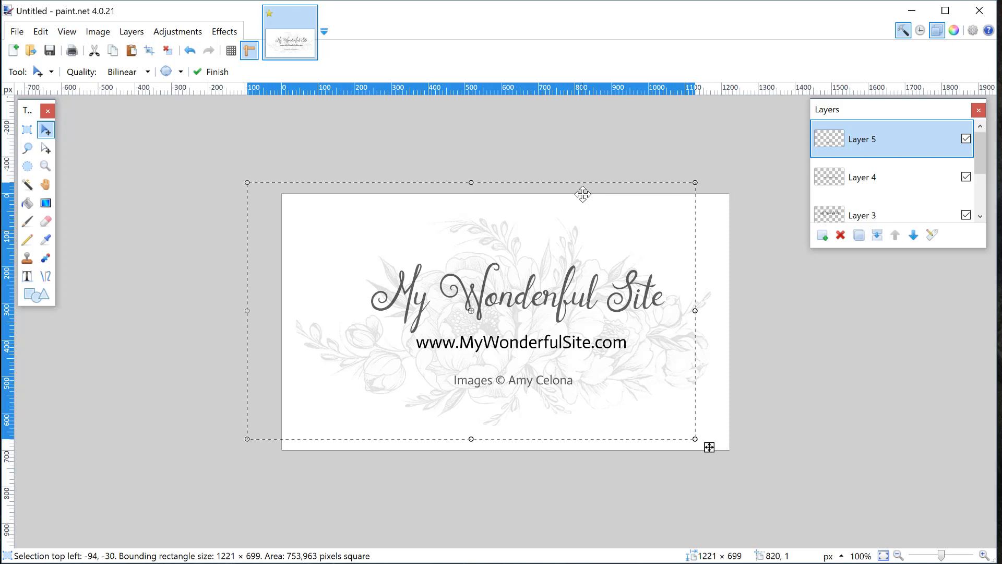
pyautogui.hotkey('ctrl', 'd')
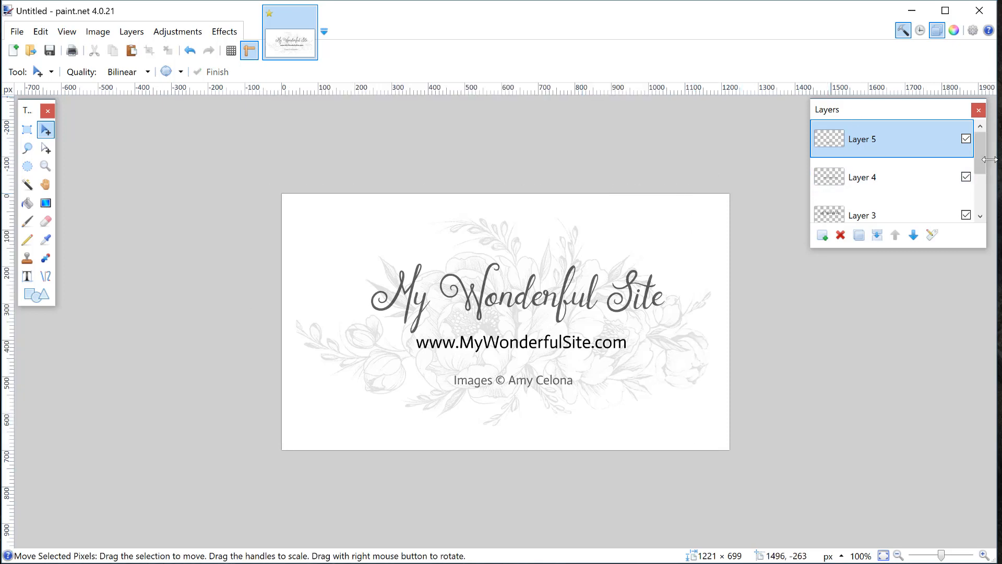
# Hide the white Background layer so the watermark has a transparent background
pyautogui.moveTo(979, 169); pyautogui.dragTo(981, 206)
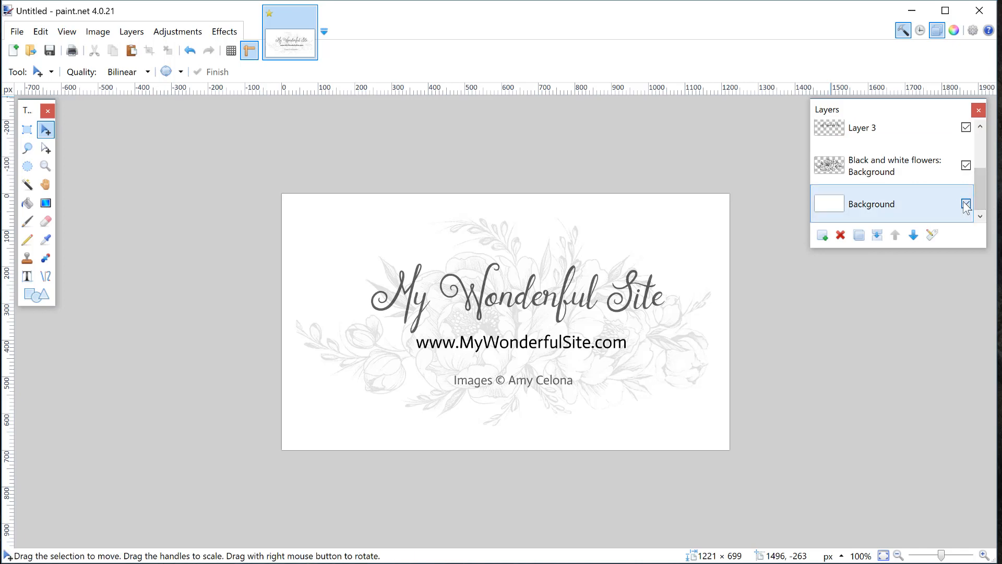
pyautogui.click(965, 203)
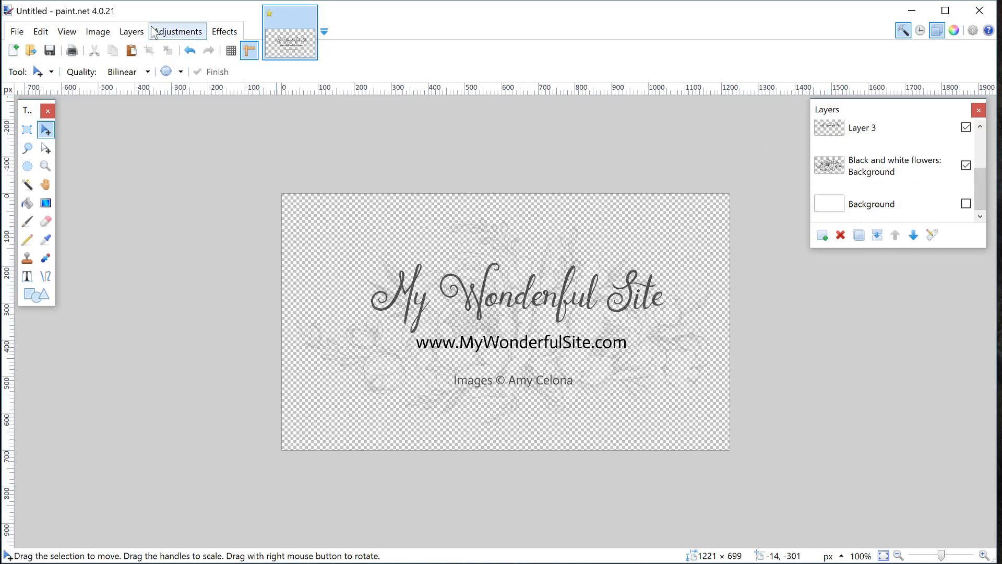
# Resize the image to 600 pixels wide at 72 pixels/inch, maintaining the aspect ratio
pyautogui.click(131, 31)
pyautogui.moveTo(99, 32)
pyautogui.click(116, 65)
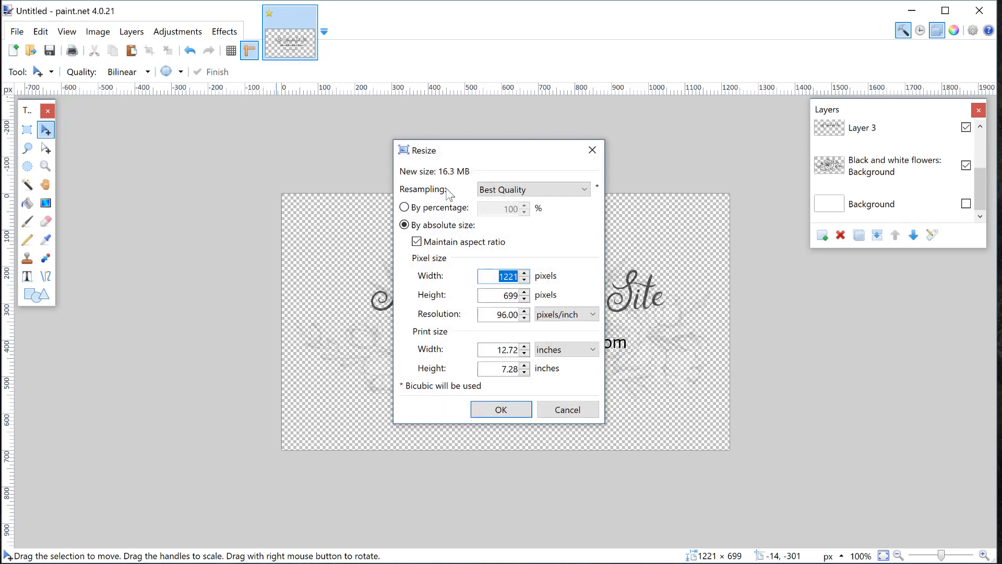
pyautogui.moveTo(490, 314); pyautogui.dragTo(525, 328)
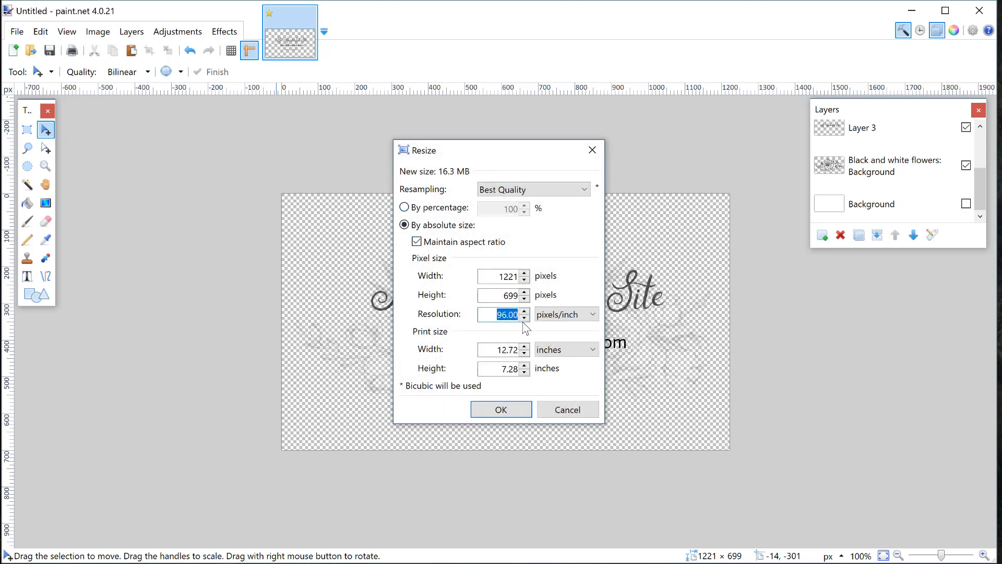
pyautogui.write('72')
pyautogui.moveTo(493, 277); pyautogui.dragTo(545, 278)
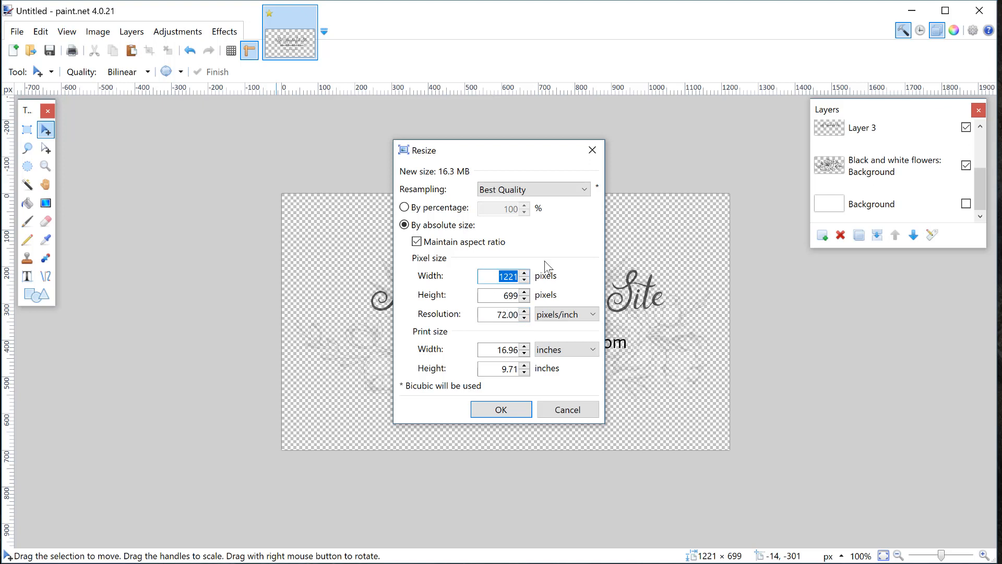
pyautogui.write('600')
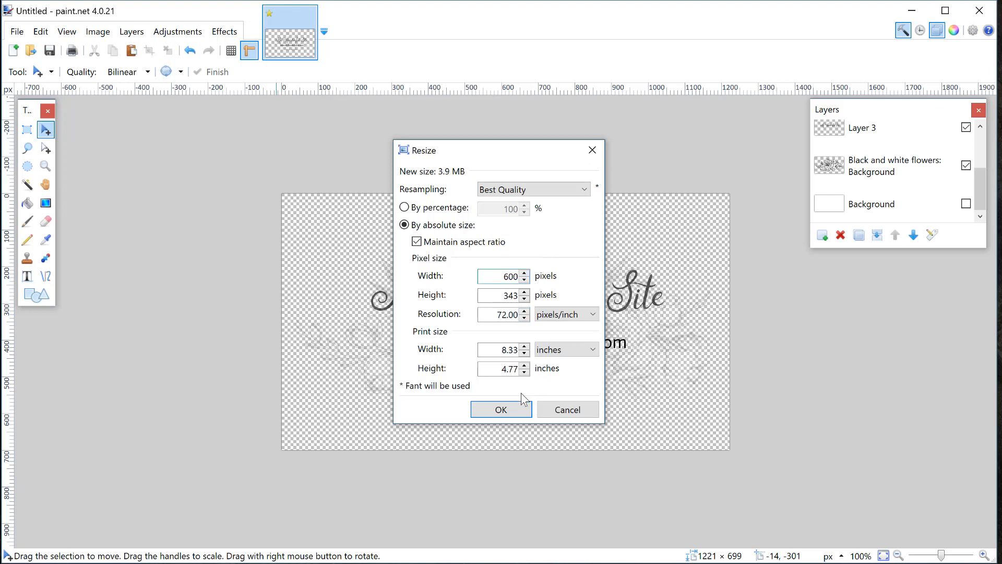
pyautogui.click(481, 407)
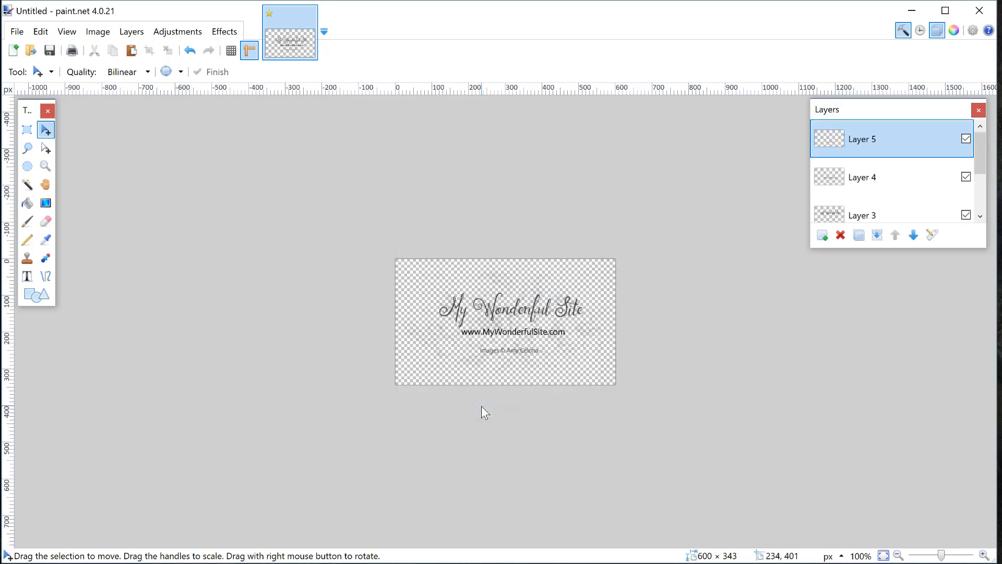
pyautogui.click(68, 32)
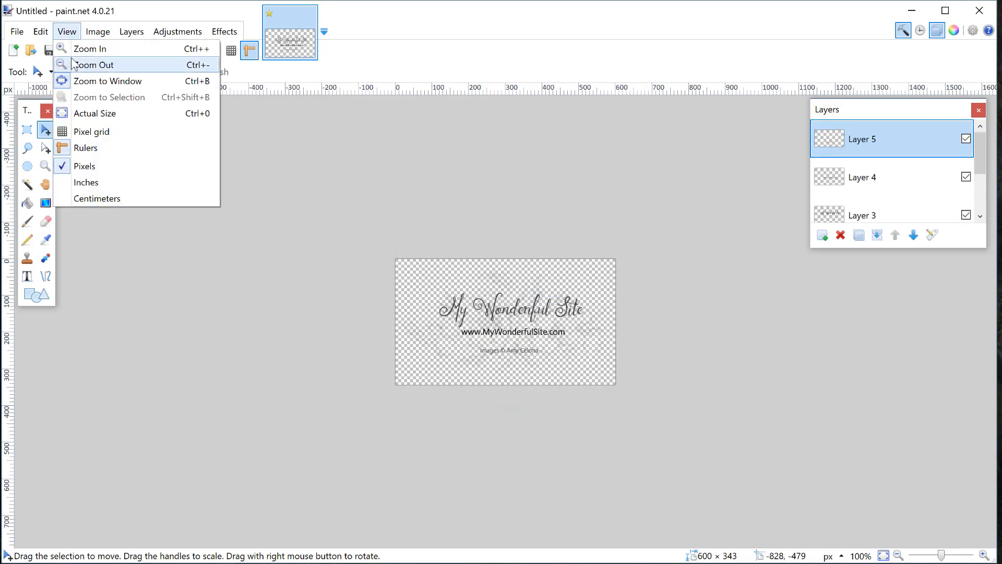
pyautogui.click(73, 64)
pyautogui.click(77, 32)
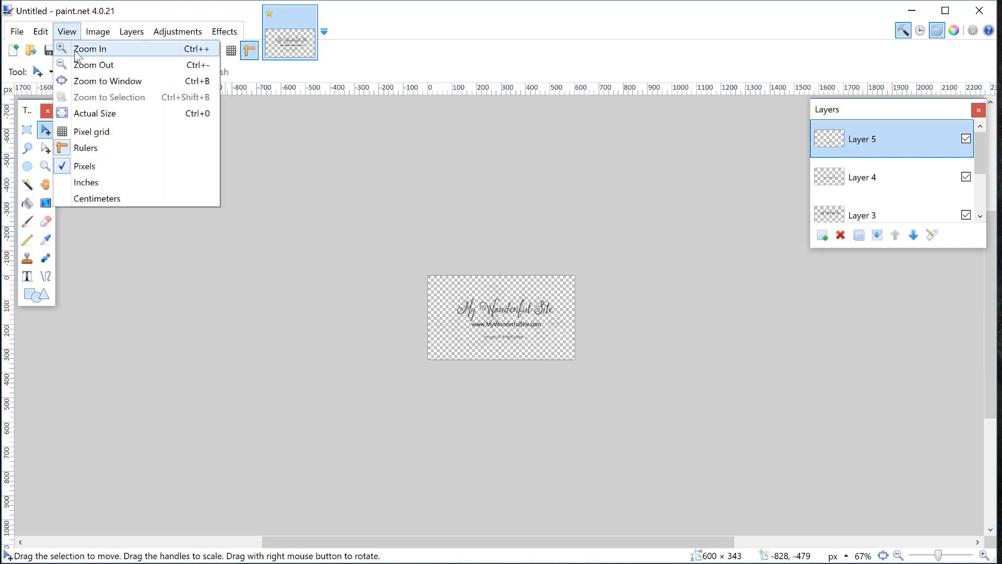
pyautogui.click(73, 49)
pyautogui.click(68, 32)
pyautogui.click(71, 48)
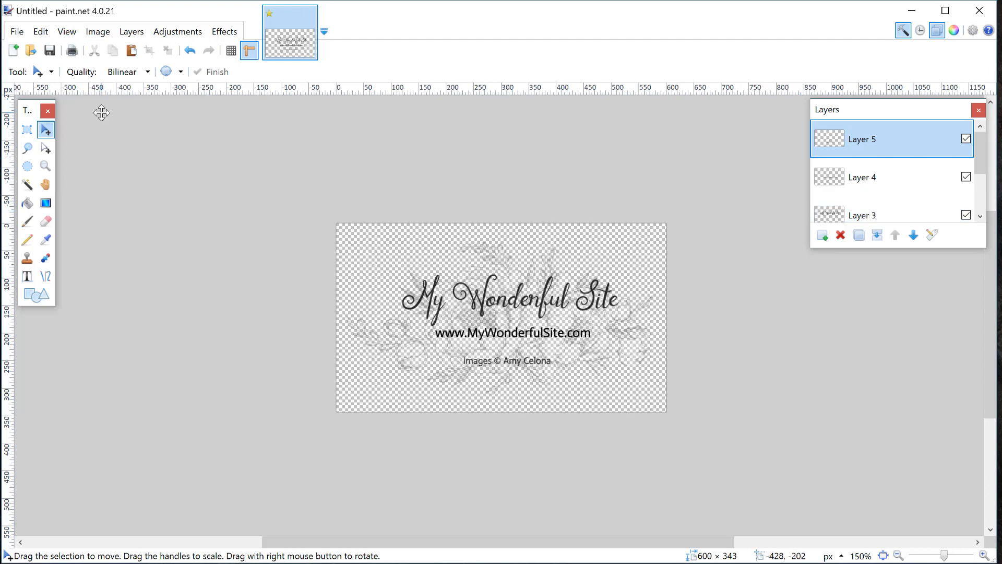
# Save the layered watermark as MyWonderfulWatermark in paint.net (*.pdn) format in the Practice folder
pyautogui.click(17, 31)
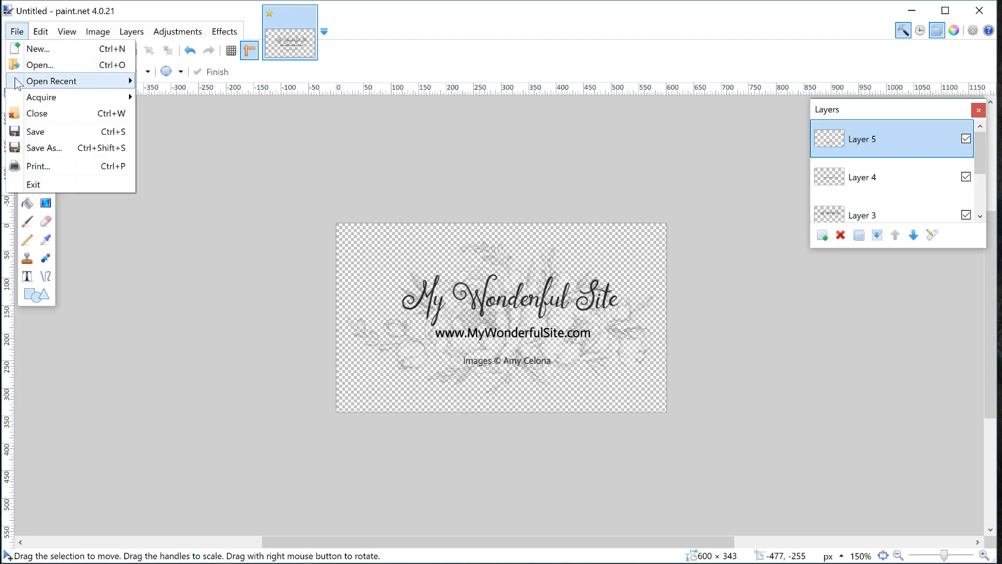
pyautogui.click(41, 148)
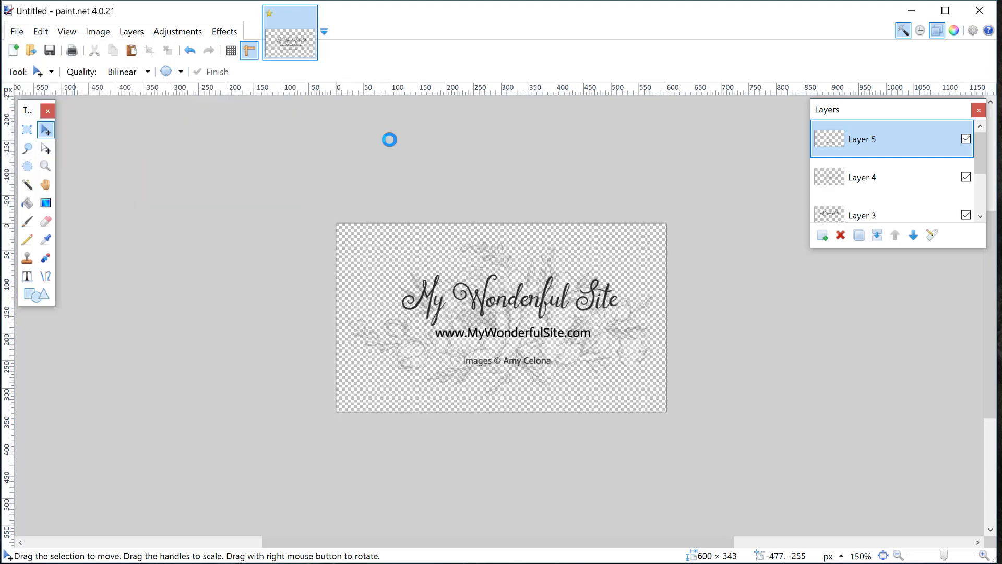
pyautogui.write('My')
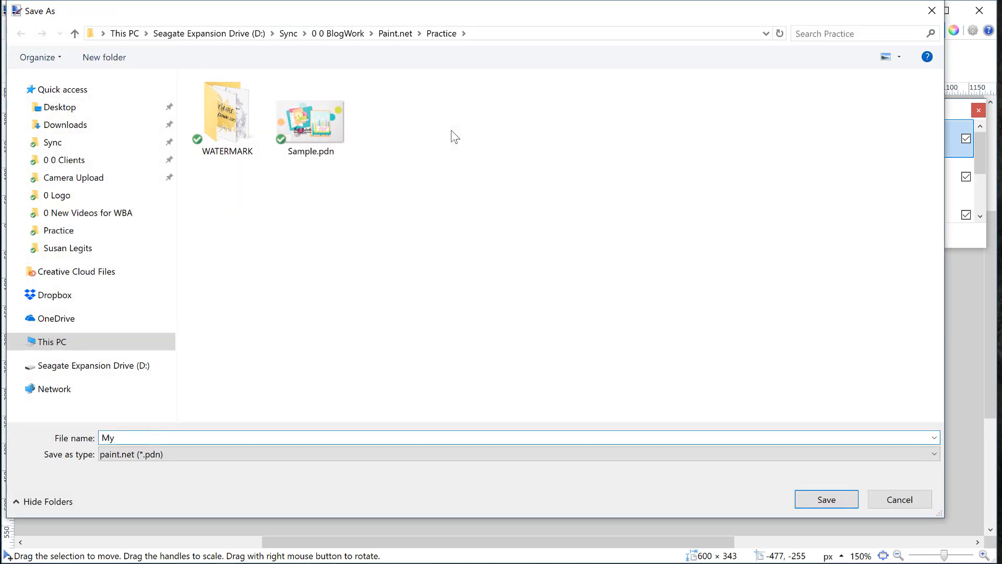
pyautogui.write('WonderfulWatermark')
pyautogui.press('Return')
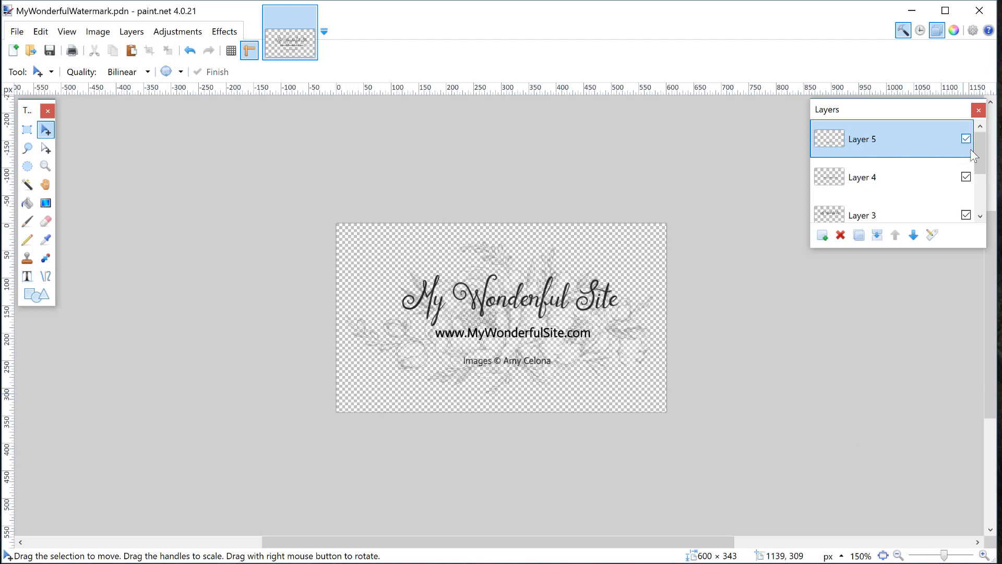
# Save a flattened PNG copy of the watermark as MyWonderfulWatermark.png with auto-detected bit depth
pyautogui.click(21, 32)
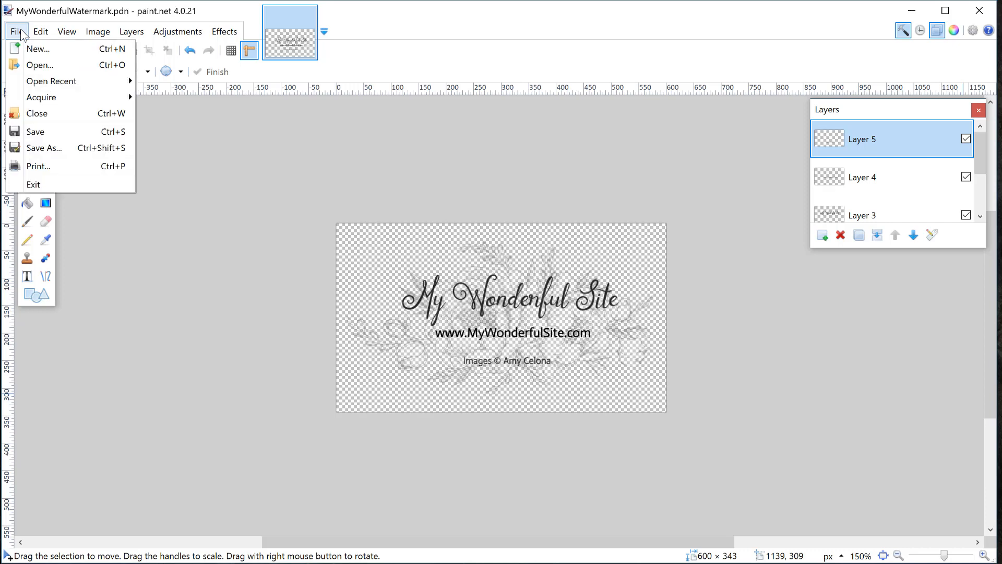
pyautogui.click(63, 147)
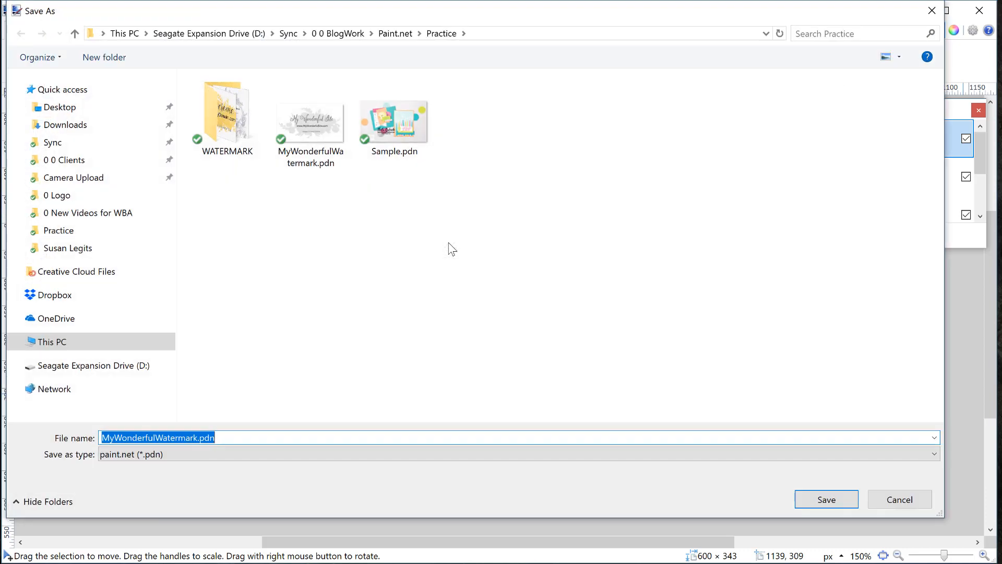
pyautogui.click(197, 454)
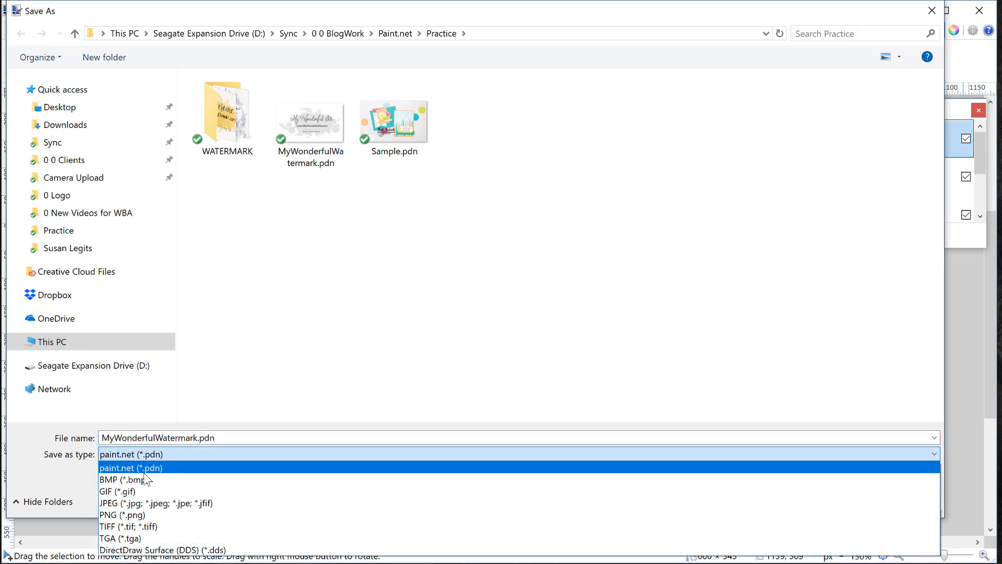
pyautogui.click(137, 519)
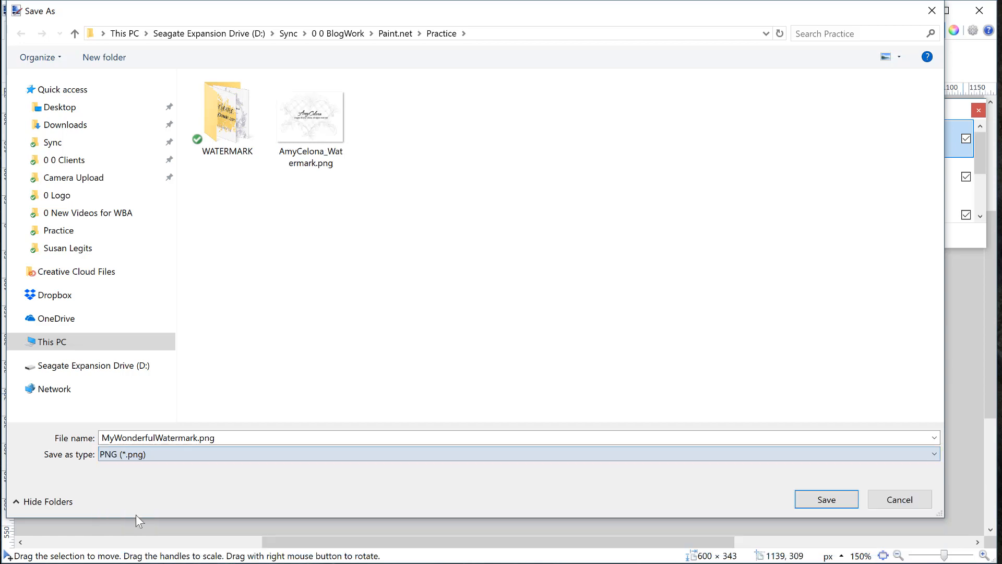
pyautogui.click(809, 499)
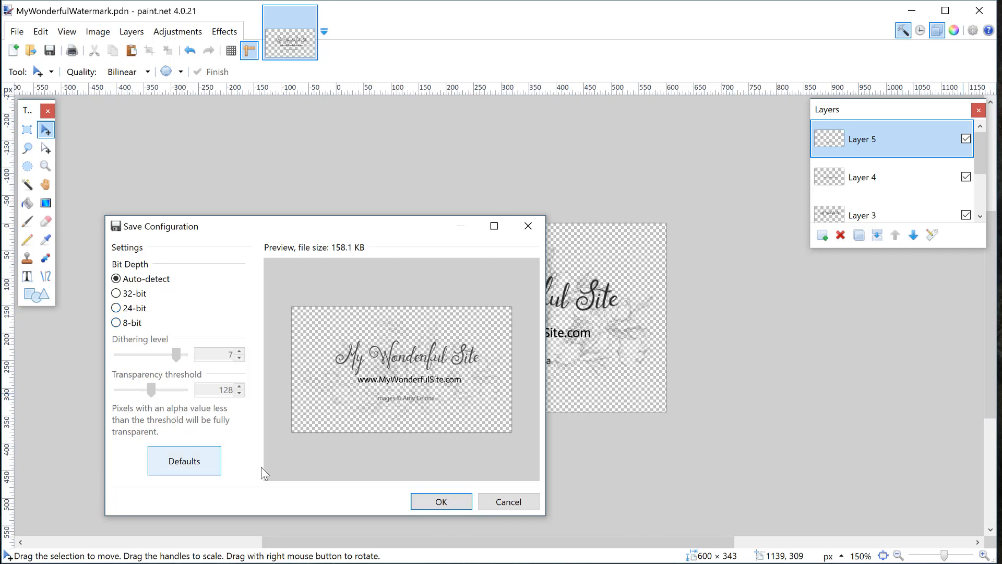
pyautogui.click(449, 502)
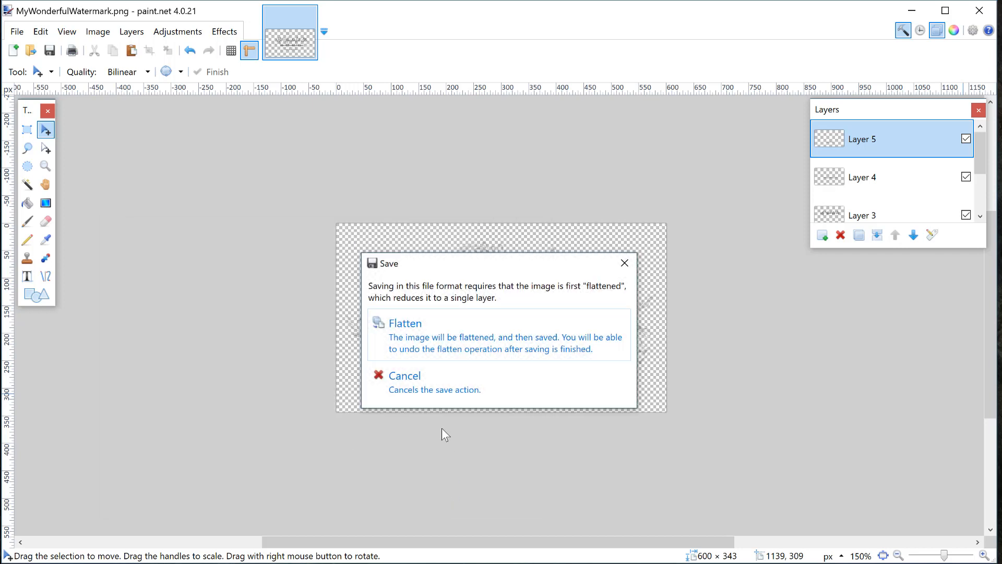
pyautogui.click(423, 323)
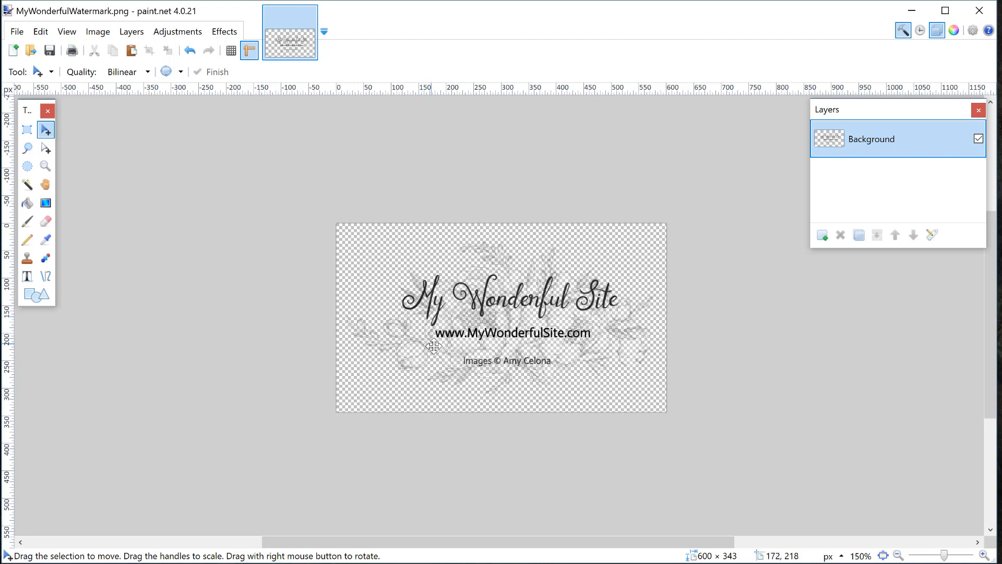
# Open the dog photo 20180426_105000.jpg from the Practice folder
pyautogui.click(15, 33)
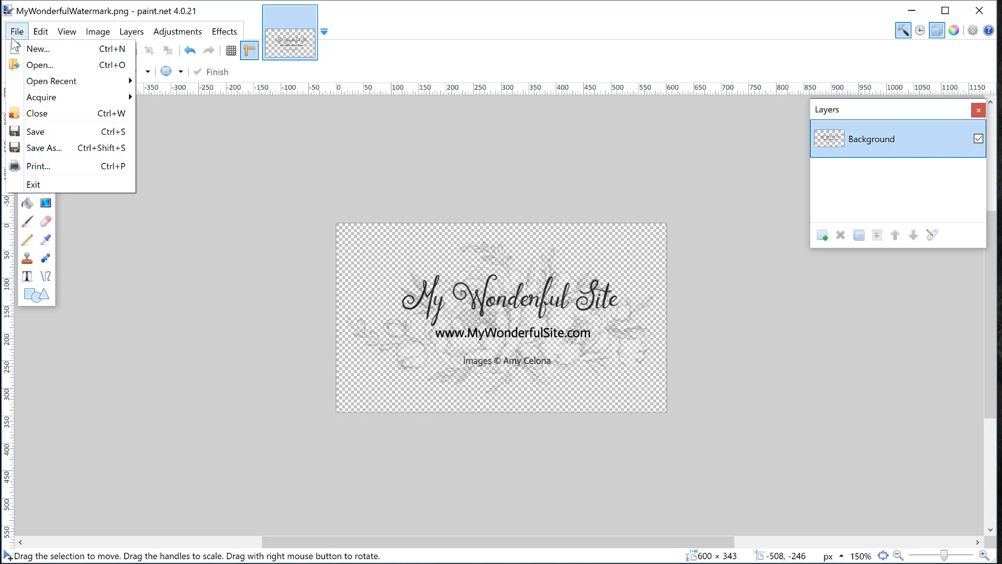
pyautogui.click(25, 68)
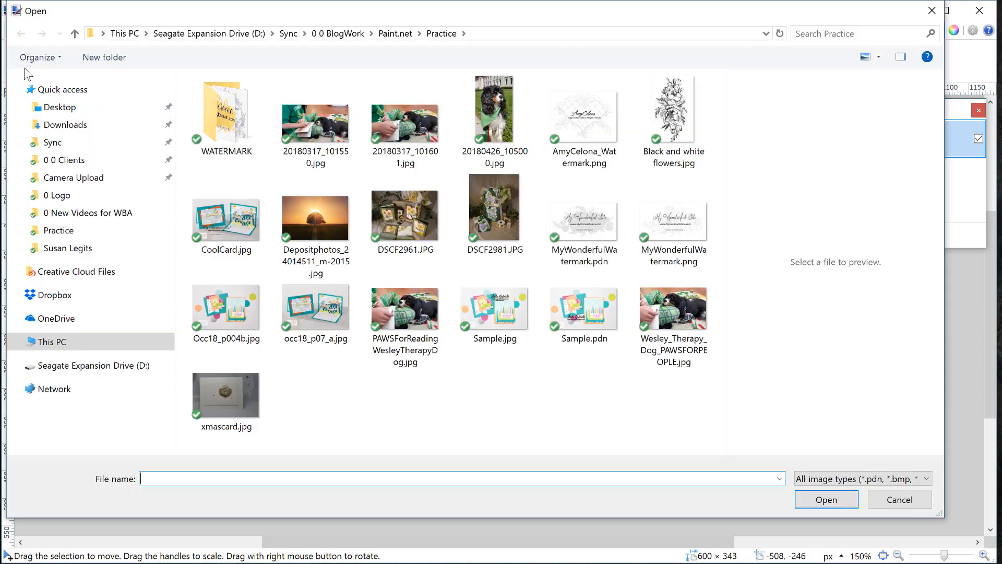
pyautogui.click(486, 114)
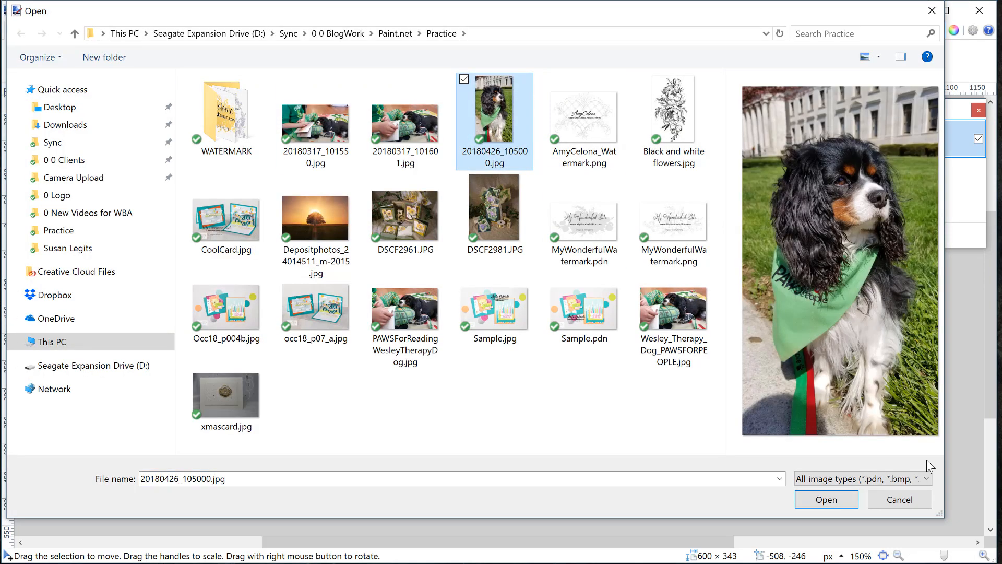
pyautogui.click(815, 497)
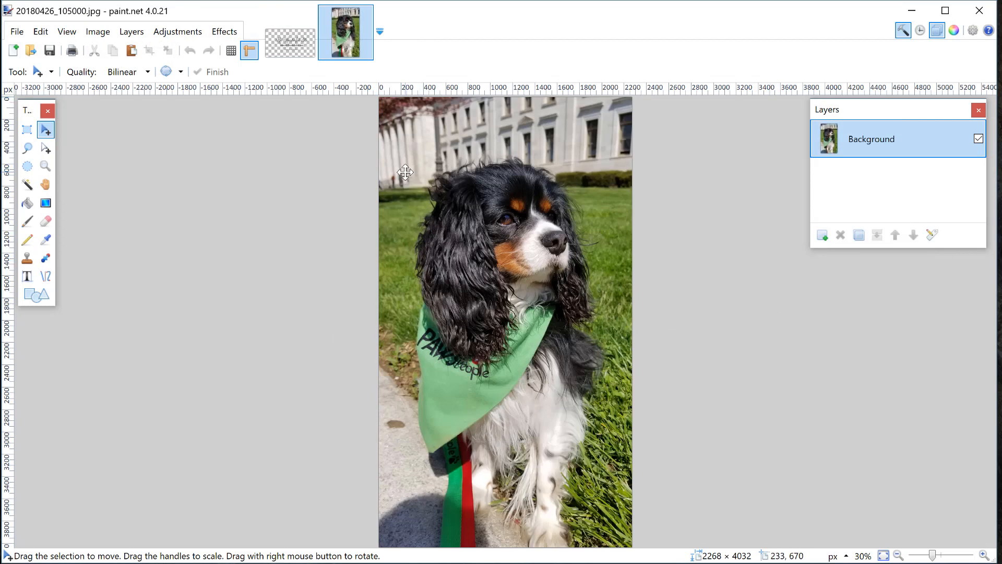
# Crop the dog photo to a full-width area of about 2268 × 3592 pixels, cutting off the strip above the dog
pyautogui.click(24, 136)
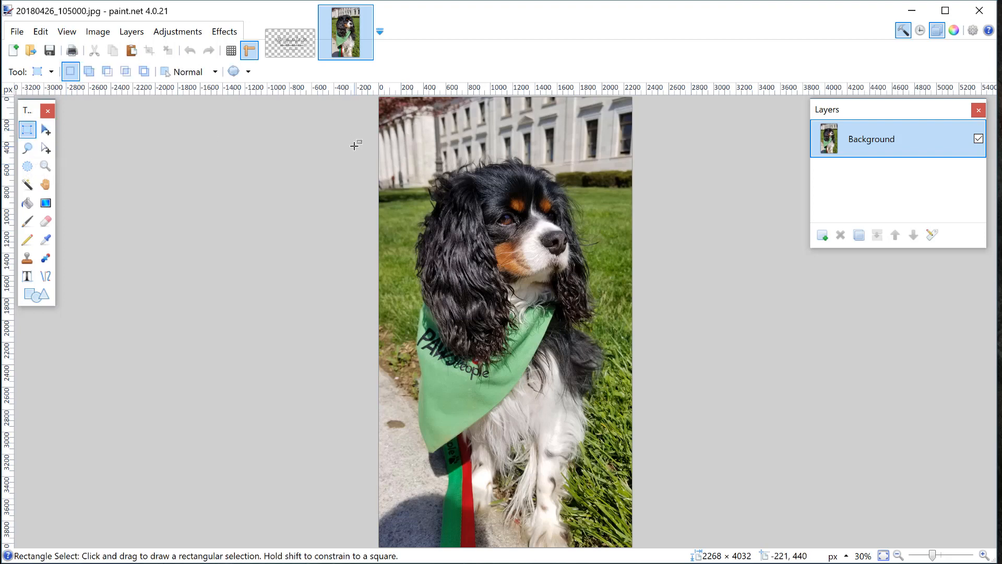
pyautogui.moveTo(367, 146); pyautogui.dragTo(729, 563)
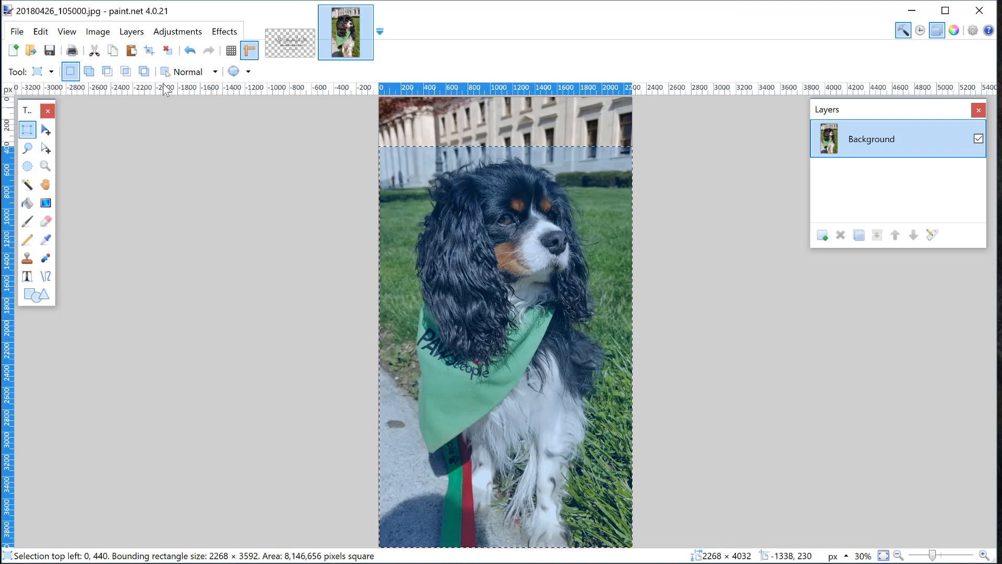
pyautogui.click(130, 34)
pyautogui.moveTo(102, 36)
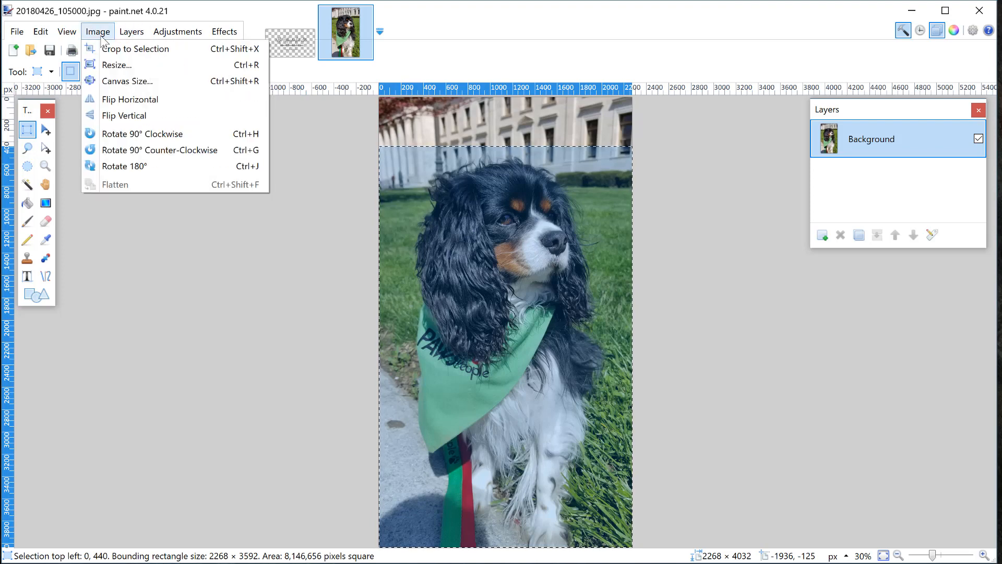
pyautogui.click(112, 49)
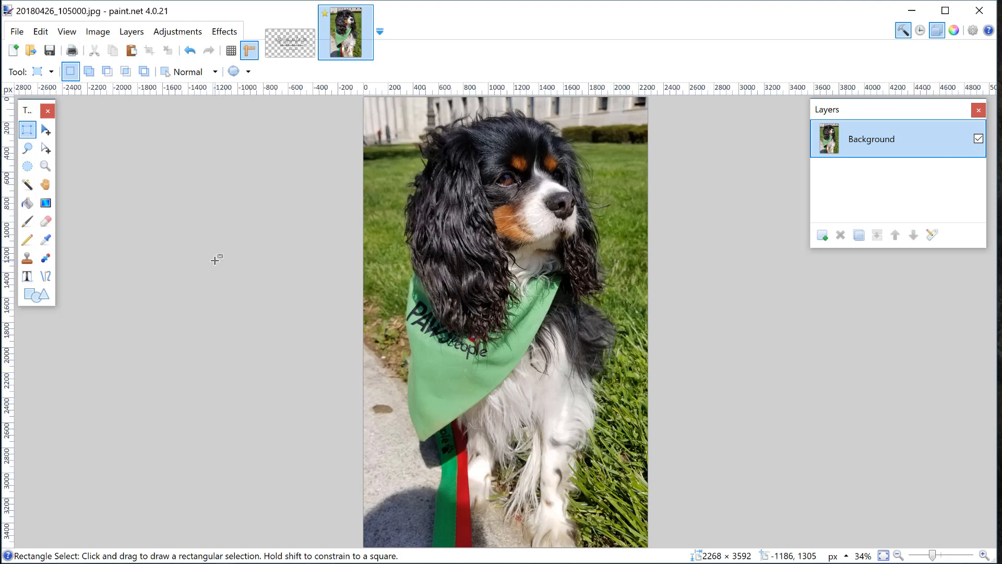
# Resize the cropped dog photo to a width of 900 pixels, maintaining the aspect ratio
pyautogui.click(98, 31)
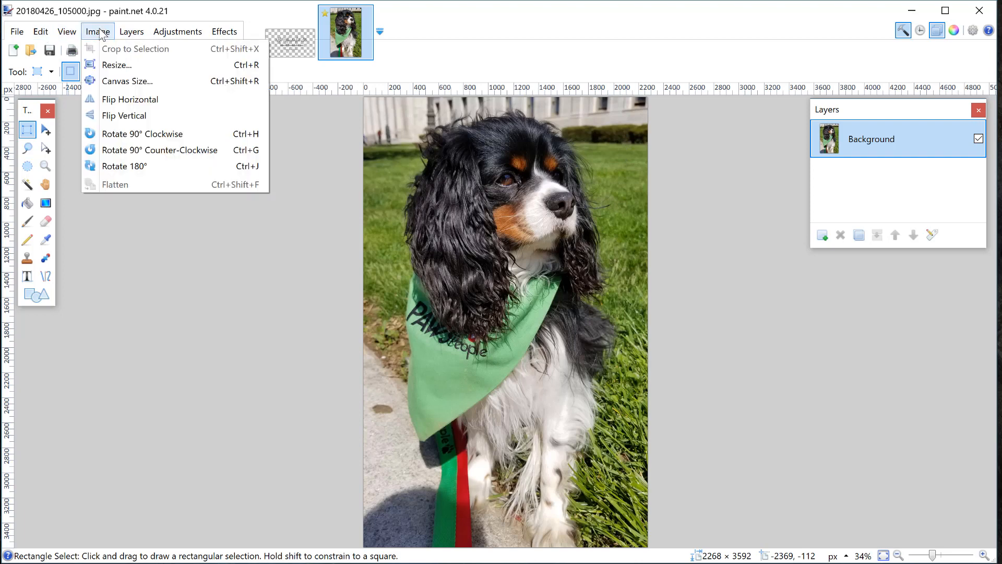
pyautogui.click(114, 63)
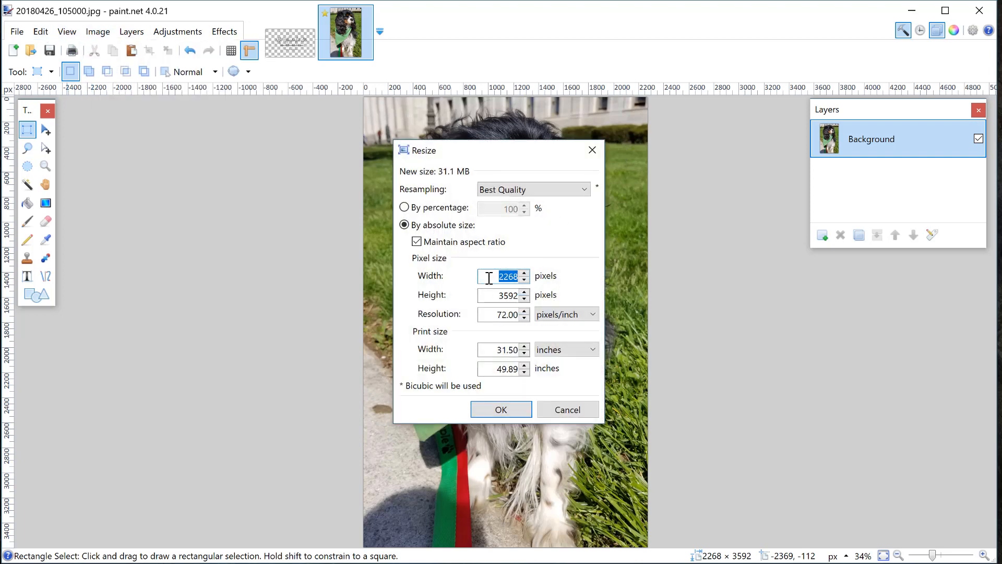
pyautogui.write('8')
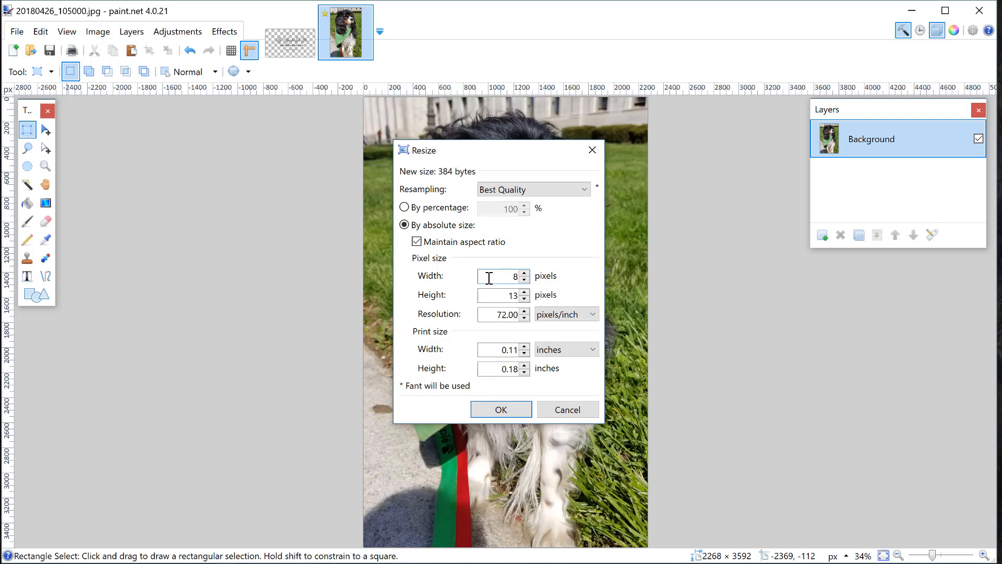
pyautogui.press('BackSpace')
pyautogui.write('900')
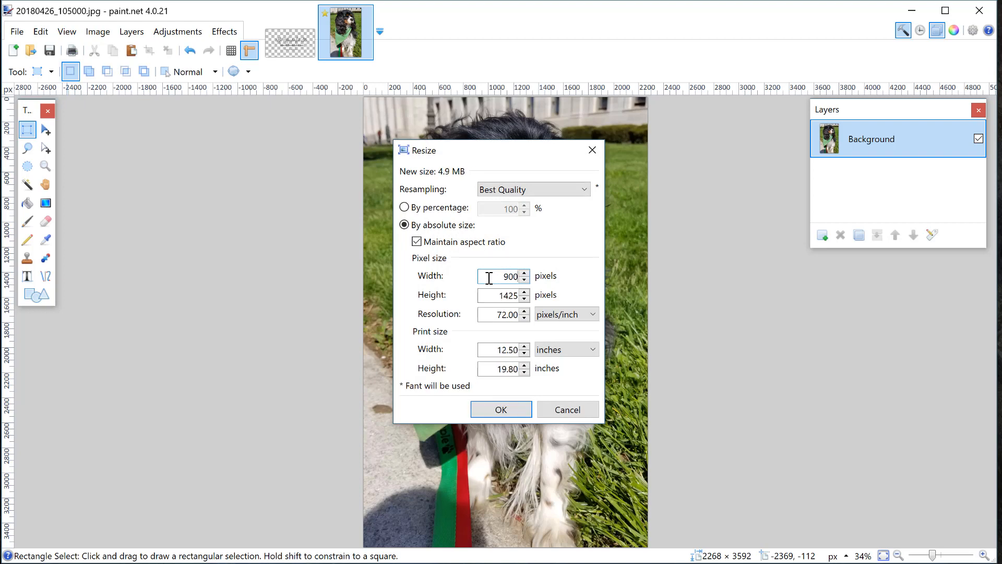
pyautogui.click(490, 410)
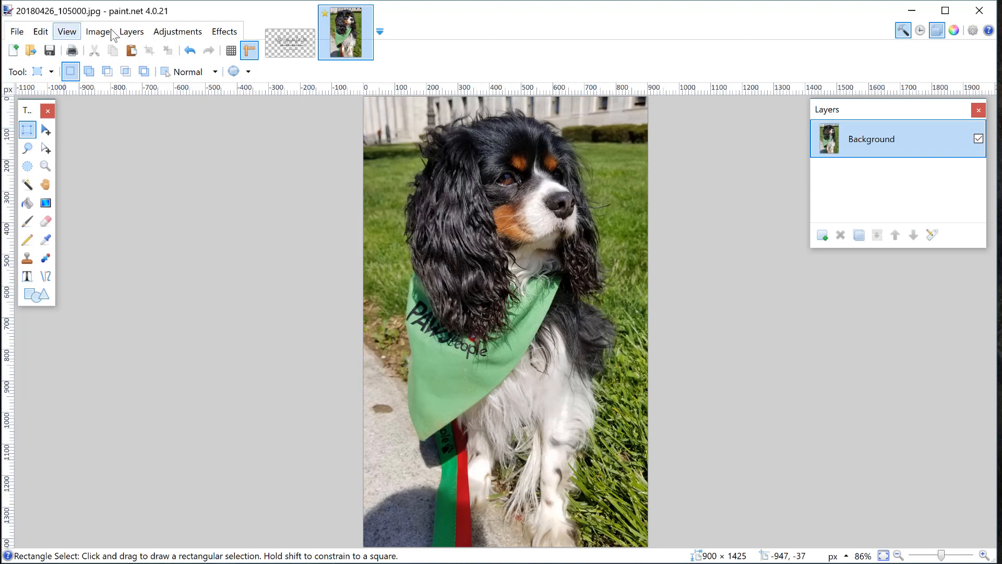
# Import MyWonderfulWatermark.png from the Practice folder as a new layer over the dog photo
pyautogui.click(128, 34)
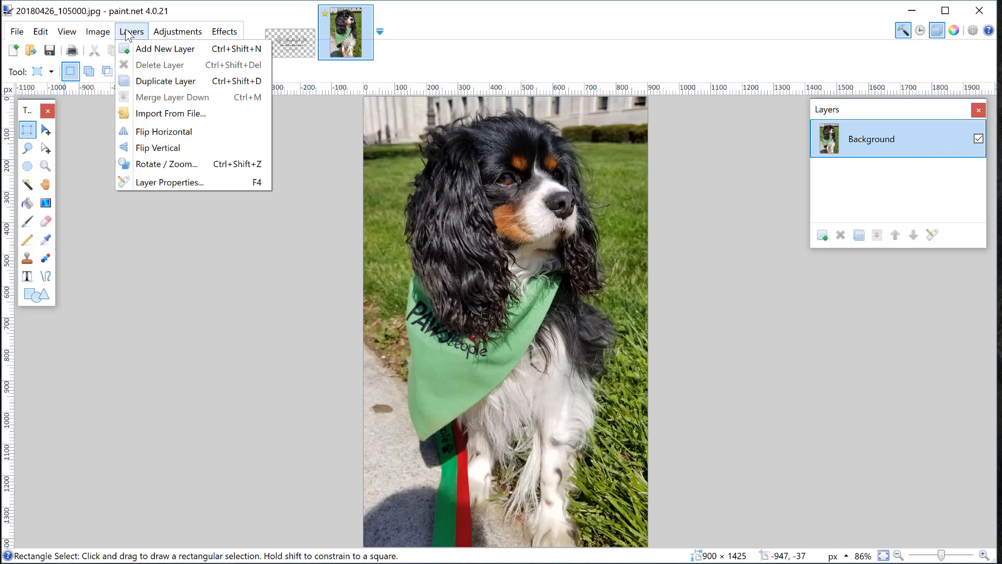
pyautogui.click(170, 118)
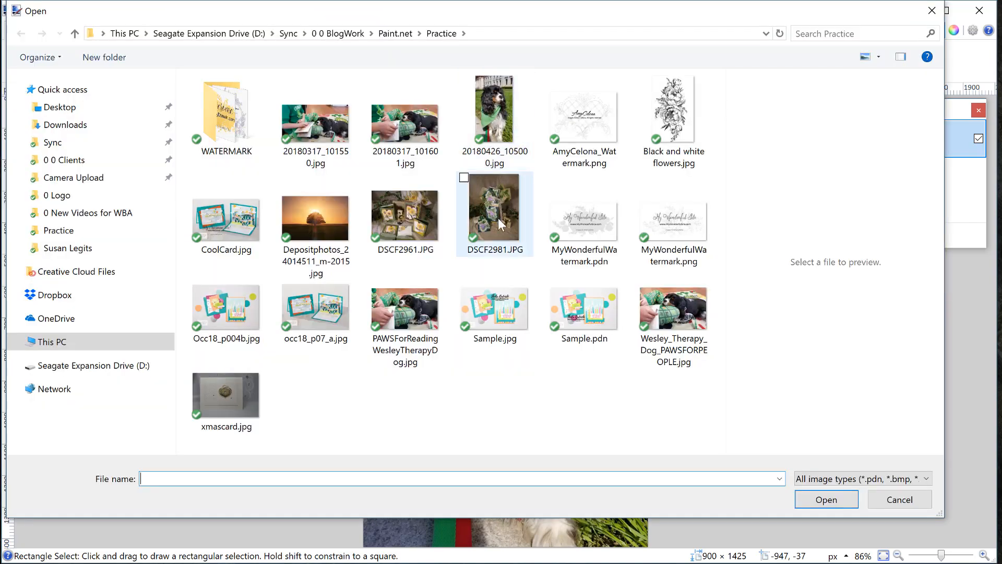
pyautogui.click(668, 205)
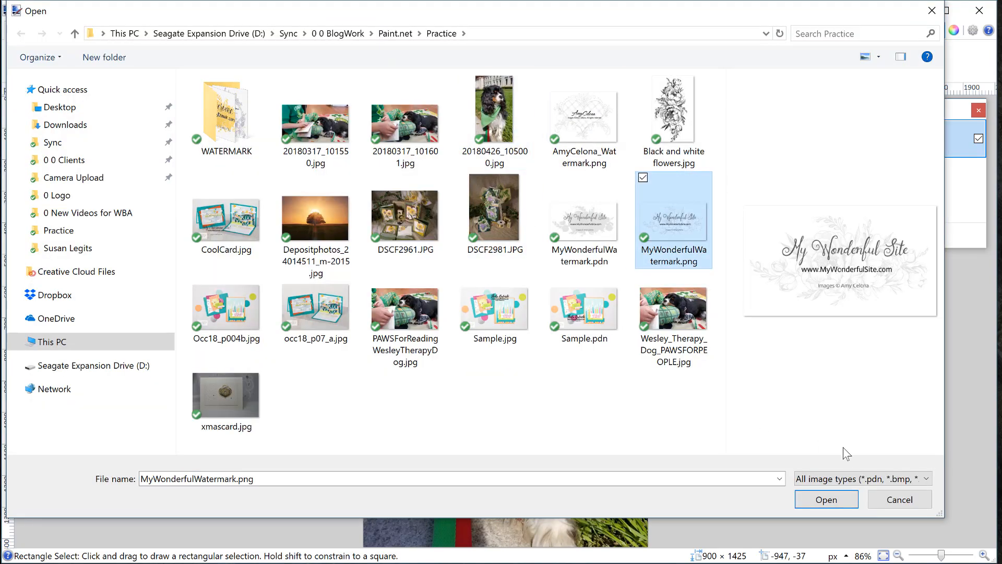
pyautogui.click(846, 501)
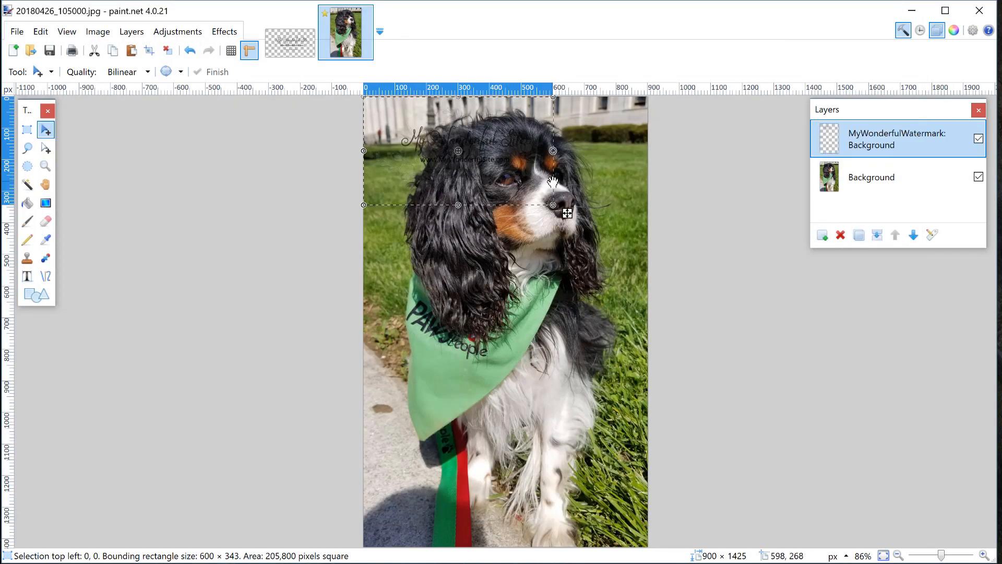
# Scale the watermark to about 383 × 219 pixels and place it in the photo's lower-left corner
pyautogui.moveTo(487, 152); pyautogui.dragTo(452, 382)
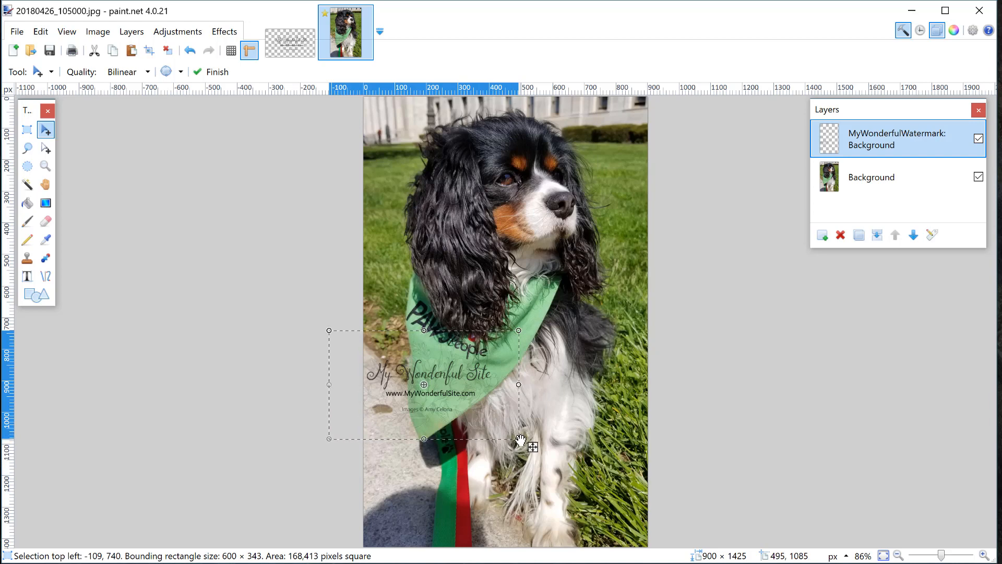
pyautogui.moveTo(520, 440); pyautogui.dragTo(450, 399)
pyautogui.moveTo(409, 371); pyautogui.dragTo(444, 407)
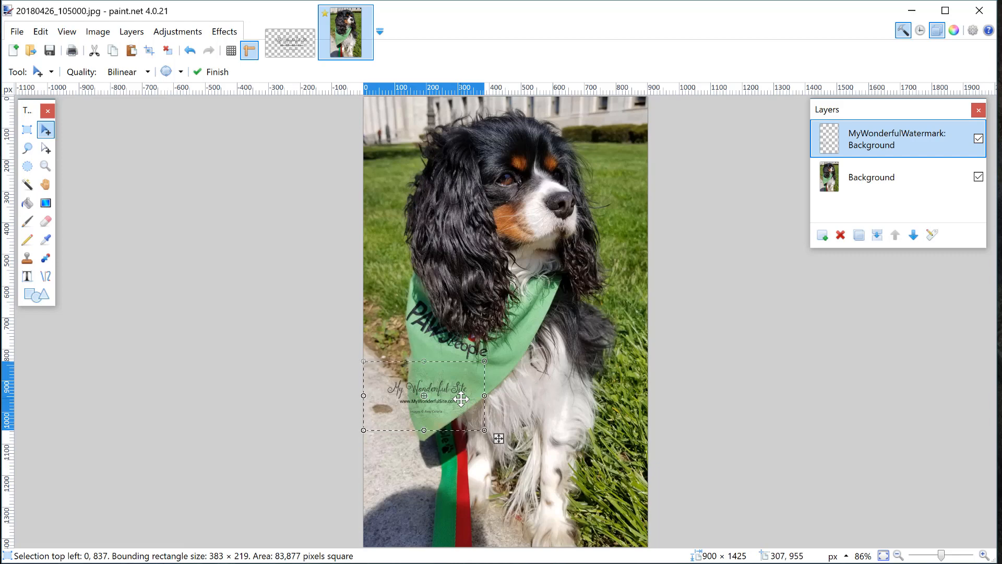
pyautogui.moveTo(444, 392); pyautogui.dragTo(432, 515)
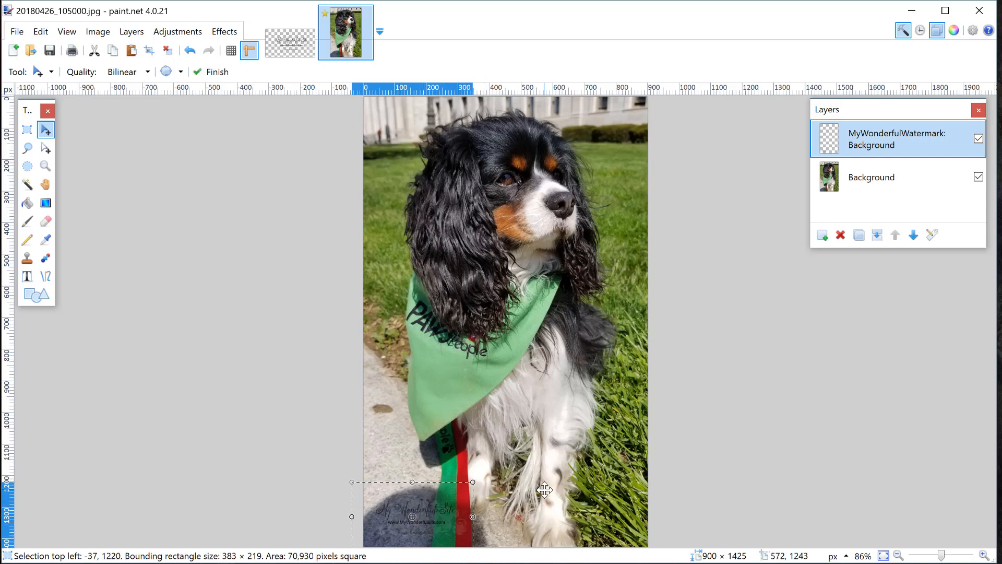
# Lighten the watermark layer with brightness 100 and contrast -100, and nudge it slightly right and down in the corner
pyautogui.click(93, 32)
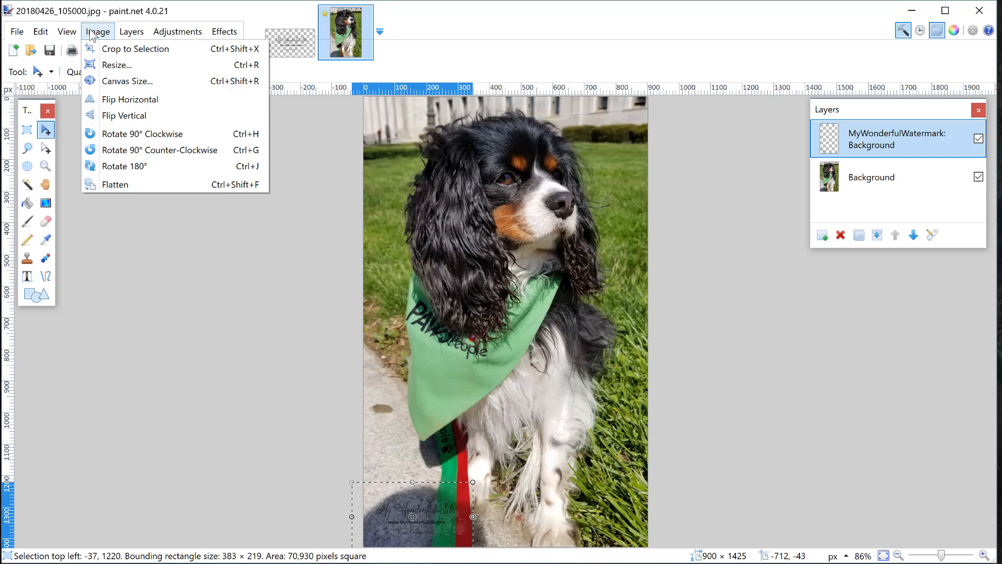
pyautogui.moveTo(179, 31)
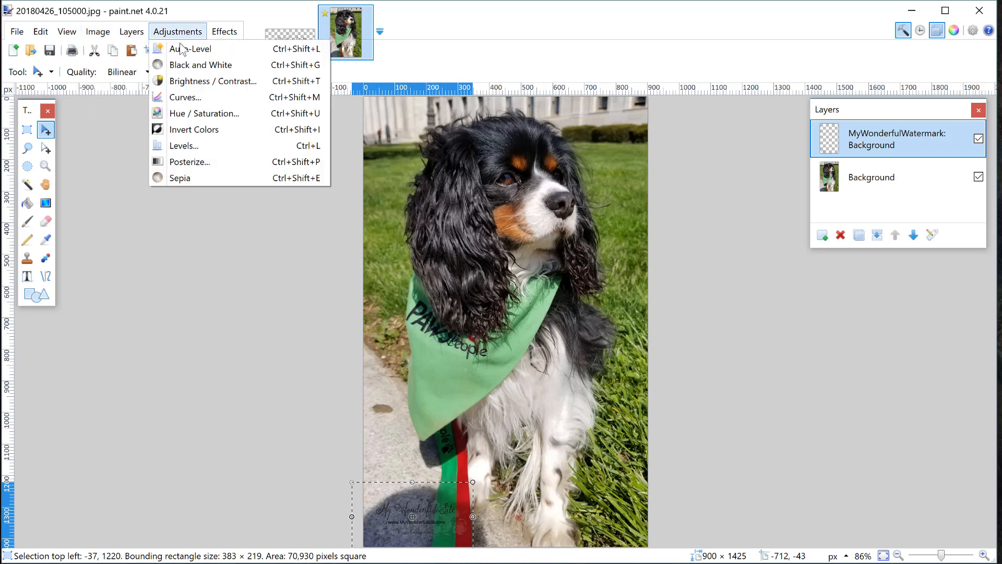
pyautogui.click(177, 81)
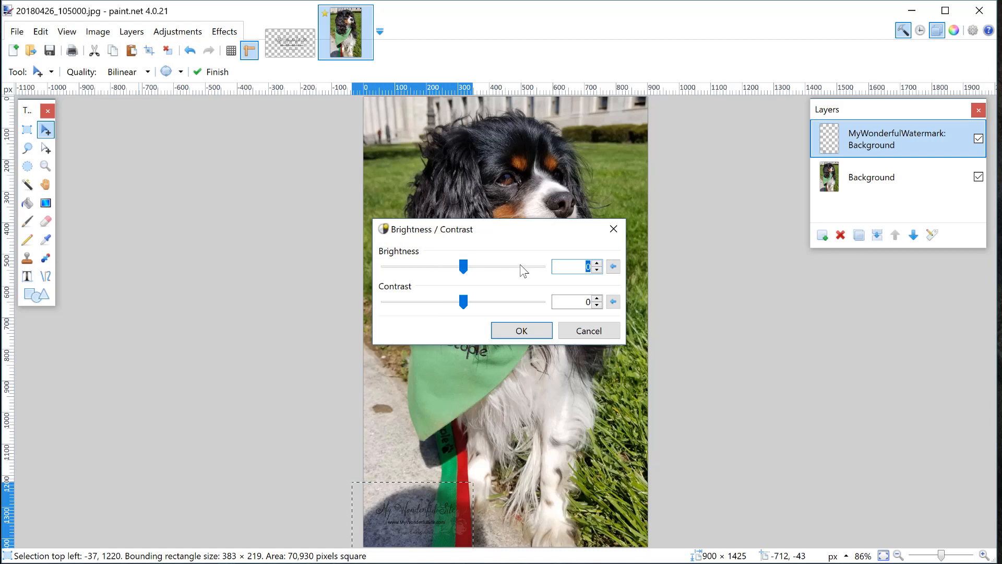
pyautogui.click(532, 268)
pyautogui.moveTo(468, 266); pyautogui.dragTo(565, 275)
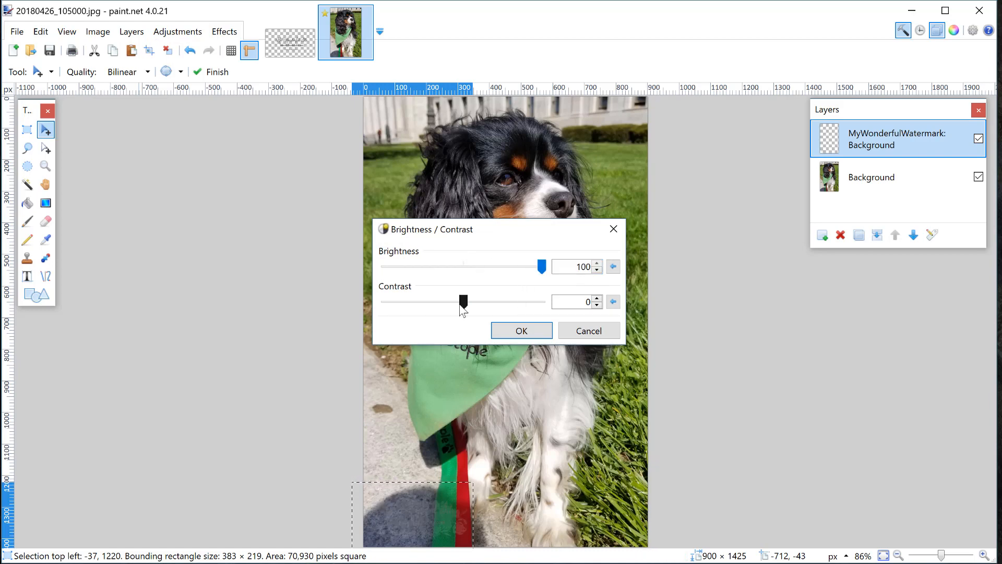
pyautogui.moveTo(463, 308); pyautogui.dragTo(331, 315)
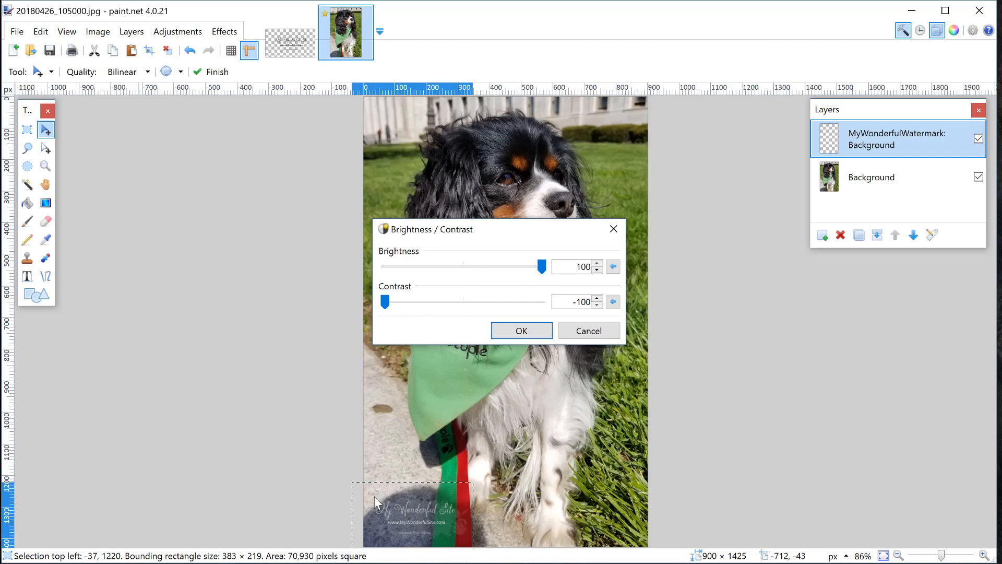
pyautogui.click(516, 336)
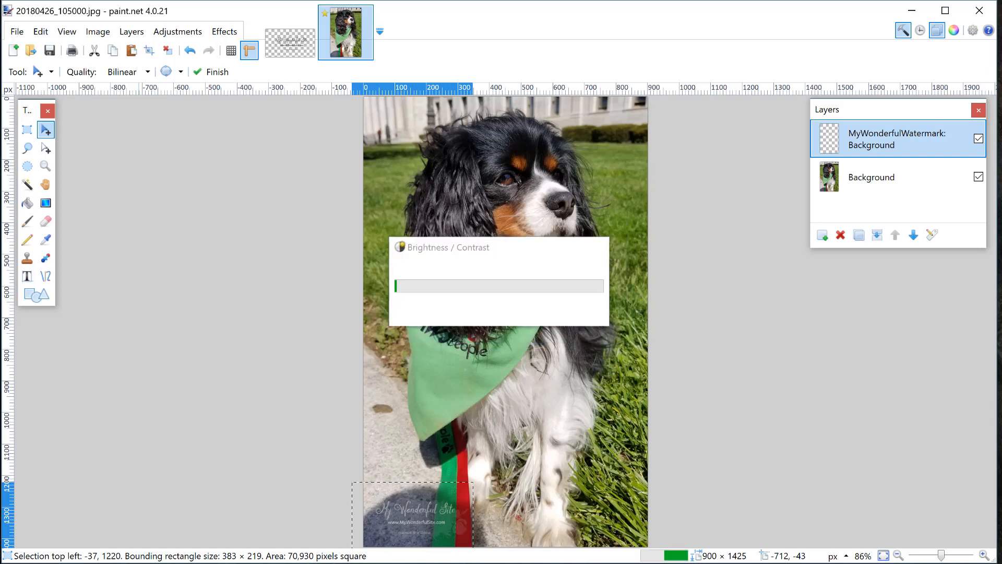
pyautogui.moveTo(425, 506); pyautogui.dragTo(436, 509)
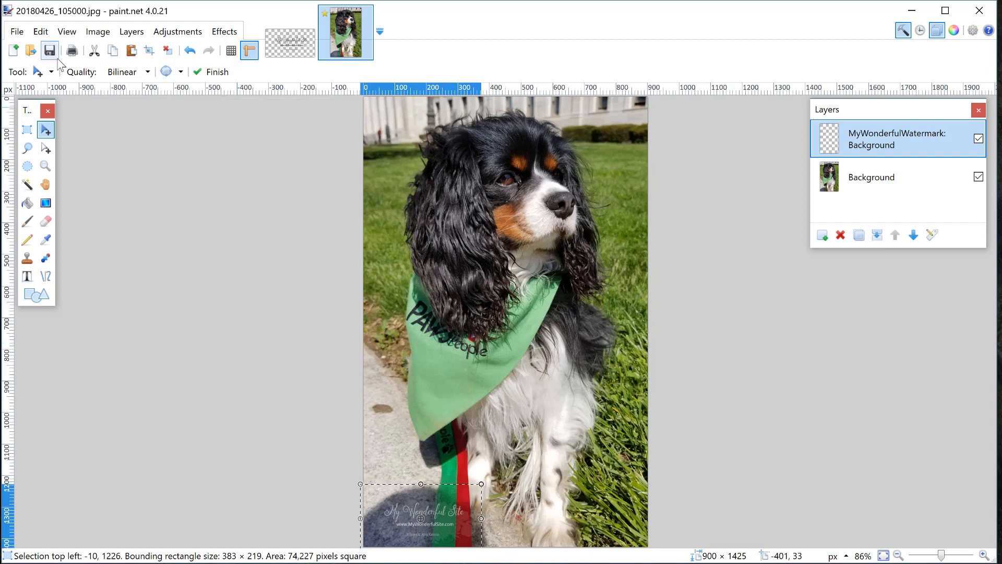
# Save the watermarked photo under a new name, WesleyTherapyDog.jpg, in JPEG format in the Practice folder
pyautogui.click(16, 31)
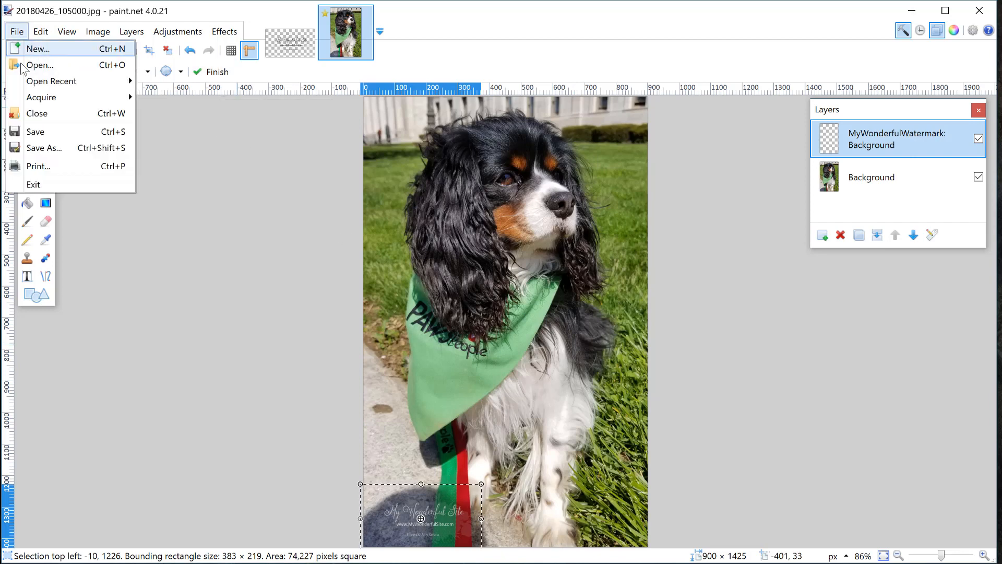
pyautogui.click(29, 151)
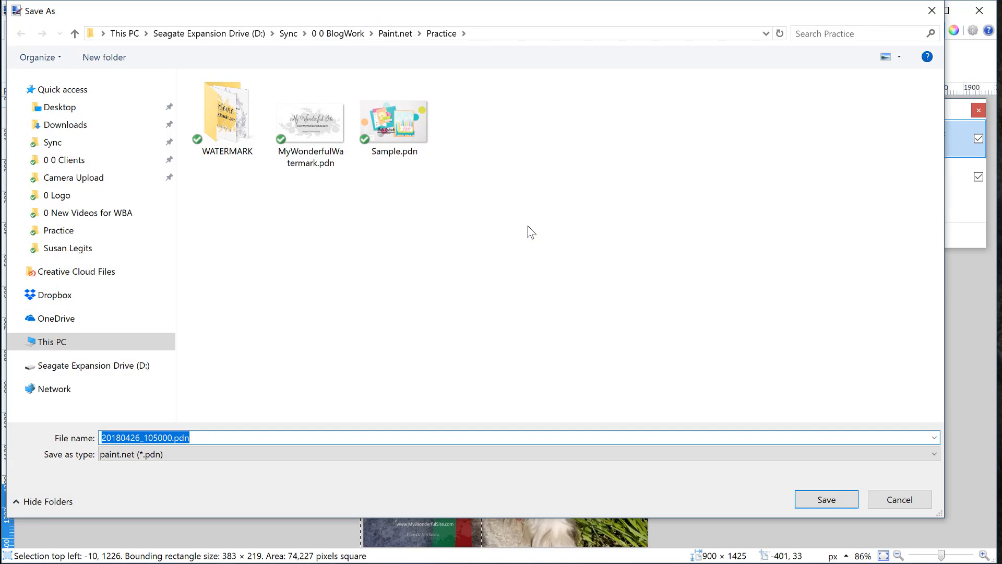
pyautogui.write('WesleyThera')
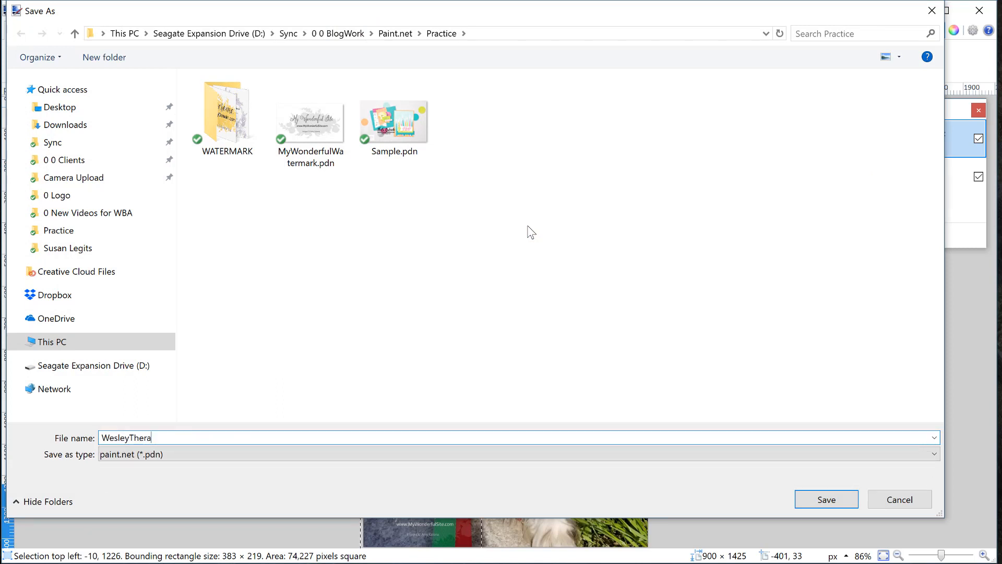
pyautogui.write('py_Dog')
pyautogui.press('Tab')
pyautogui.press('j')
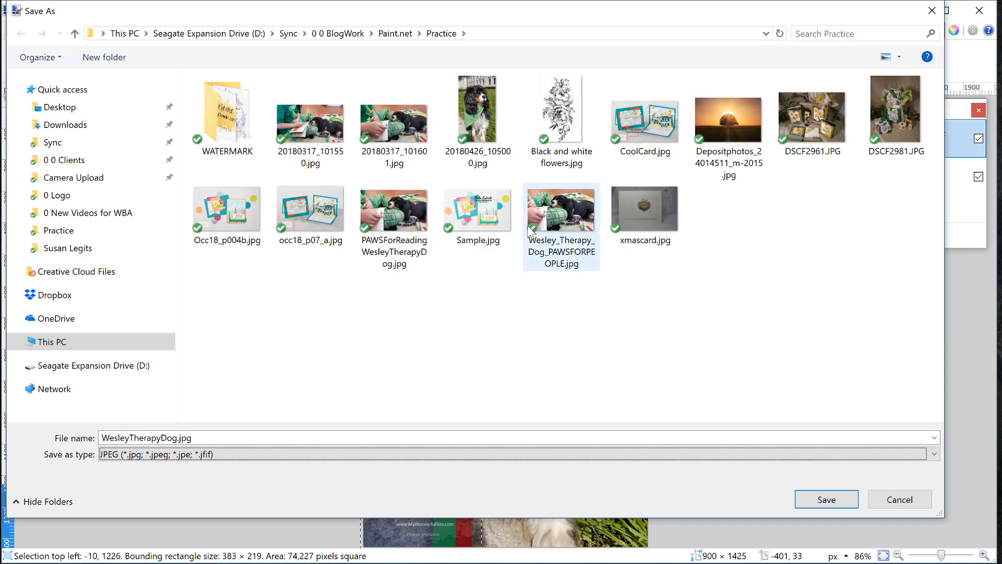
pyautogui.click(825, 501)
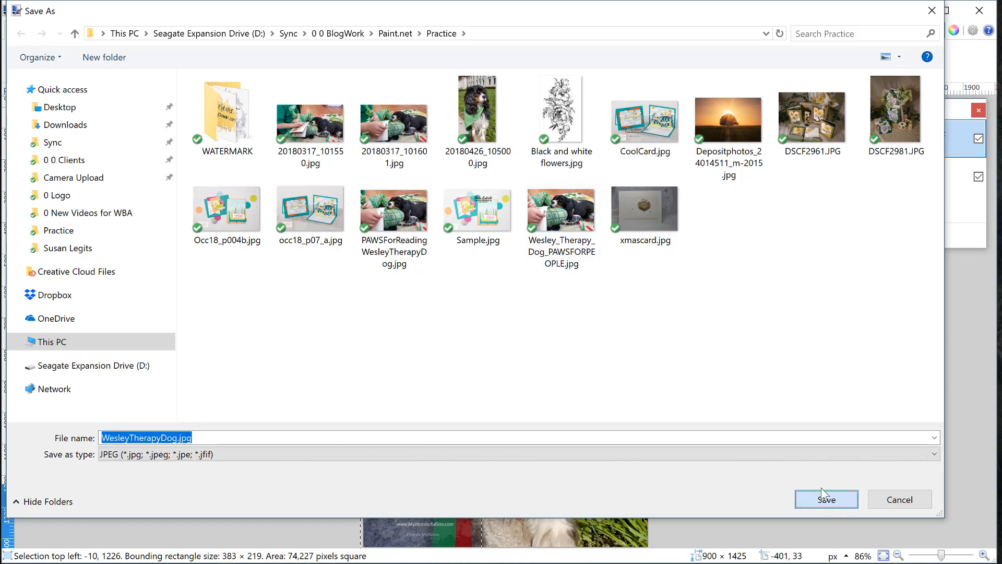
pyautogui.click(822, 510)
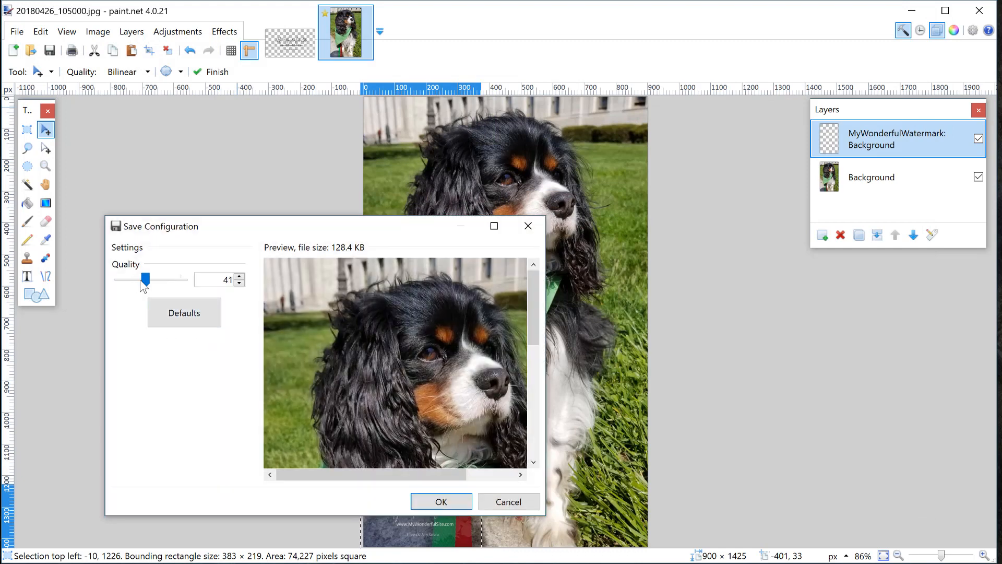
# Compare the JPEG preview at quality settings 31, 0 and 41
pyautogui.moveTo(141, 282); pyautogui.dragTo(137, 283)
pyautogui.click(119, 281)
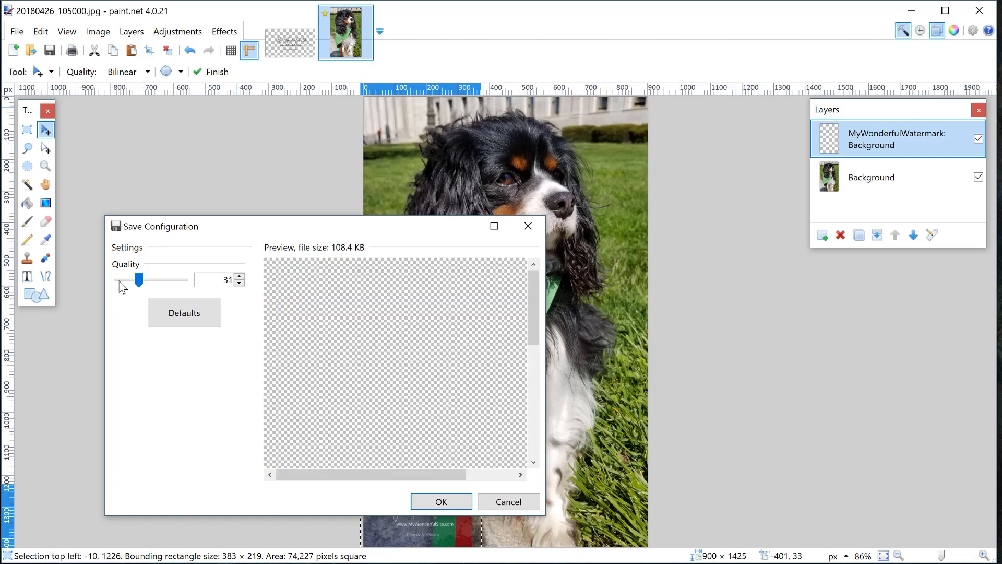
pyautogui.moveTo(141, 281); pyautogui.dragTo(85, 281)
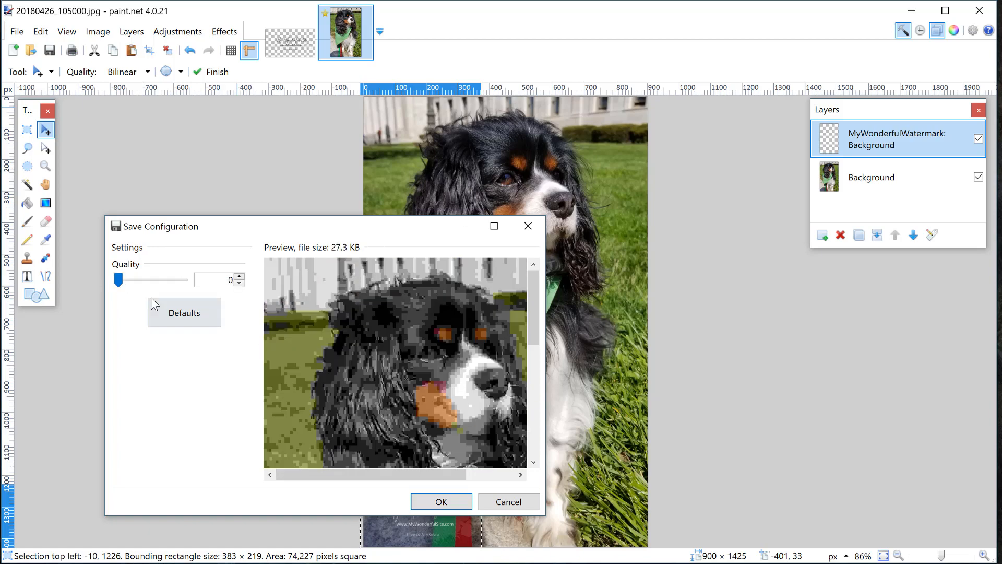
pyautogui.moveTo(120, 280); pyautogui.dragTo(148, 285)
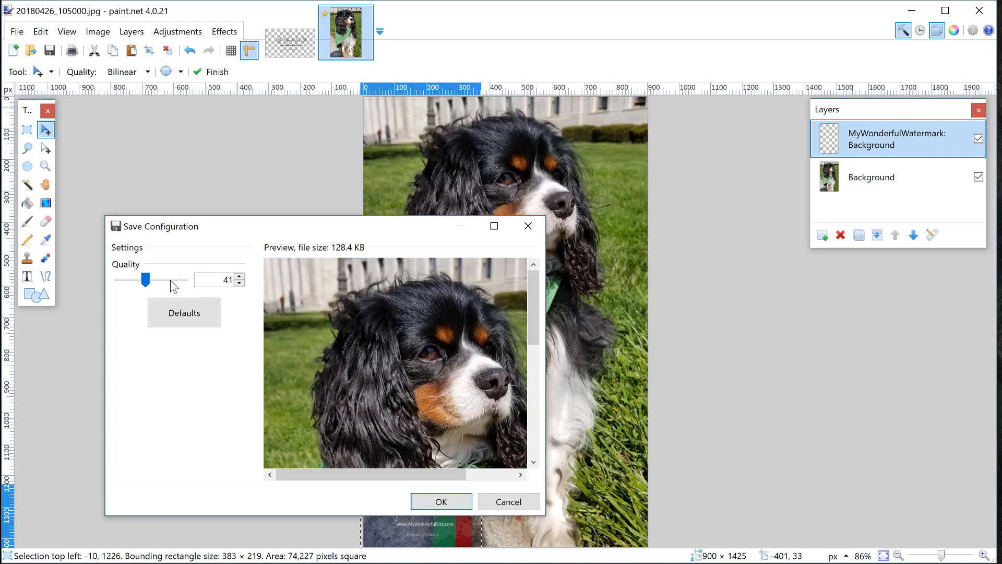
# Complete the JPEG save with quality 41 and flatten the image layers
pyautogui.moveTo(139, 280); pyautogui.dragTo(134, 280)
pyautogui.moveTo(134, 282); pyautogui.dragTo(135, 282)
pyautogui.click(134, 281)
pyautogui.click(146, 279)
pyautogui.click(172, 286)
pyautogui.click(152, 278)
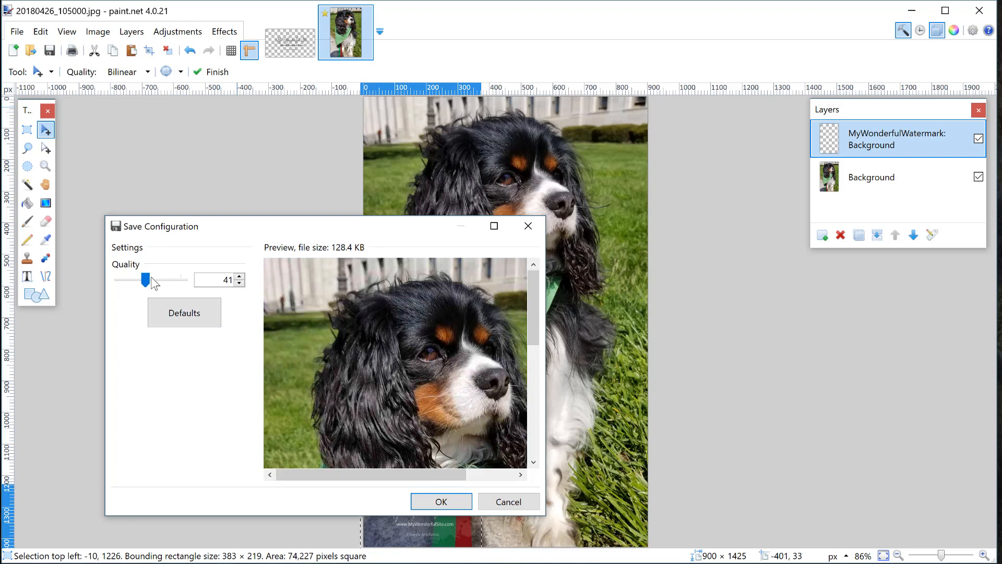
pyautogui.click(445, 500)
pyautogui.click(449, 342)
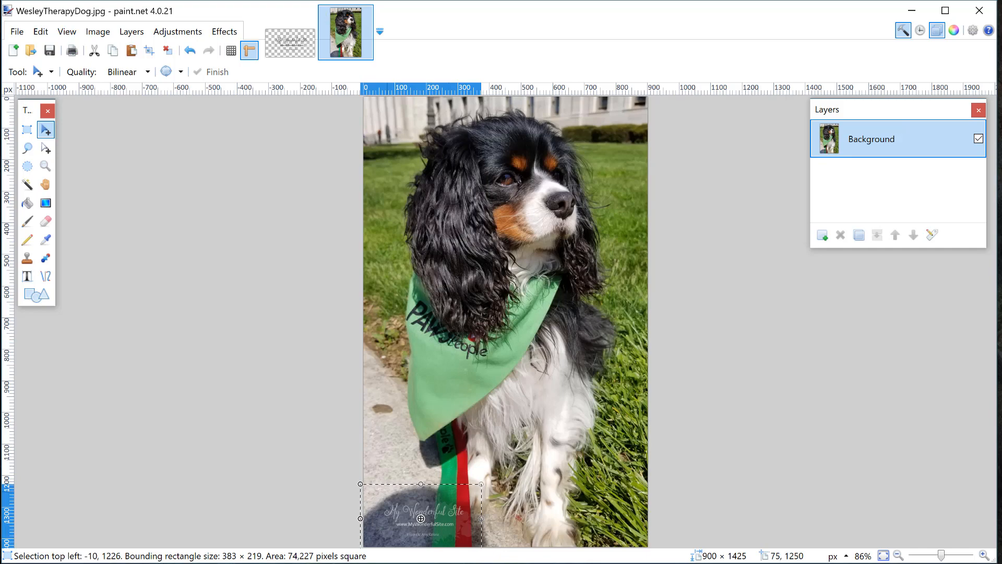
# Switch to Firefox and open tinypng.com in a new tab
pyautogui.hotkey('alt', 'Tab')
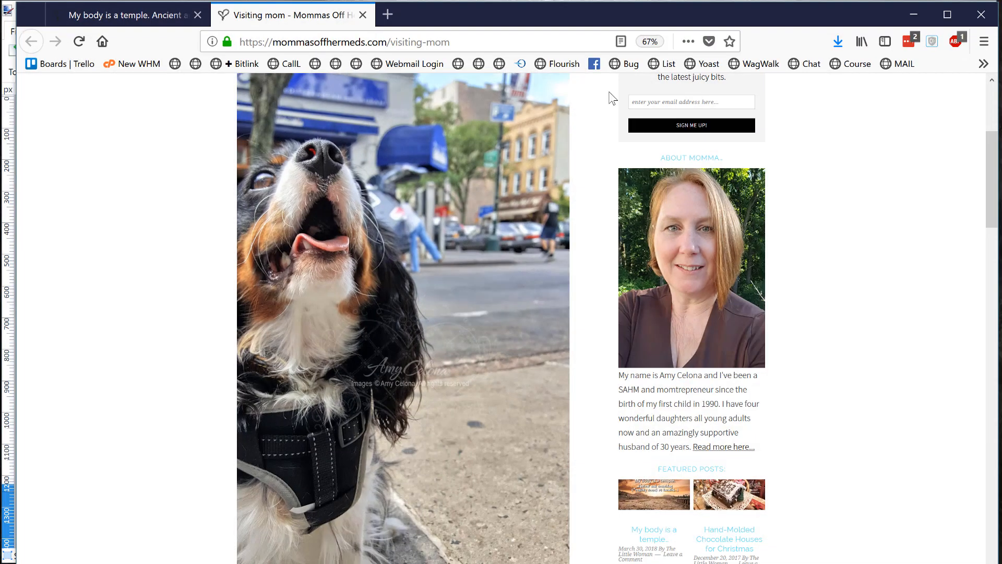
pyautogui.click(389, 15)
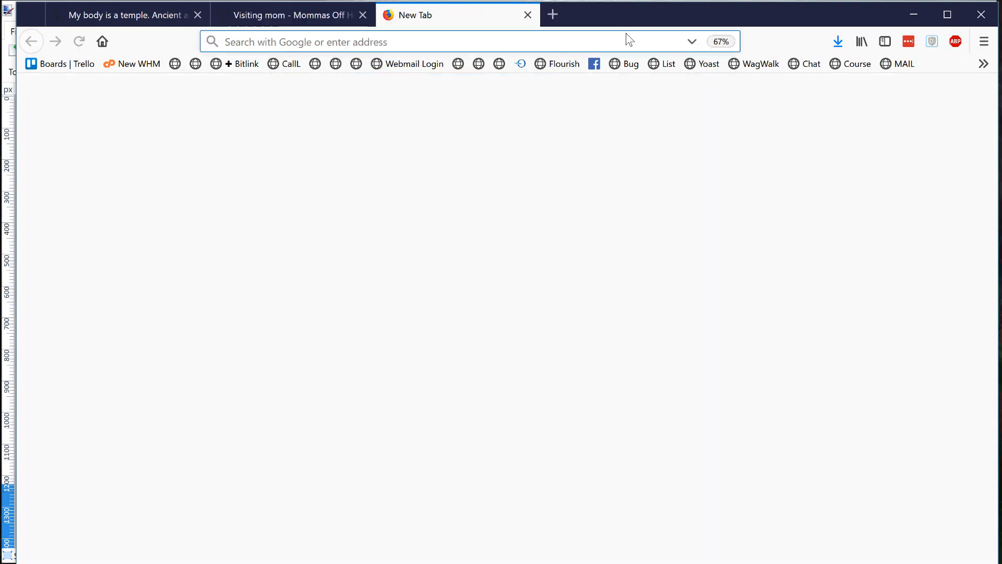
pyautogui.write('tinypng.com')
pyautogui.press('Return')
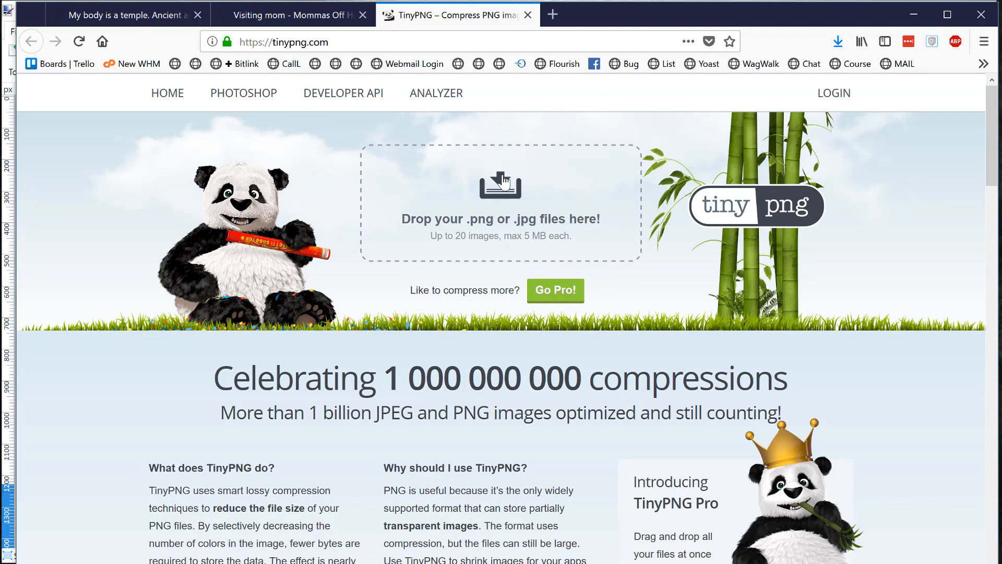
# Upload WesleyTherapyDog.jpg from the Practice folder to TinyPNG for compression
pyautogui.click(502, 181)
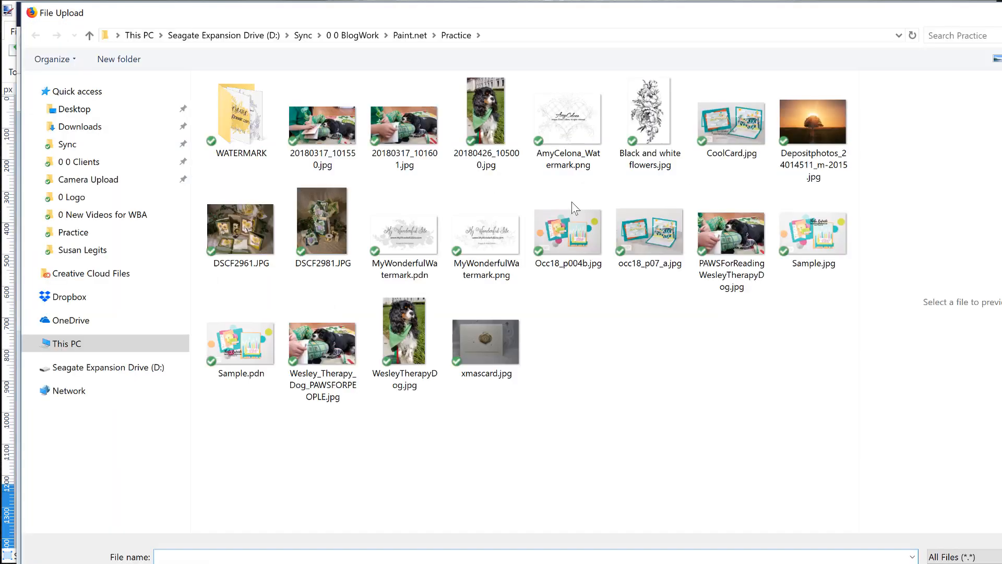
pyautogui.click(407, 334)
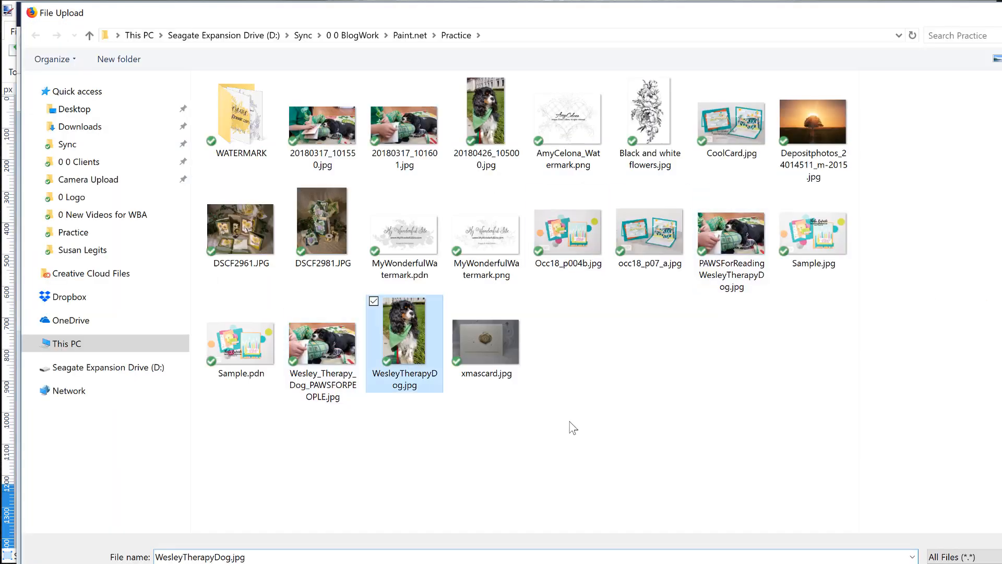
pyautogui.click(967, 563)
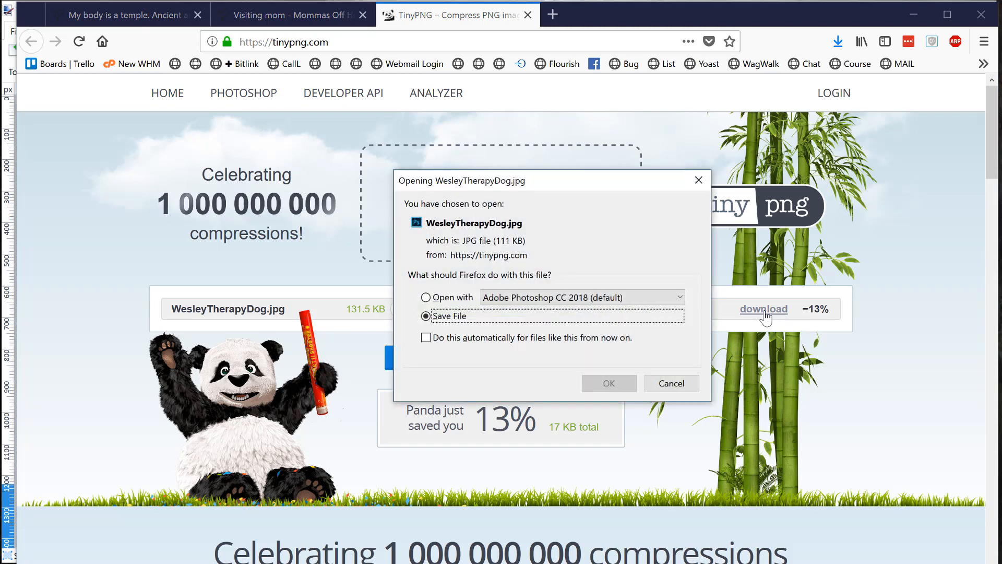
# Cancel the download of the compressed photo, view the Visiting mom blog post and return to paint.net
pyautogui.click(689, 386)
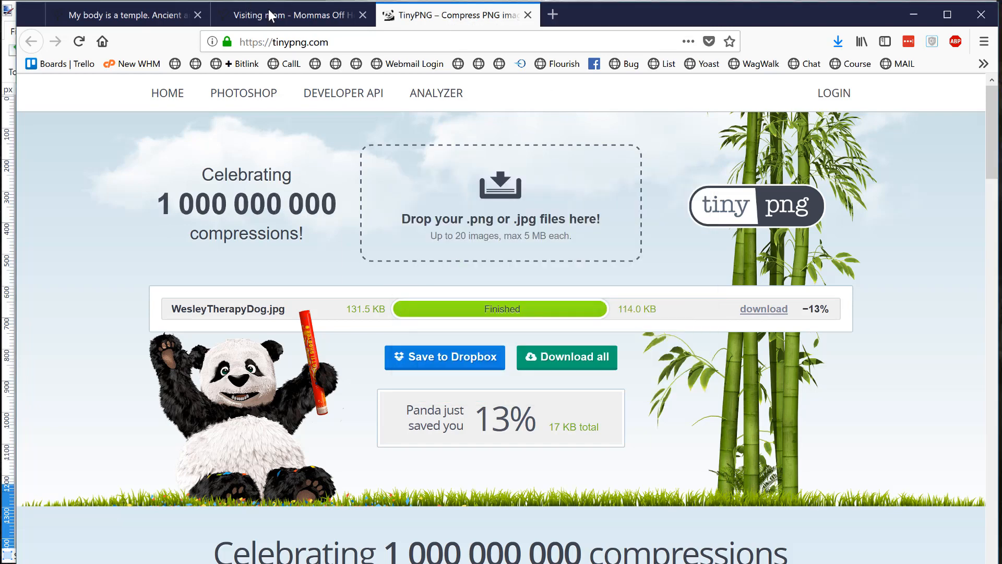
pyautogui.click(295, 14)
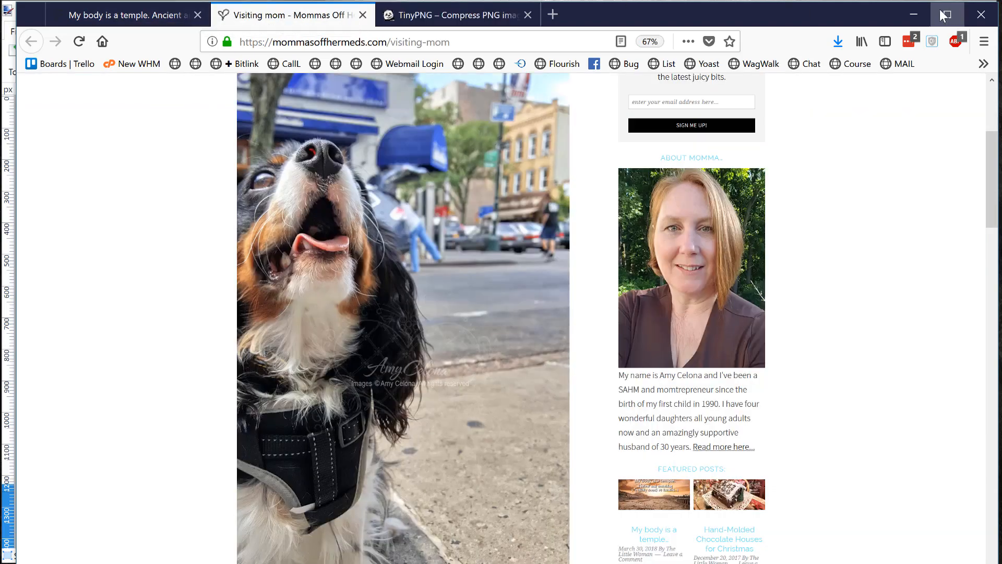
pyautogui.click(916, 12)
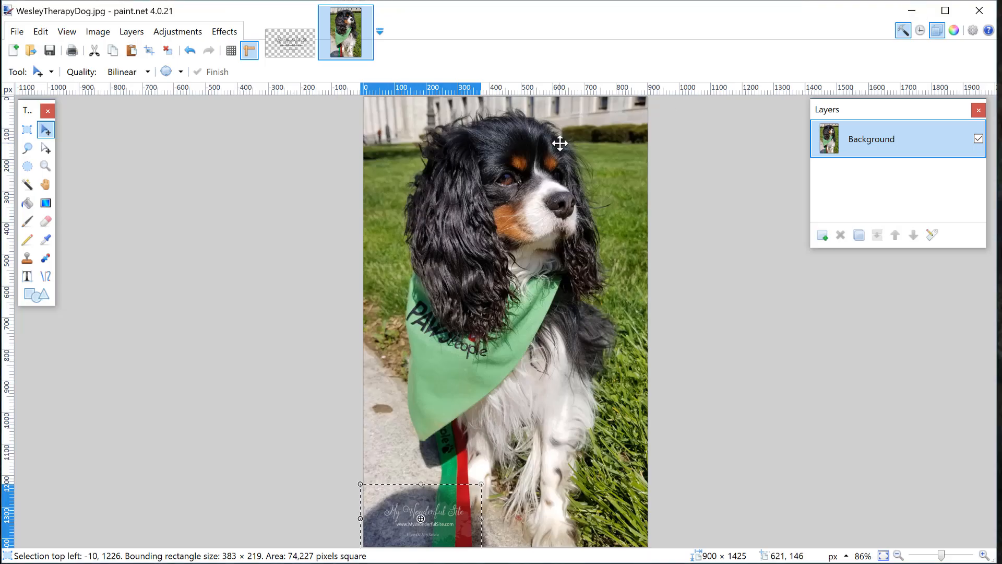